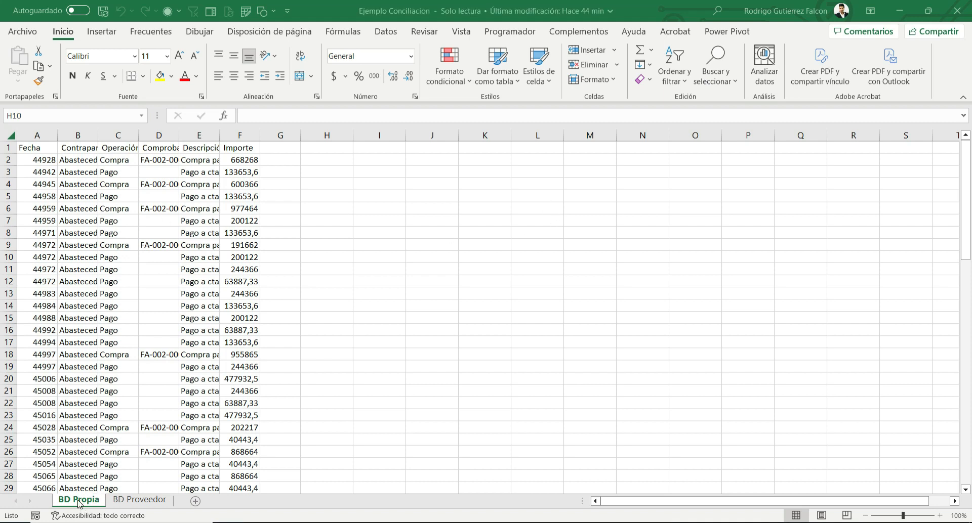
# Step: Look over the records in the BD Proveedor and BD Propia sheets
pyautogui.click(140, 502)
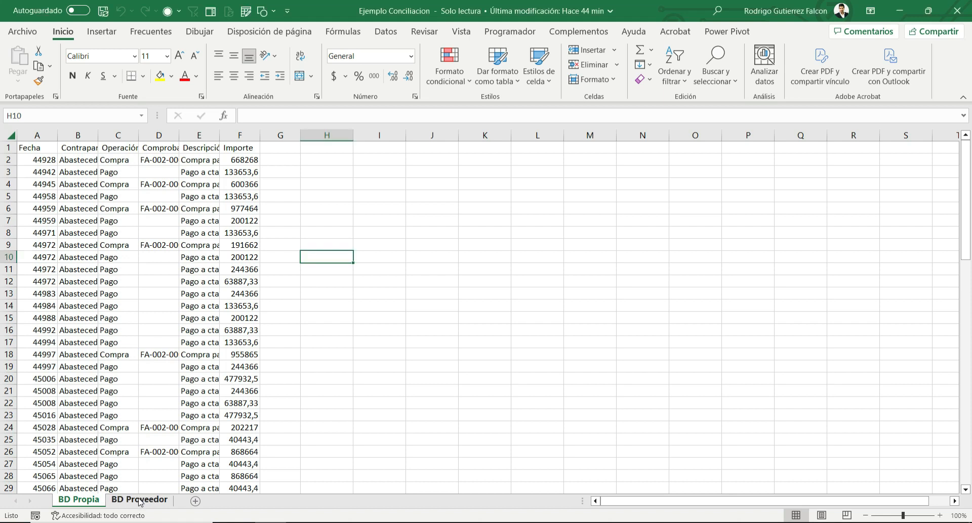
pyautogui.click(141, 501)
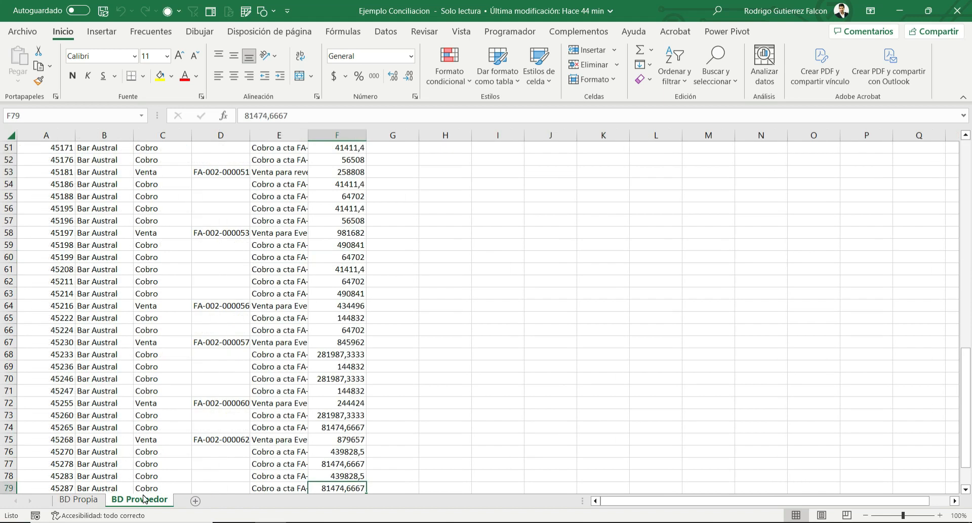
pyautogui.click(95, 502)
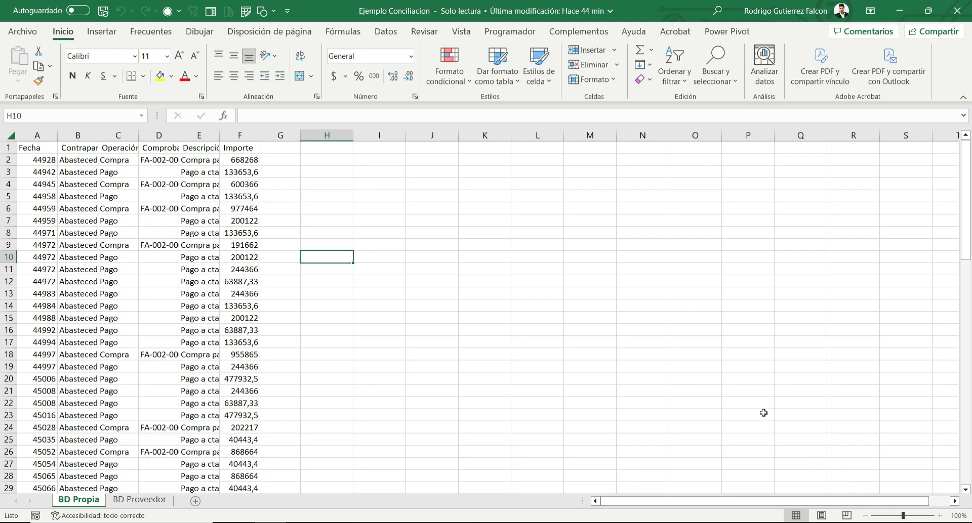
pyautogui.press('ctrl')
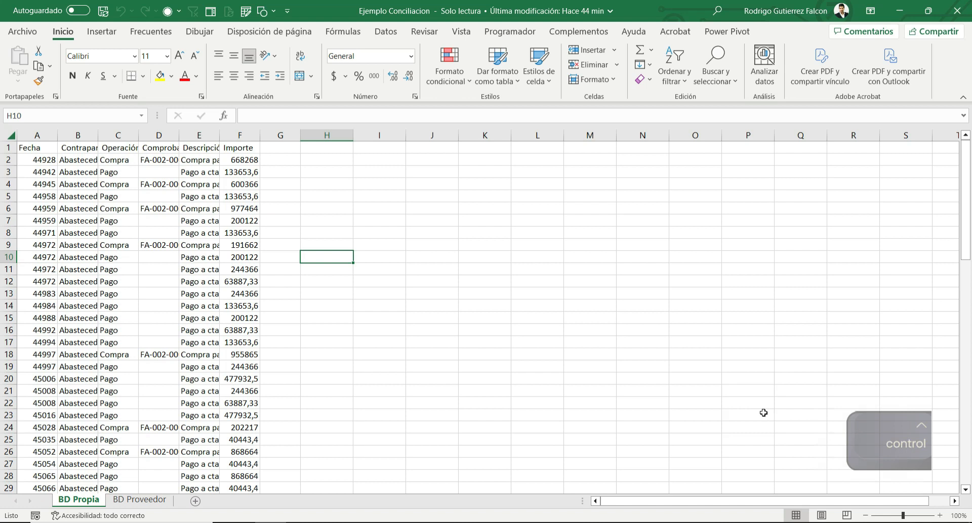
pyautogui.press('shift')
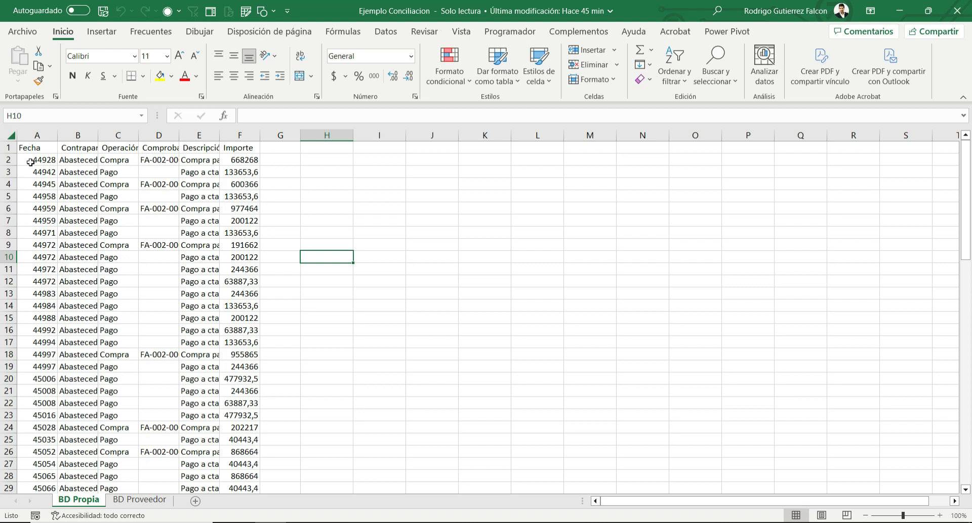
pyautogui.scroll(-5, 30, 162)
pyautogui.scroll(5, 30, 162)
# Step: Convert the BD Propia data range A1:F79 into a table with headers
pyautogui.click(81, 243)
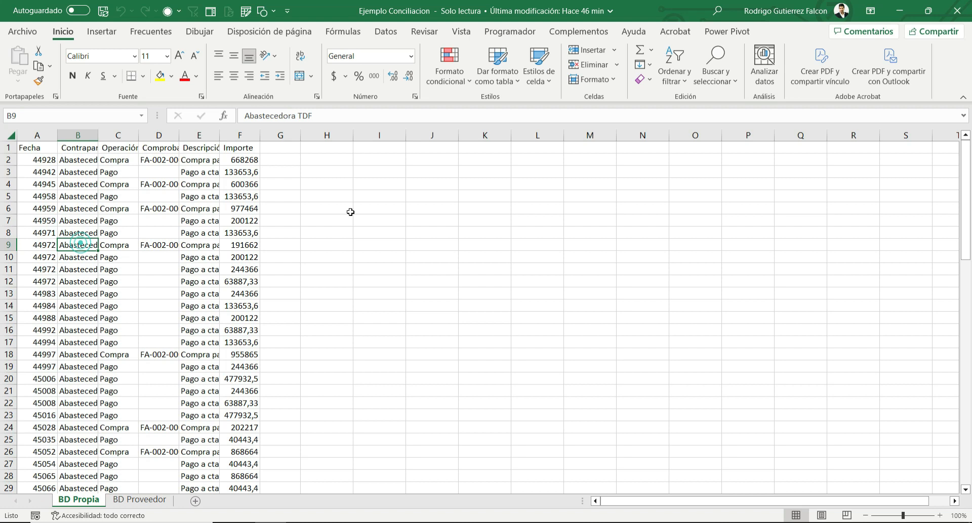
pyautogui.hotkey('ctrl', 't')
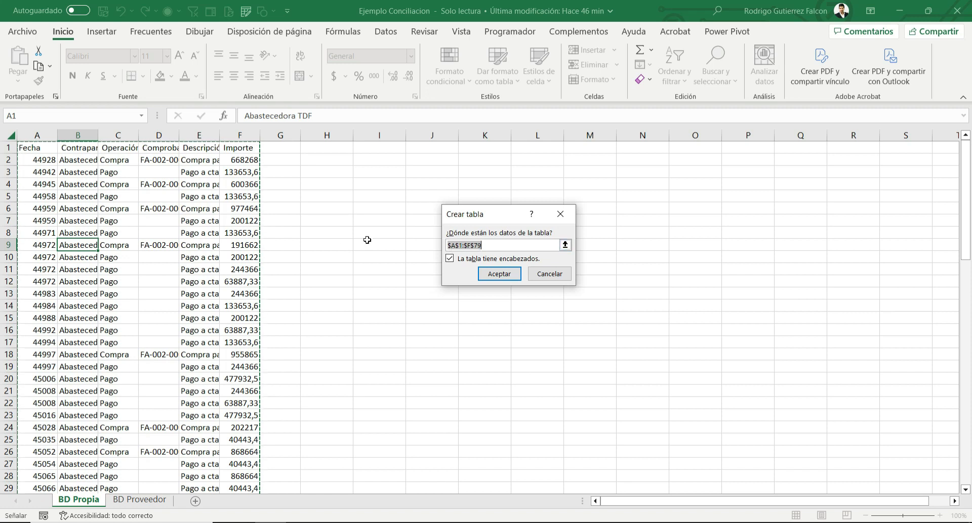
pyautogui.scroll(-1, 219, 287)
pyautogui.scroll(-20, 219, 287)
pyautogui.scroll(10, 219, 287)
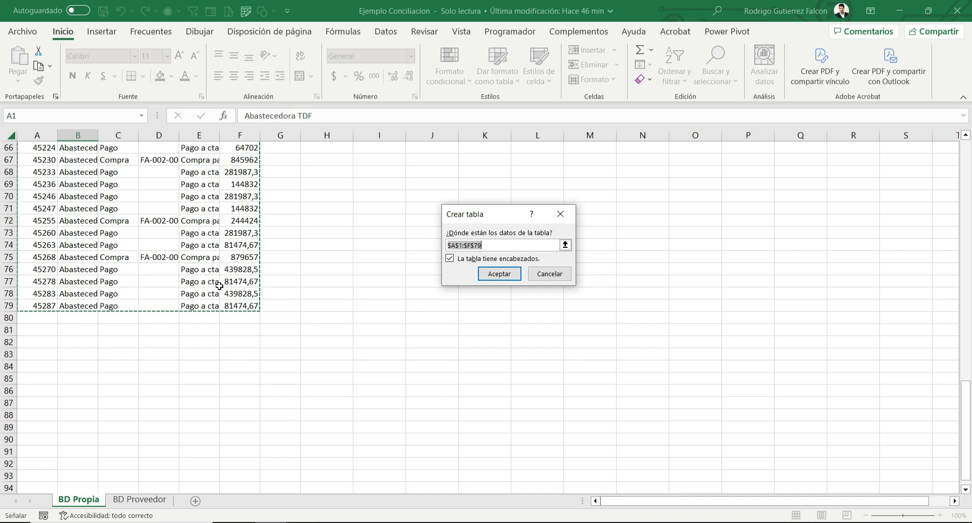
pyautogui.scroll(2, 151, 351)
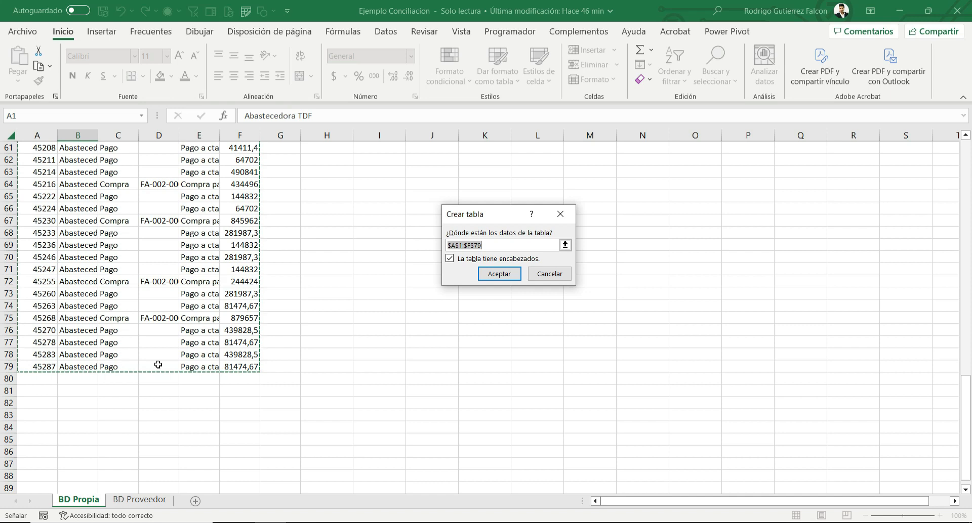
pyautogui.scroll(20, 200, 357)
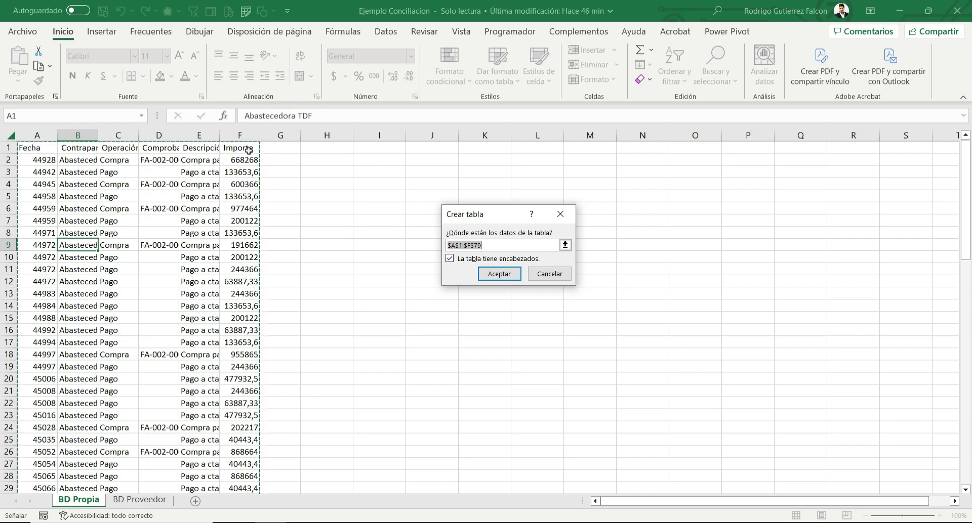
pyautogui.click(499, 279)
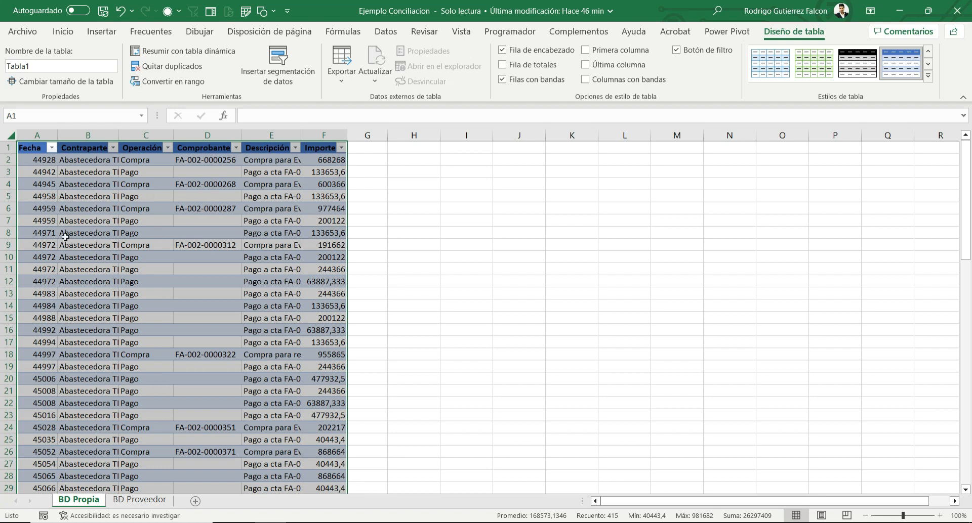
pyautogui.click(85, 223)
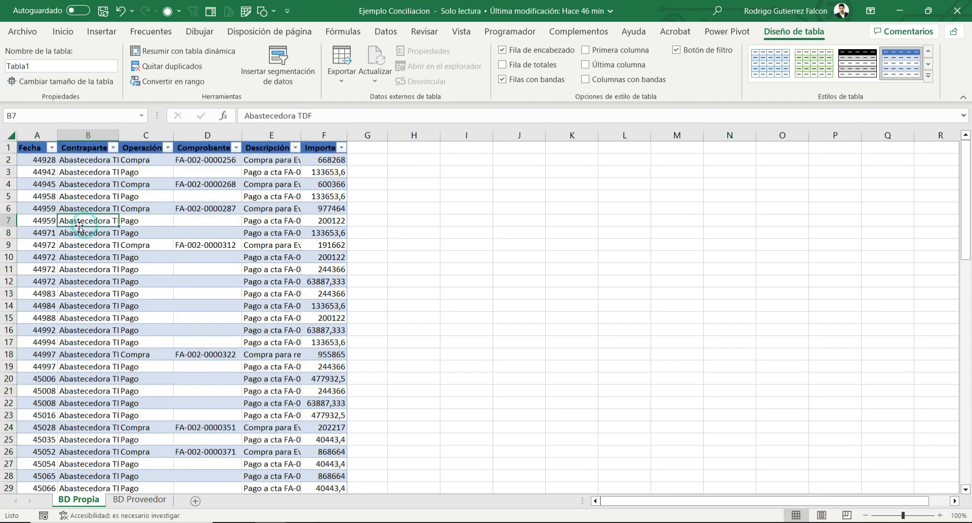
# Step: Format the table's Fecha column as short date (Fecha corta) and fit the column width to its contents
pyautogui.click(47, 268)
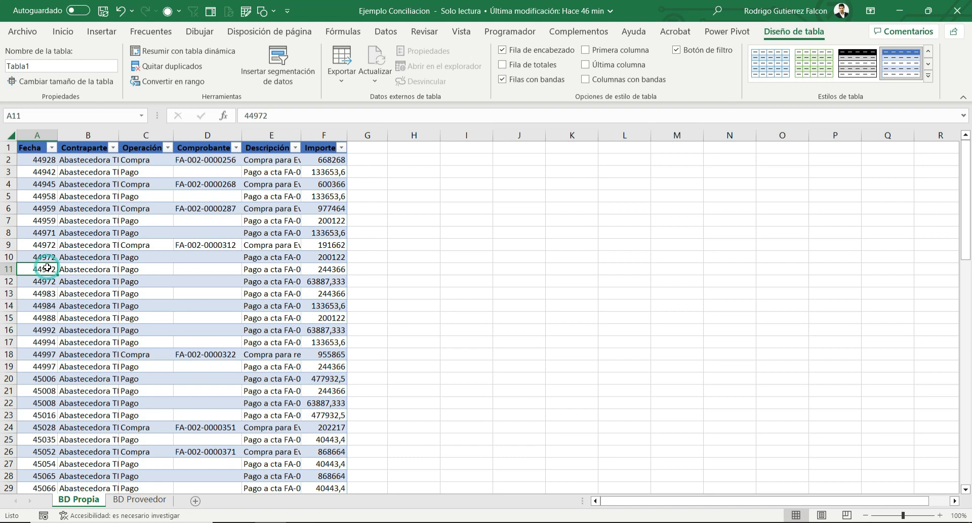
pyautogui.hotkey('ctrl', 'space')
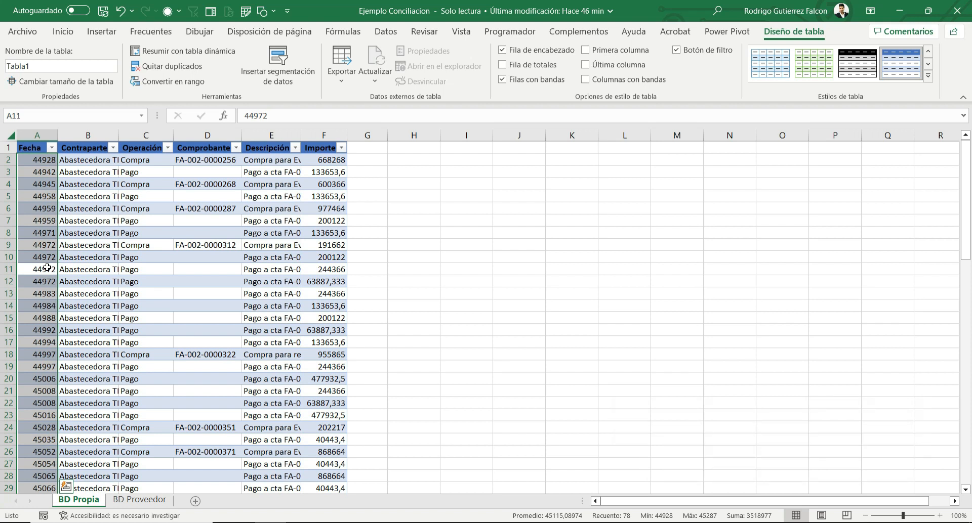
pyautogui.scroll(-20, 47, 267)
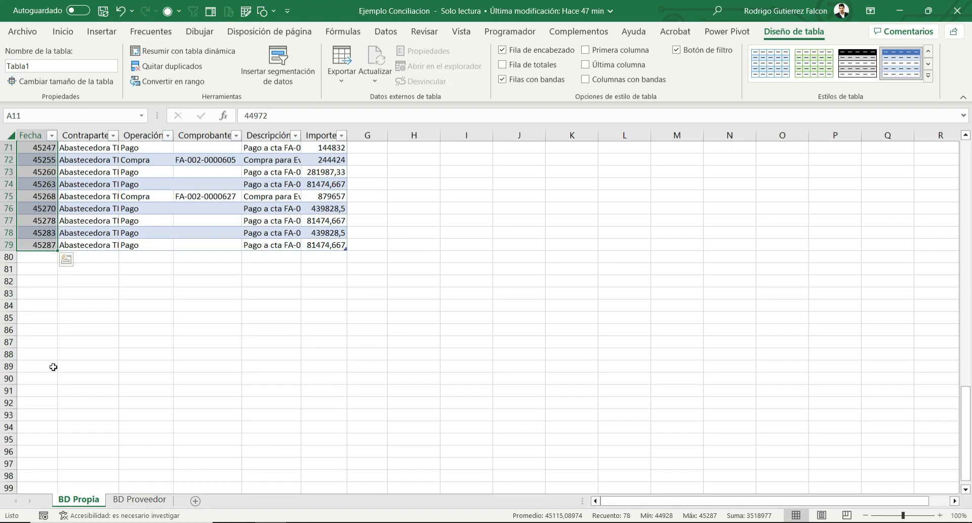
pyautogui.scroll(2, 53, 367)
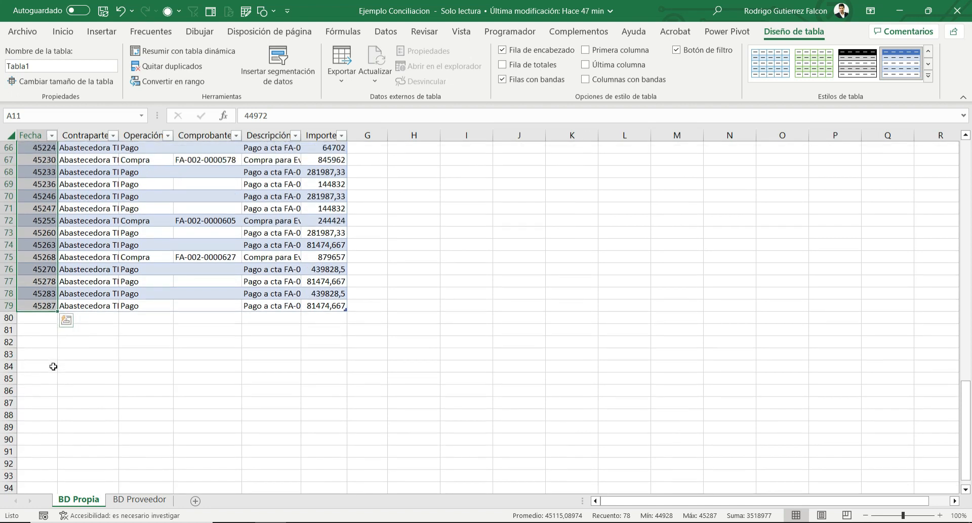
pyautogui.scroll(20, 51, 368)
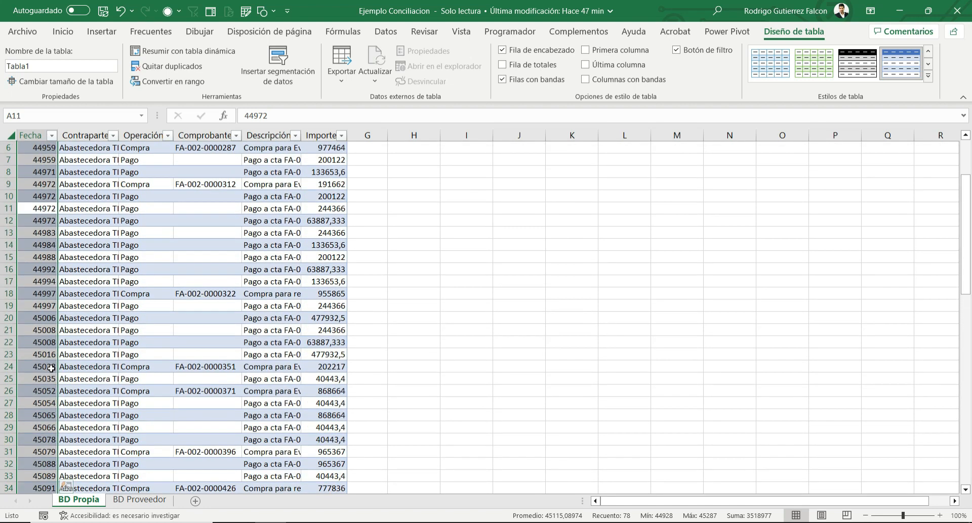
pyautogui.click(63, 32)
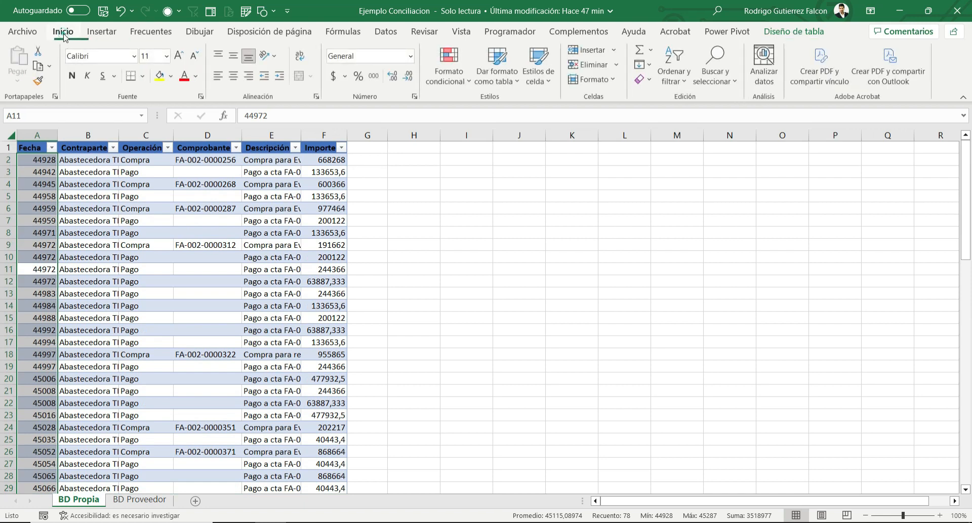
pyautogui.click(410, 56)
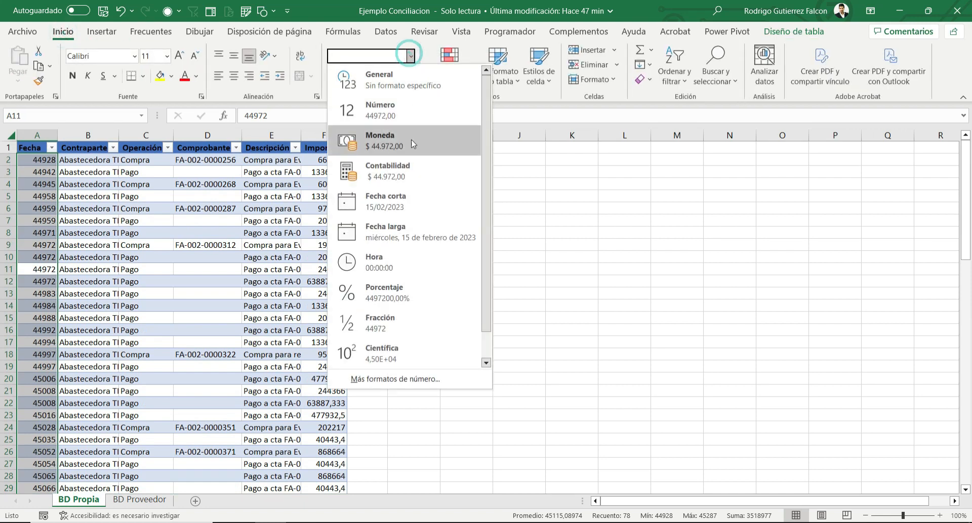
pyautogui.click(432, 202)
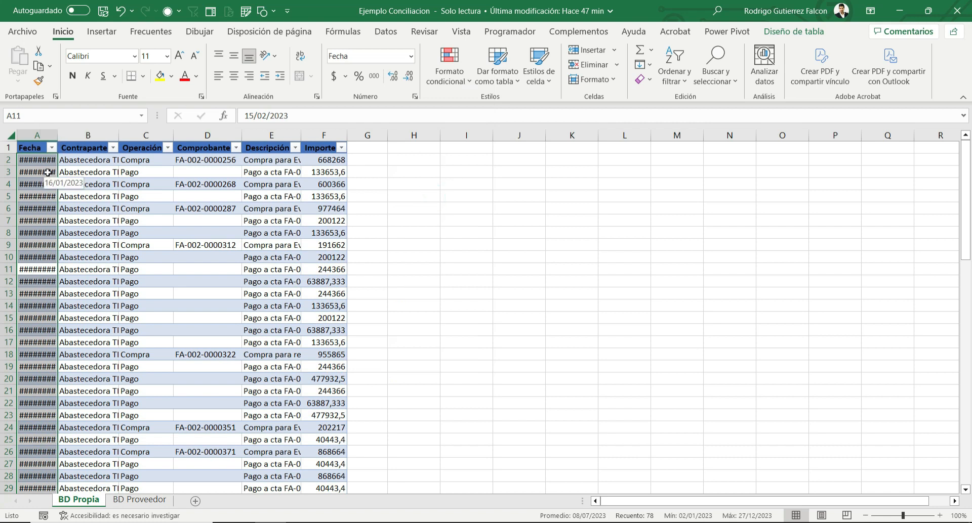
pyautogui.moveTo(59, 131); pyautogui.dragTo(91, 131)
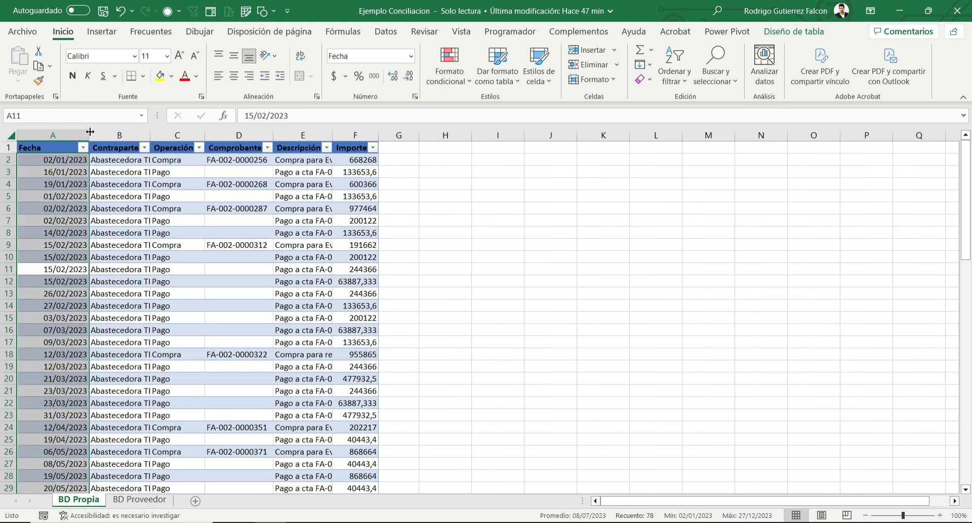
pyautogui.doubleClick(90, 132)
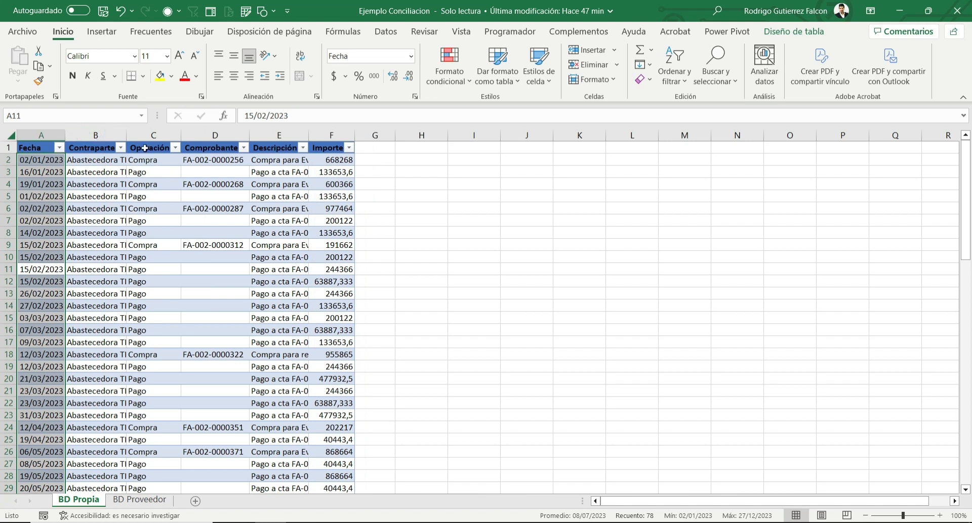
# Step: Apply the Contabilidad format with the $ symbol to the table's Importe column and fit its width to the amounts
pyautogui.click(84, 163)
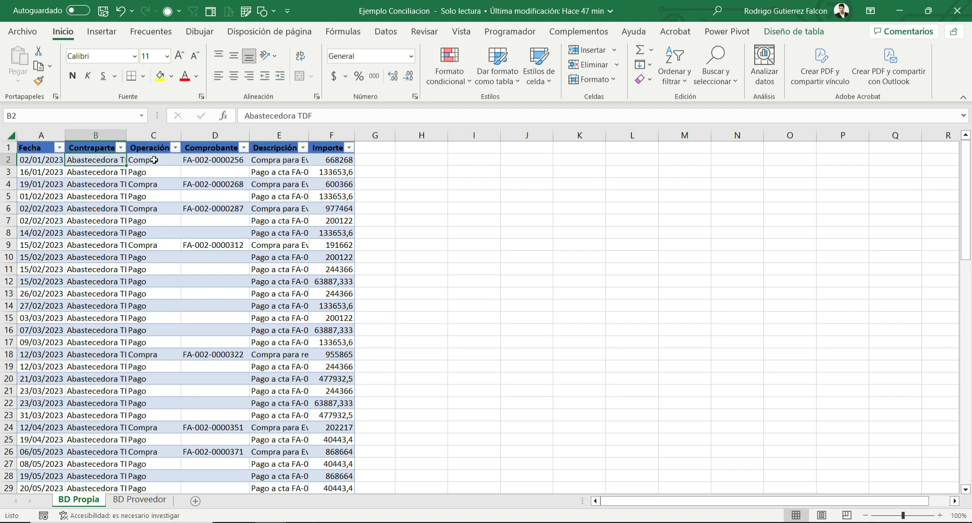
pyautogui.click(157, 161)
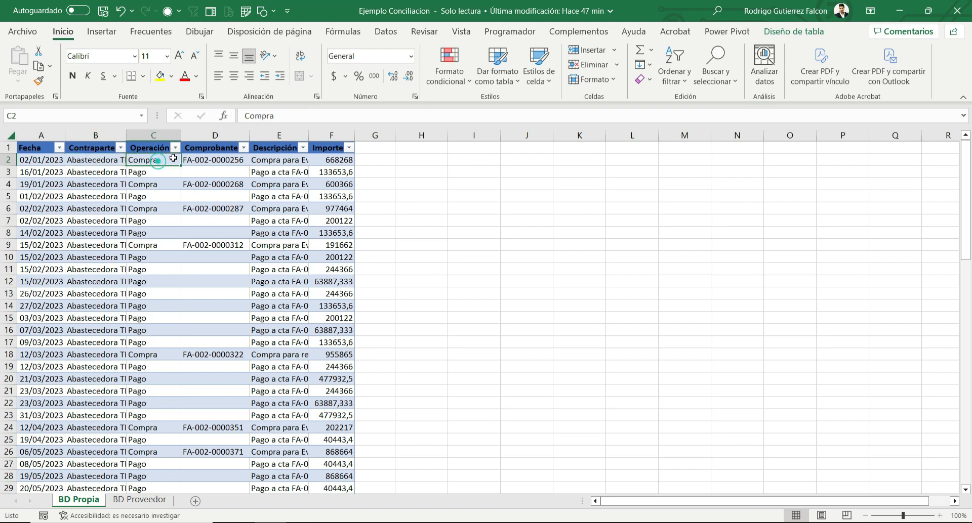
pyautogui.click(234, 160)
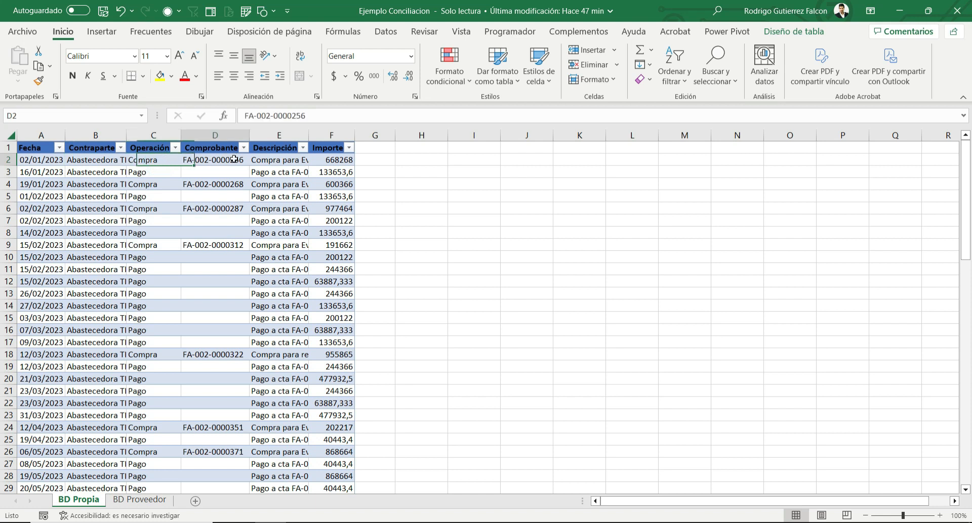
pyautogui.click(278, 160)
pyautogui.click(341, 159)
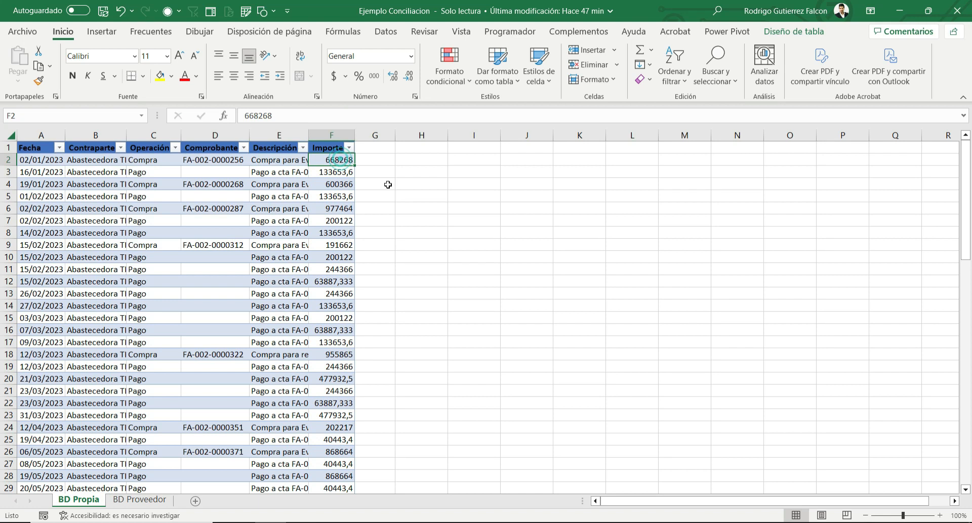
pyautogui.hotkey('ctrl', 'space')
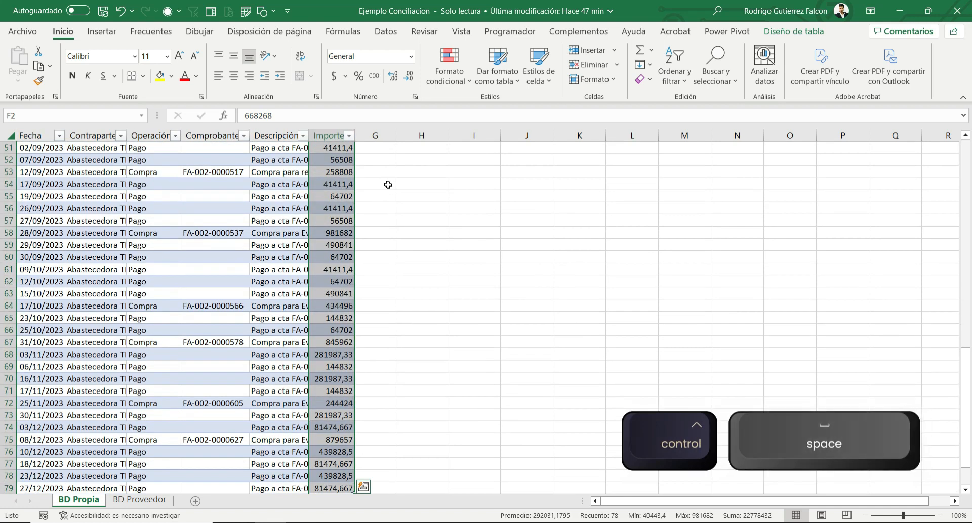
pyautogui.click(333, 77)
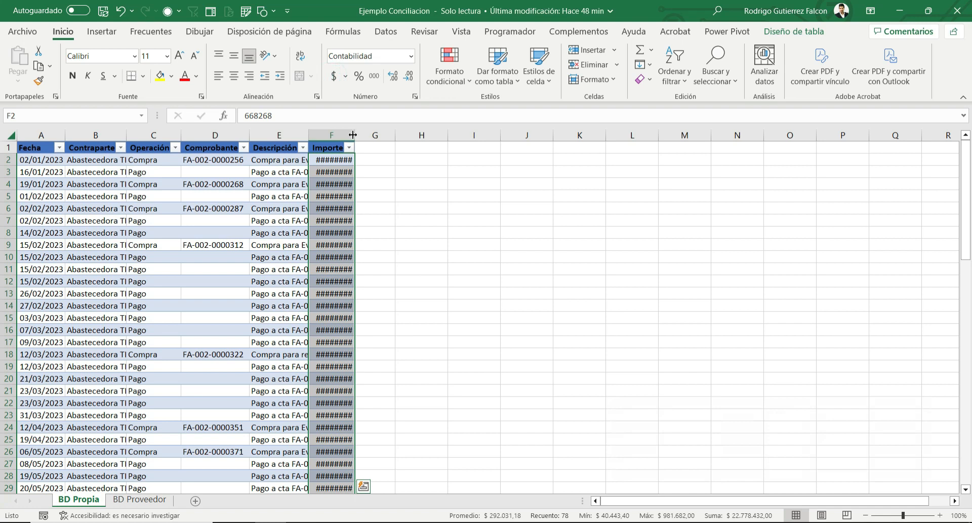
pyautogui.doubleClick(353, 135)
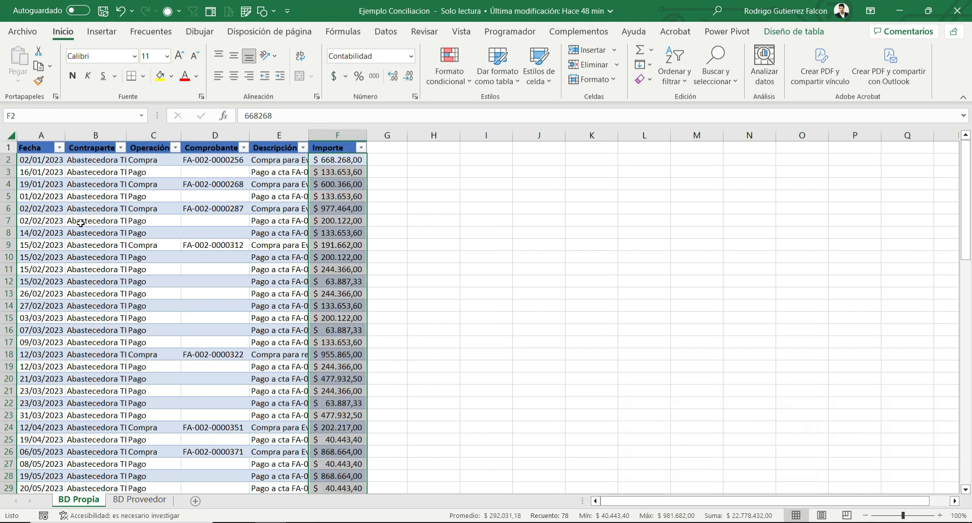
# Step: Fit the widths of columns A through F to their contents
pyautogui.moveTo(44, 134); pyautogui.dragTo(365, 132)
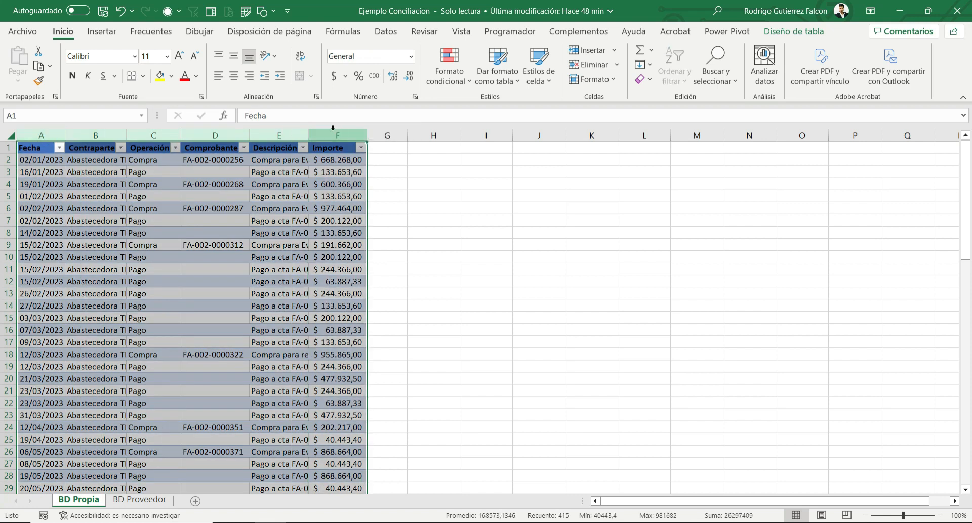
pyautogui.doubleClick(366, 132)
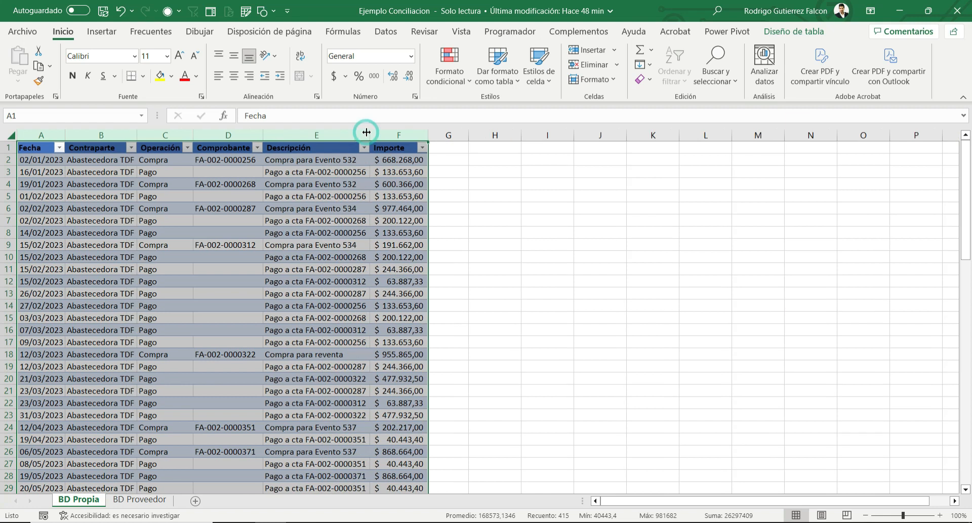
pyautogui.click(351, 162)
pyautogui.click(126, 185)
pyautogui.click(82, 197)
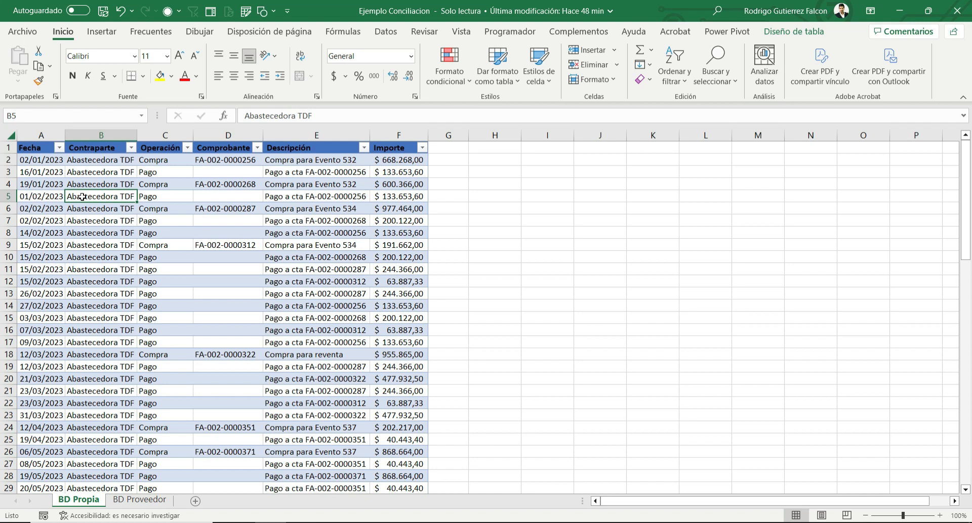
# Step: Examine the filter values of the Fecha, Contraparte, Operación and Comprobante columns in the BD Propia table for inconsistencies
pyautogui.click(59, 148)
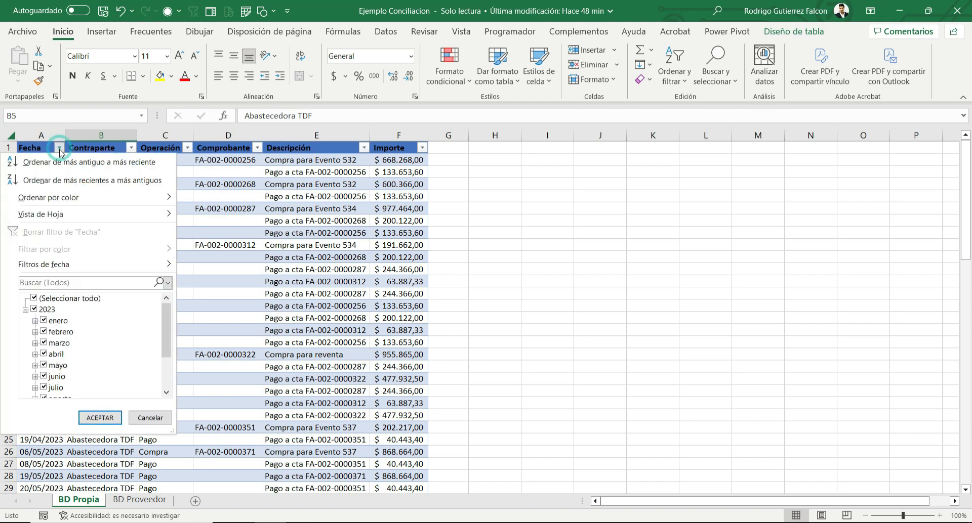
pyautogui.moveTo(167, 310); pyautogui.dragTo(171, 348)
pyautogui.click(239, 248)
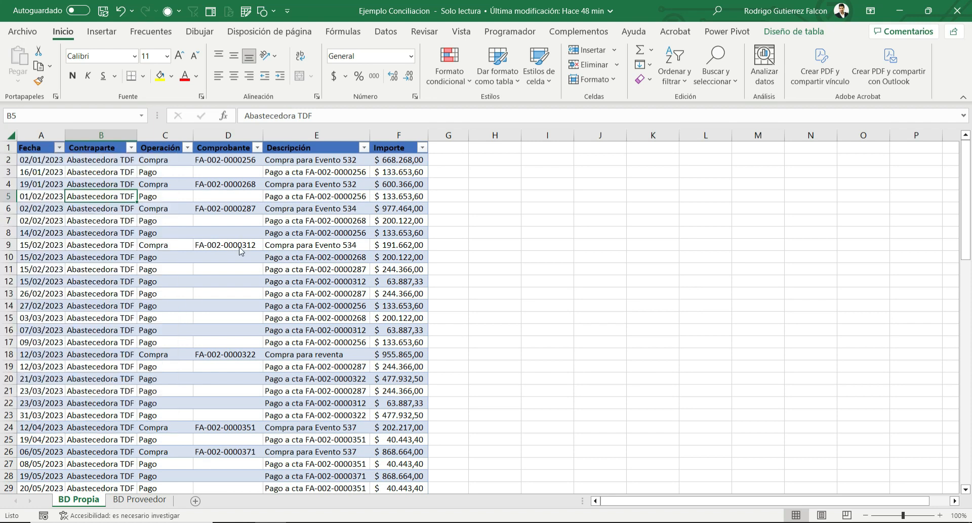
pyautogui.click(131, 148)
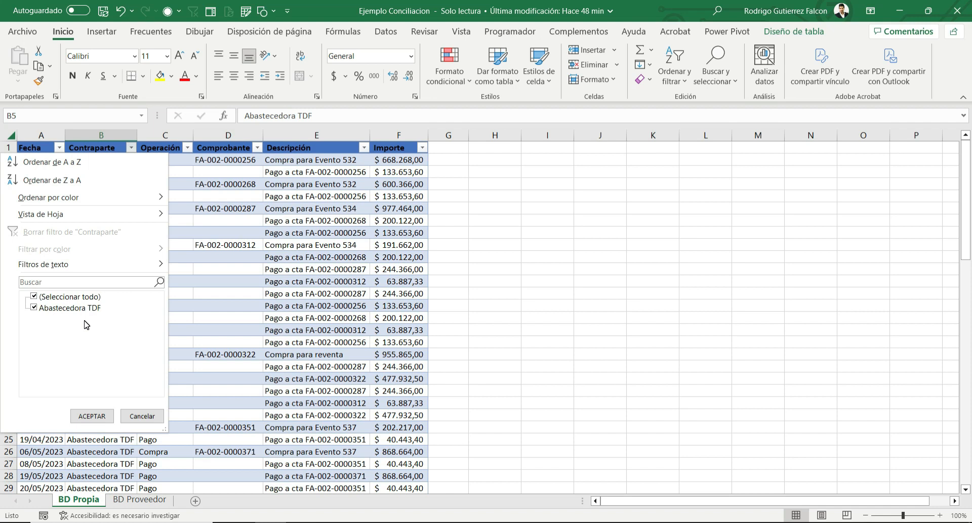
pyautogui.click(186, 147)
pyautogui.click(186, 147)
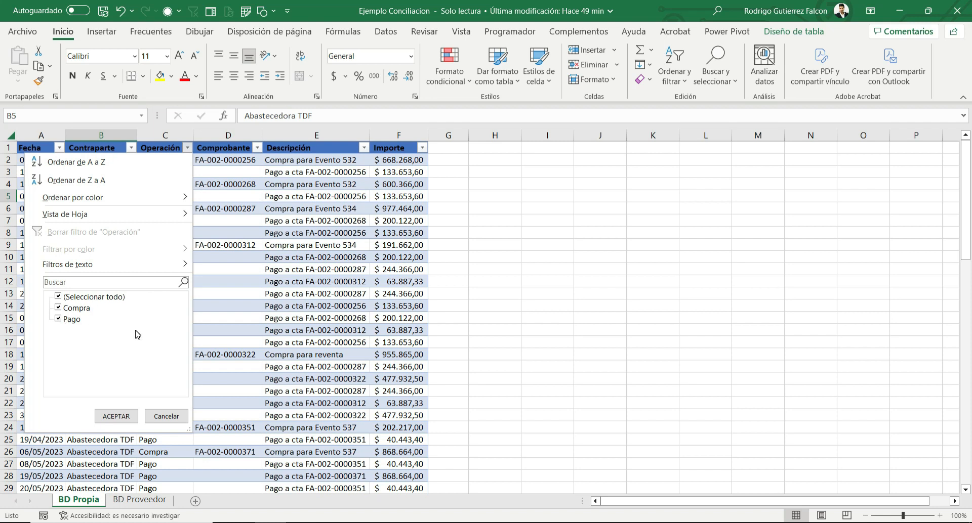
pyautogui.click(257, 147)
pyautogui.click(257, 147)
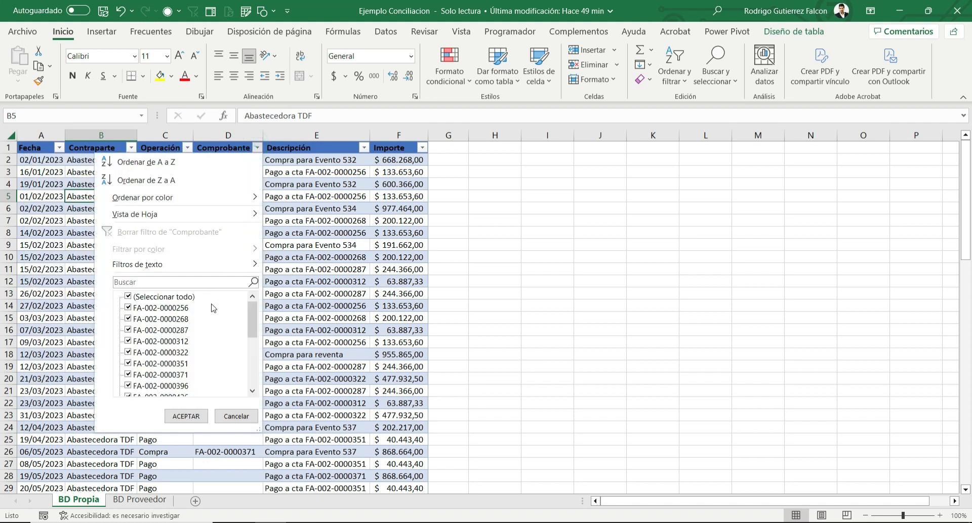
pyautogui.moveTo(251, 313); pyautogui.dragTo(267, 296)
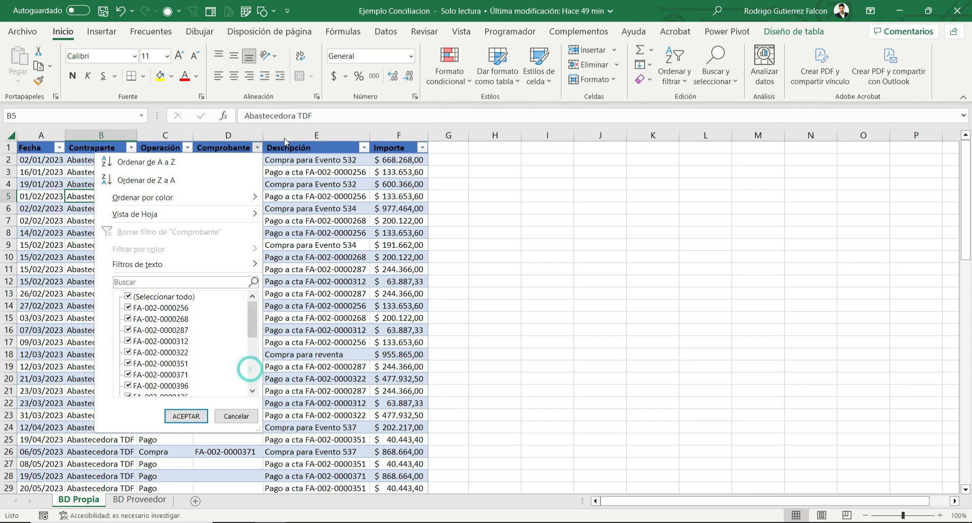
pyautogui.click(278, 158)
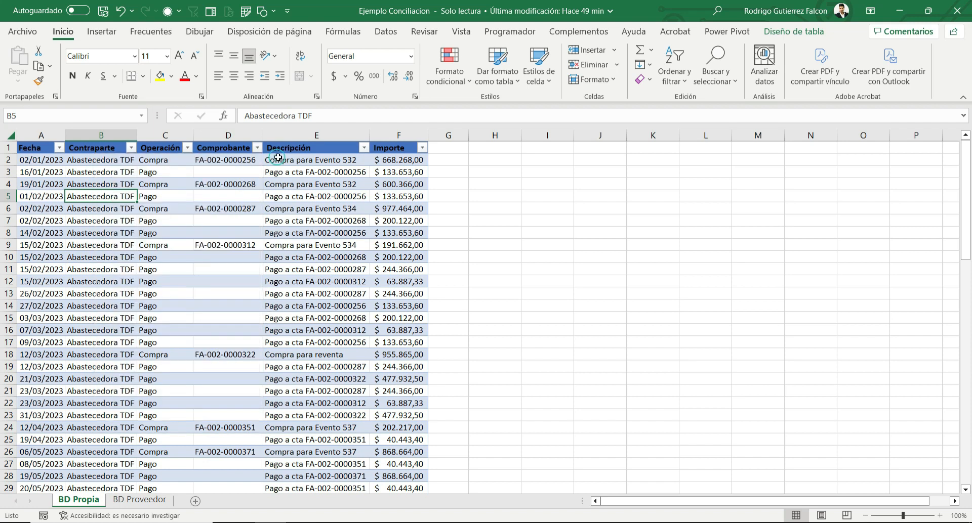
# Step: Check the filter values of the Descripción and Importe columns in the BD Propia table, from the smallest to the largest amount
pyautogui.click(364, 148)
pyautogui.moveTo(360, 306); pyautogui.dragTo(378, 297)
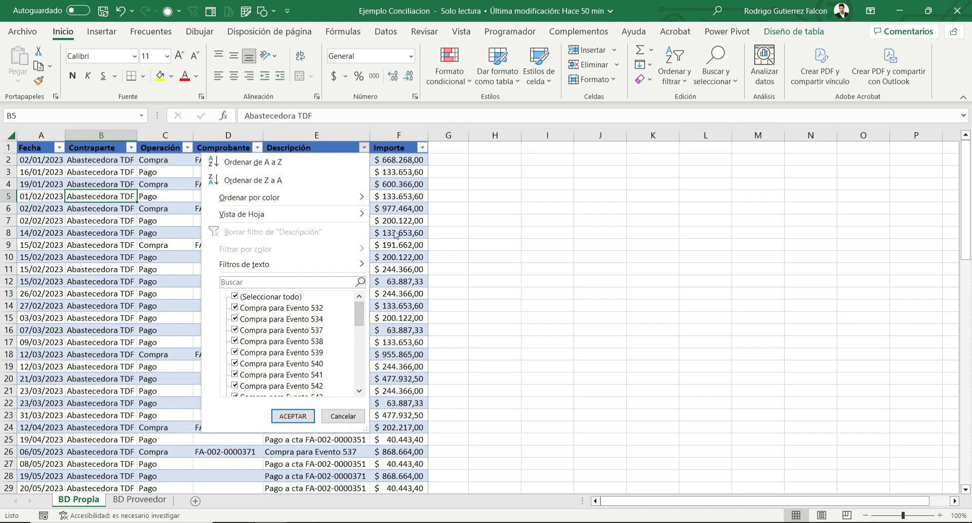
pyautogui.click(403, 175)
pyautogui.click(421, 147)
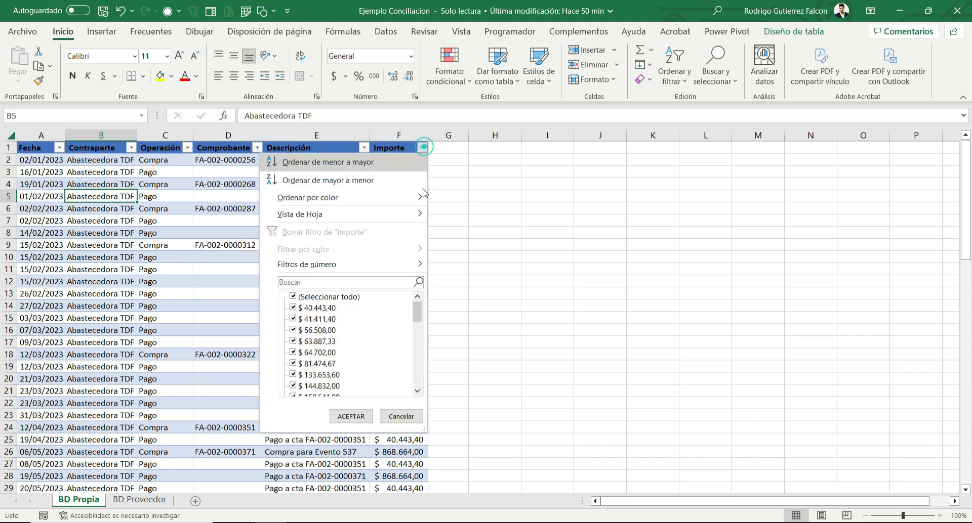
pyautogui.click(417, 310)
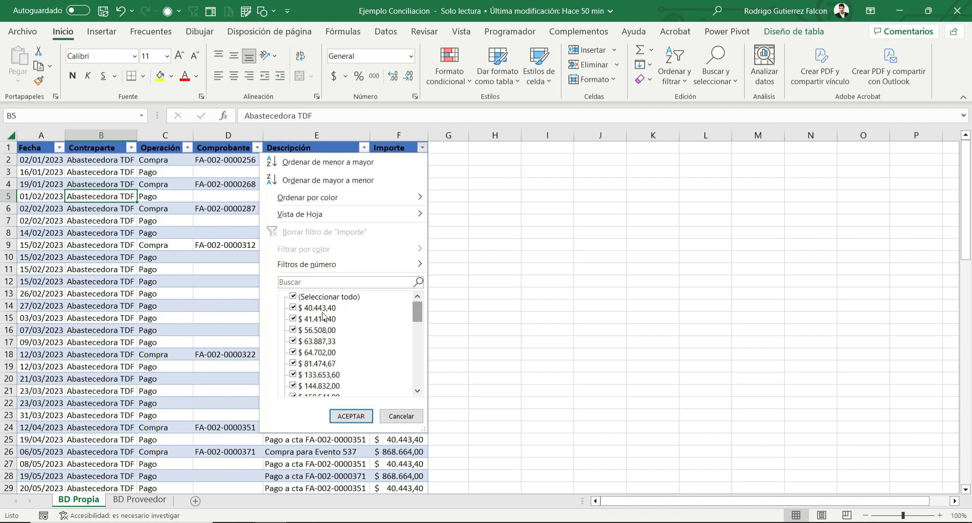
pyautogui.moveTo(417, 313); pyautogui.dragTo(421, 380)
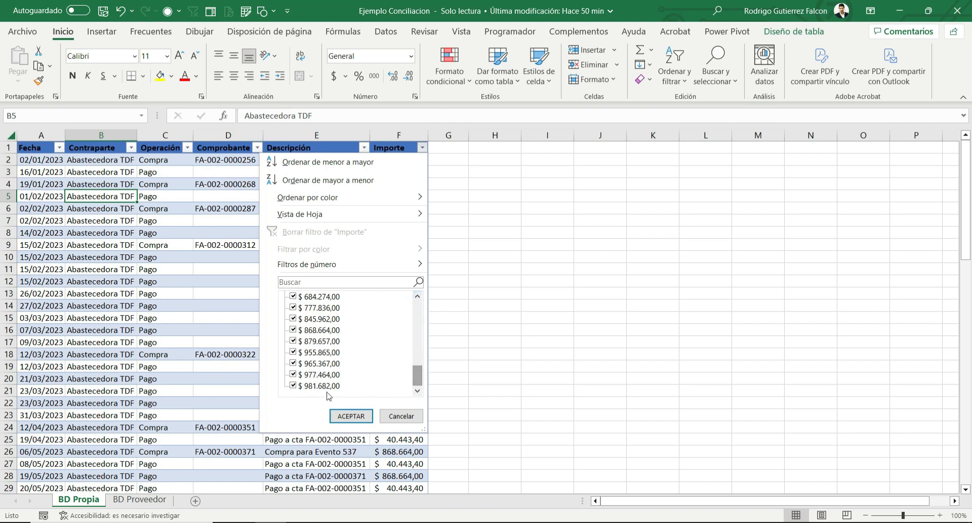
pyautogui.moveTo(414, 376); pyautogui.dragTo(428, 301)
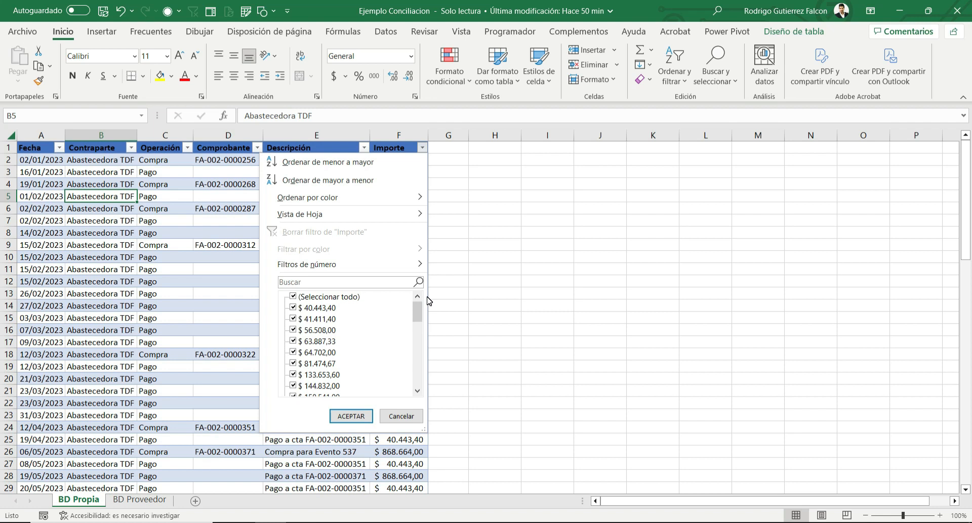
pyautogui.click(465, 261)
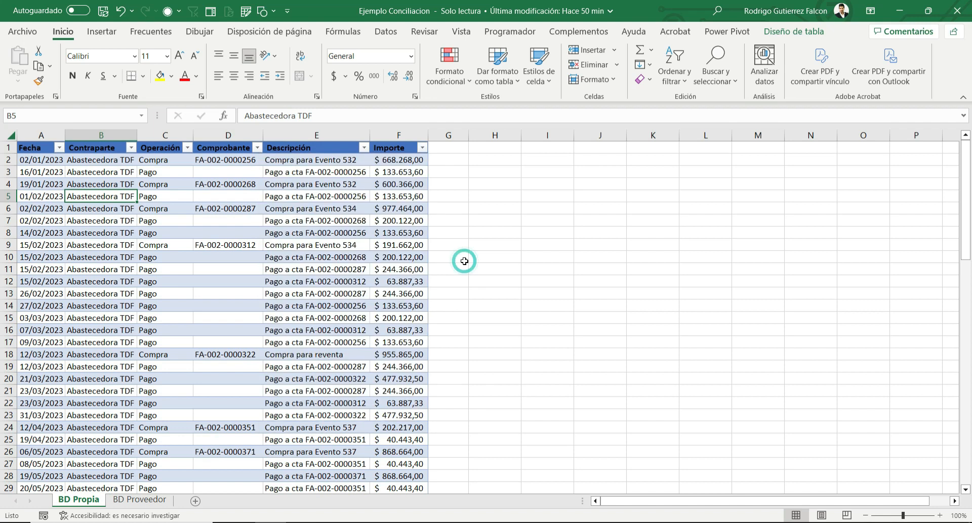
# Step: Convert the BD Proveedor data range A1:F79 into a table with headers
pyautogui.click(140, 500)
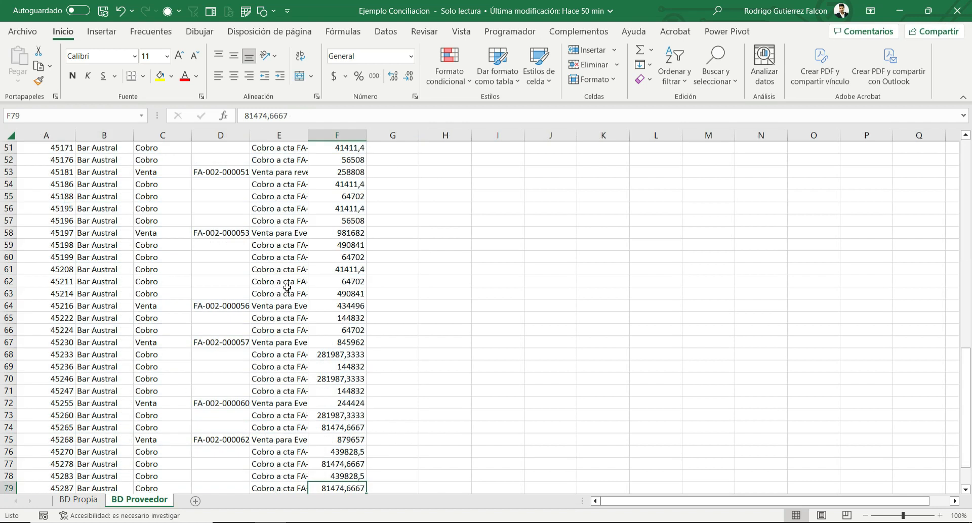
pyautogui.scroll(10, 287, 287)
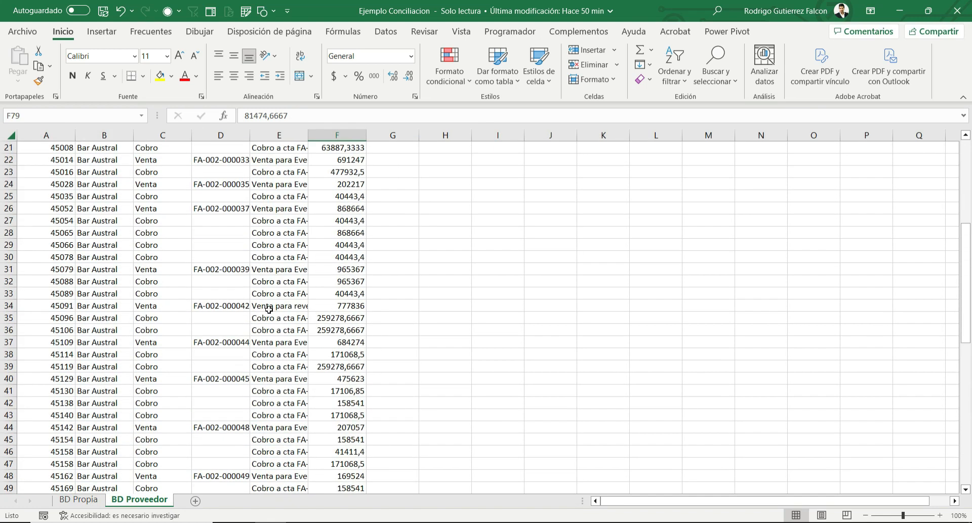
pyautogui.click(153, 173)
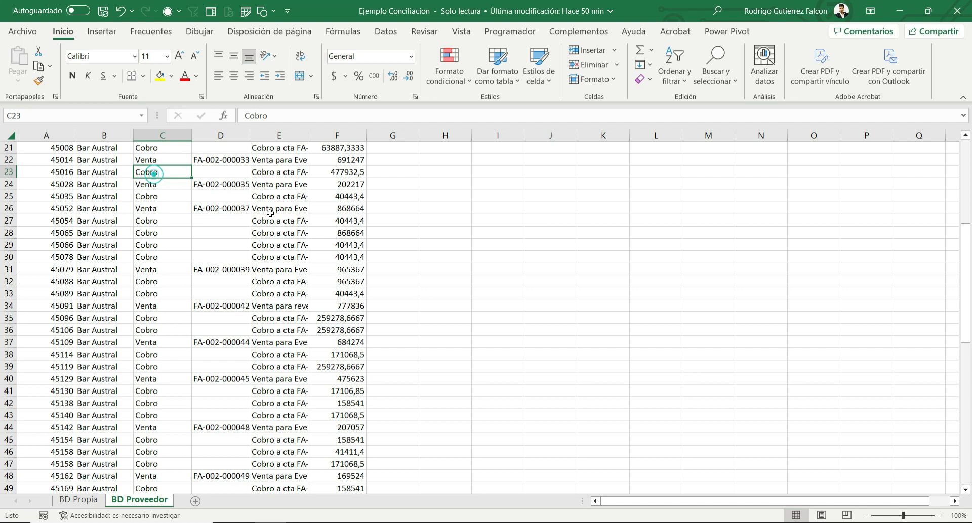
pyautogui.hotkey('ctrl', 't')
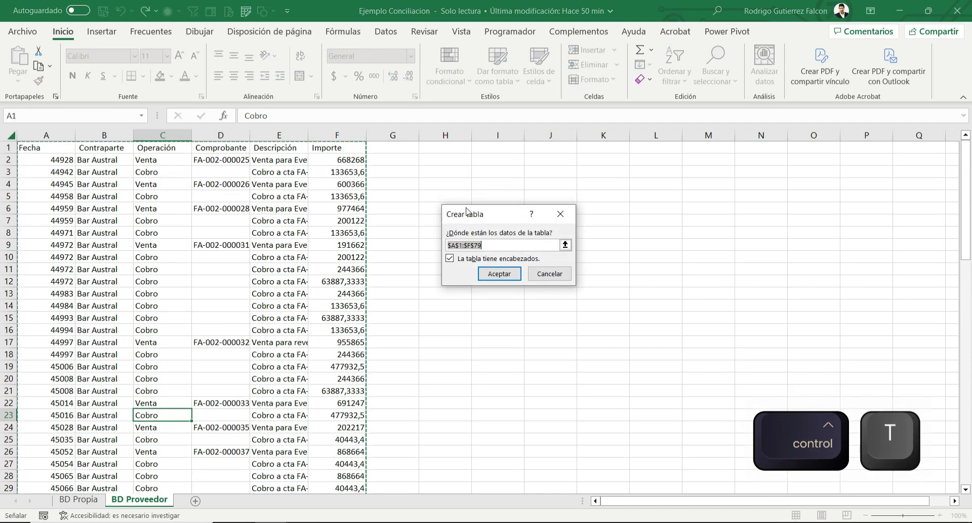
pyautogui.click(499, 274)
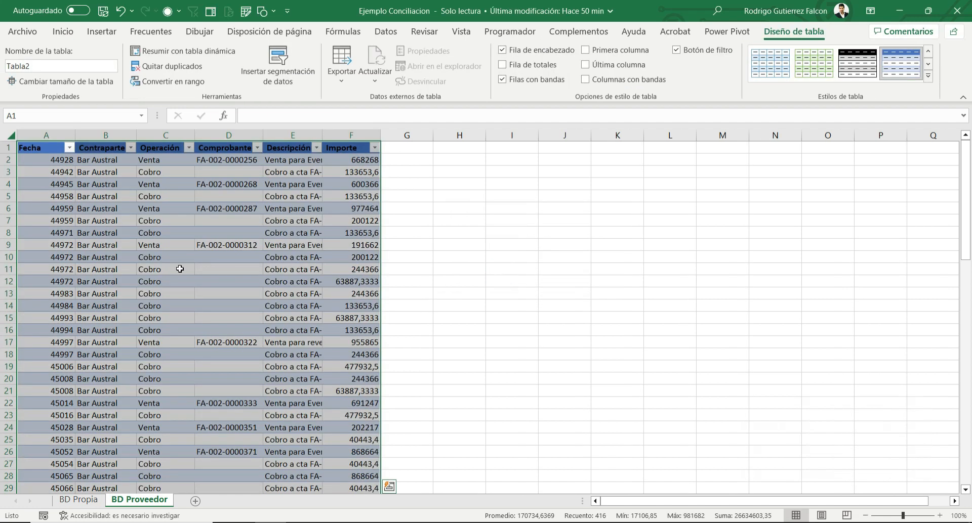
# Step: Format the Fecha column of the BD Proveedor table as short date (Fecha corta)
pyautogui.click(42, 257)
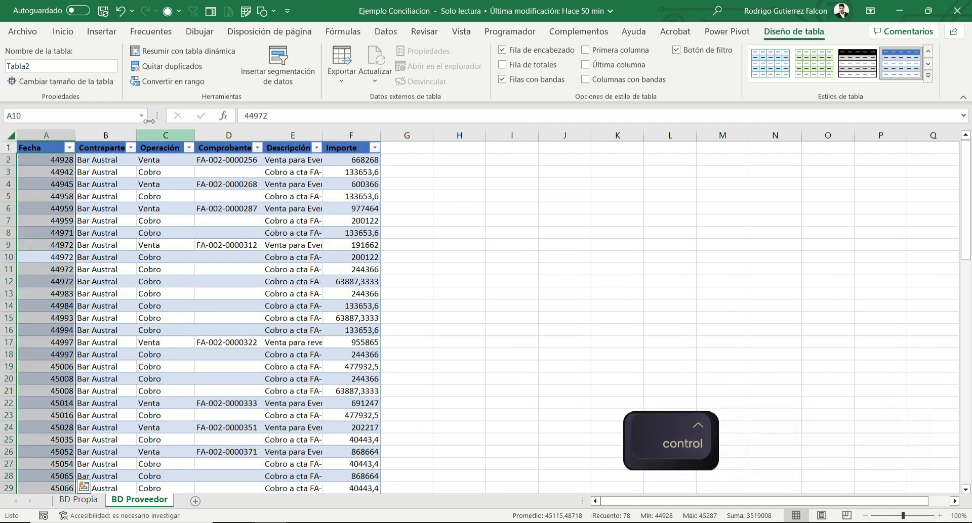
pyautogui.hotkey('ctrl', 'space')
pyautogui.click(71, 32)
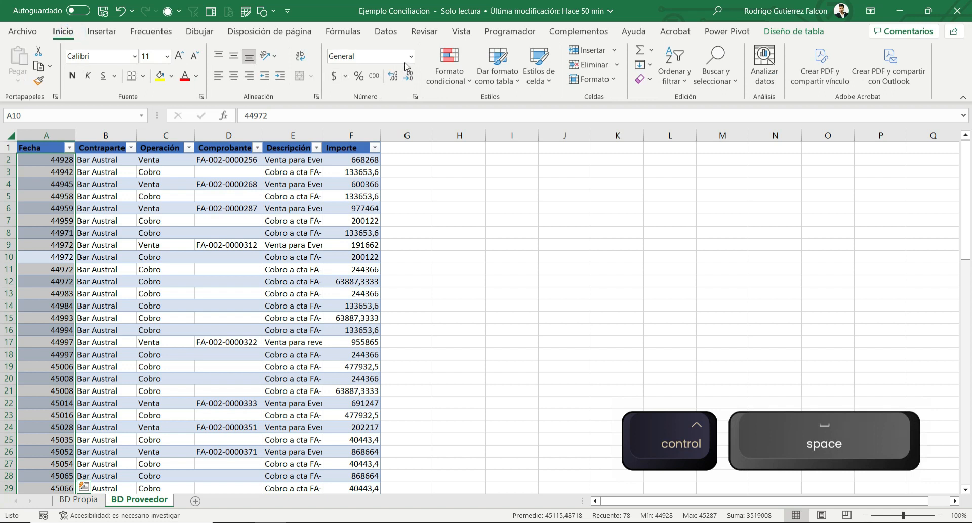
pyautogui.click(411, 56)
pyautogui.click(390, 201)
# Step: Apply the accounting format with the $ symbol to the Importe column of the BD Proveedor table
pyautogui.click(368, 184)
pyautogui.hotkey('ctrl', 'space')
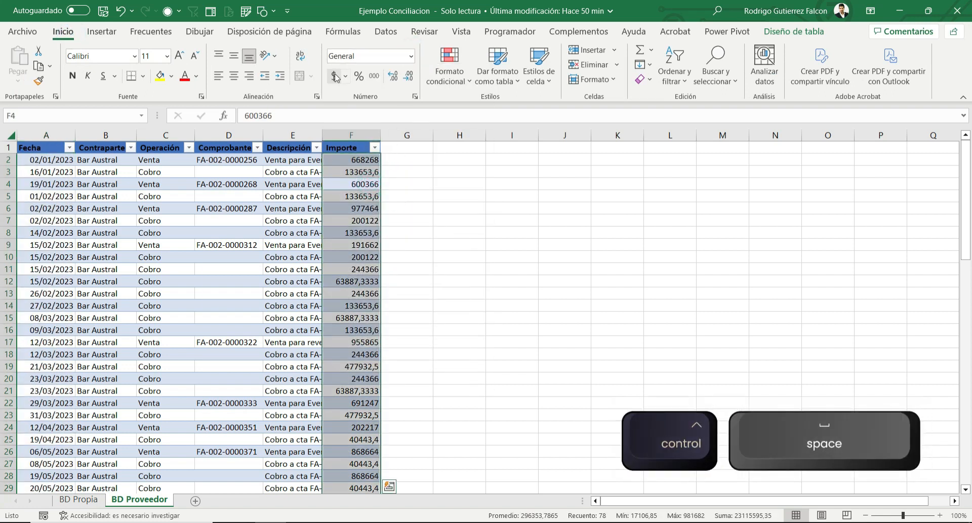
pyautogui.click(334, 75)
# Step: Fit the widths of columns A through F on BD Proveedor to their contents
pyautogui.moveTo(47, 135); pyautogui.dragTo(377, 135)
pyautogui.doubleClick(377, 136)
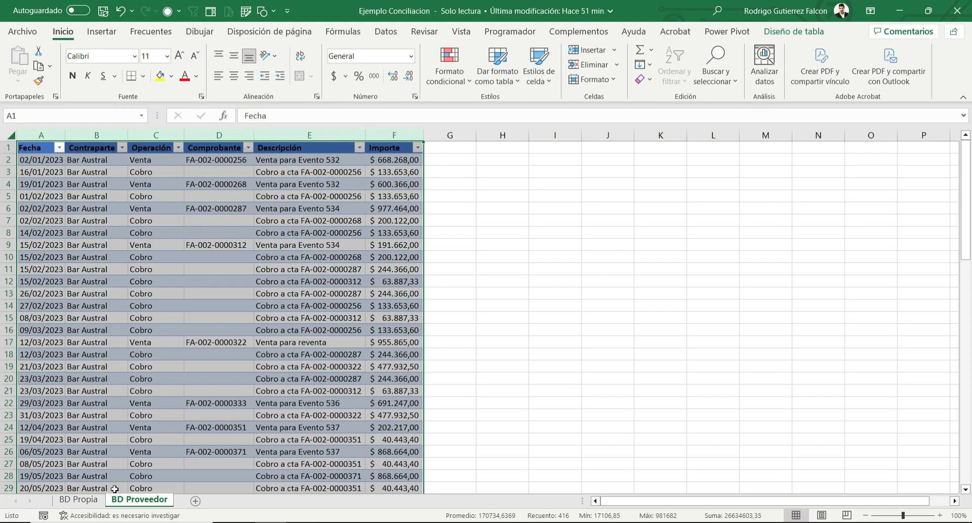
pyautogui.click(146, 186)
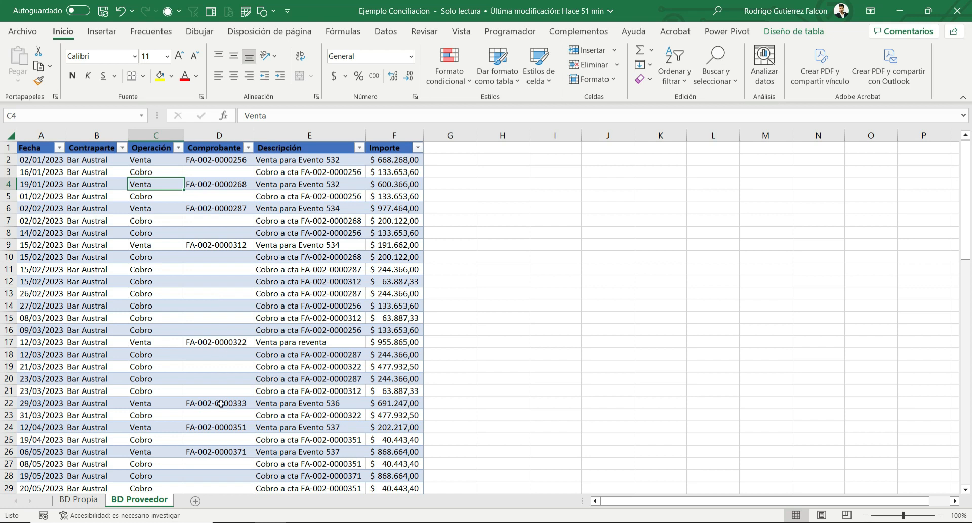
# Step: Add a new sheet after BD Proveedor and name it BD Compilada
pyautogui.click(201, 502)
pyautogui.doubleClick(202, 502)
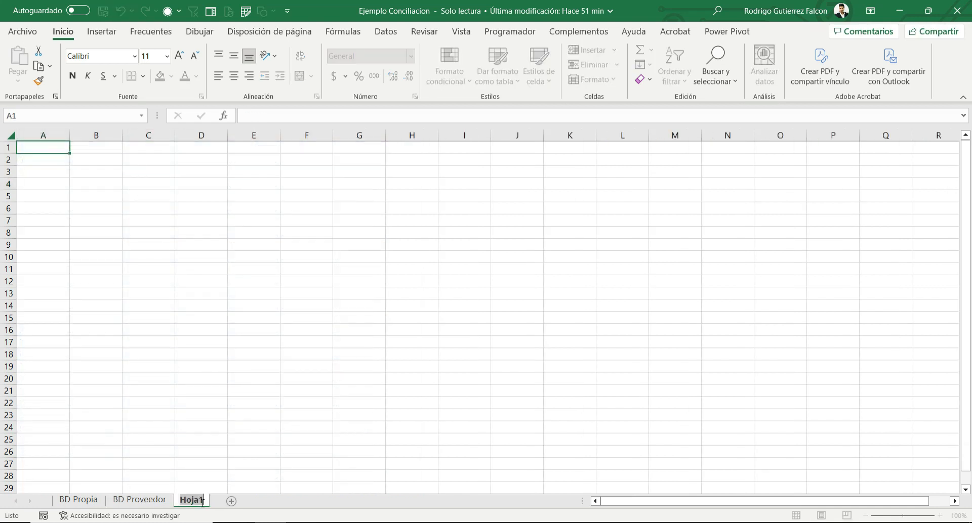
pyautogui.write('BD')
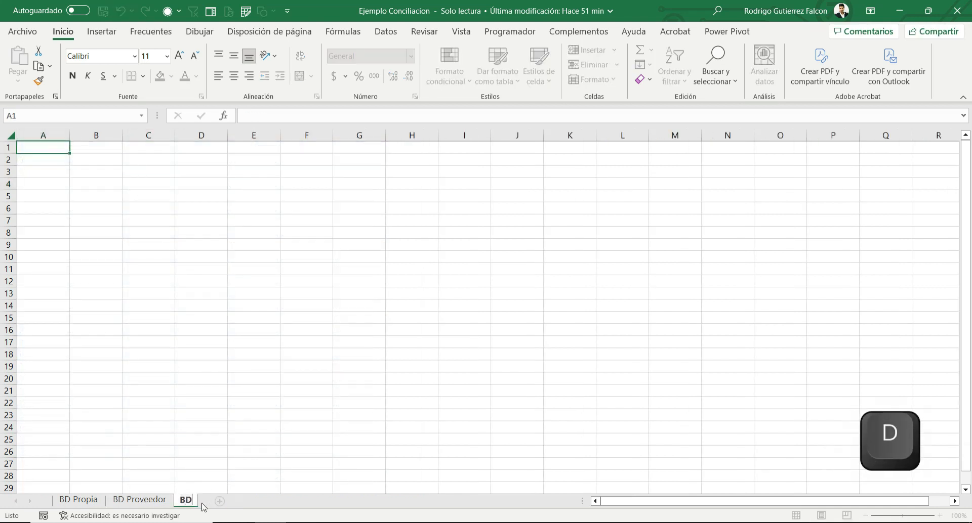
pyautogui.write(' Compila')
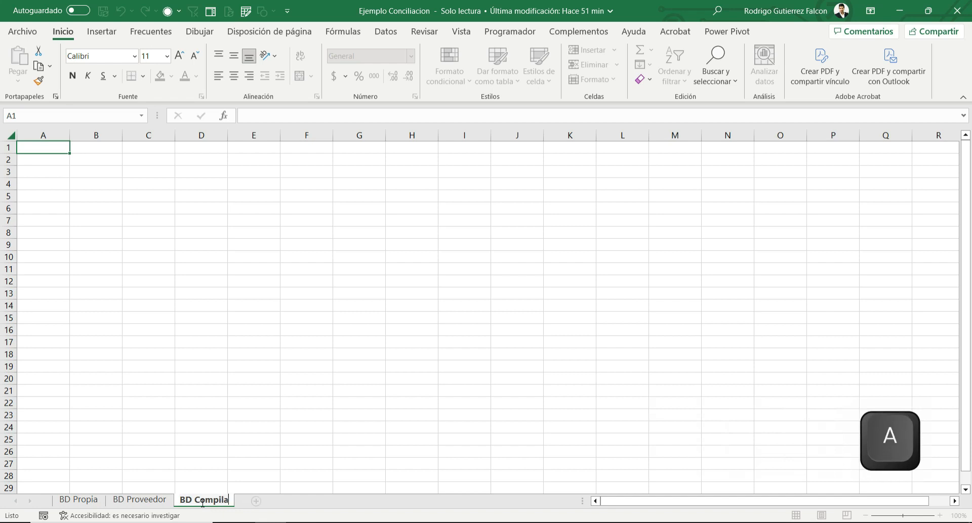
pyautogui.write('da')
pyautogui.press('Return')
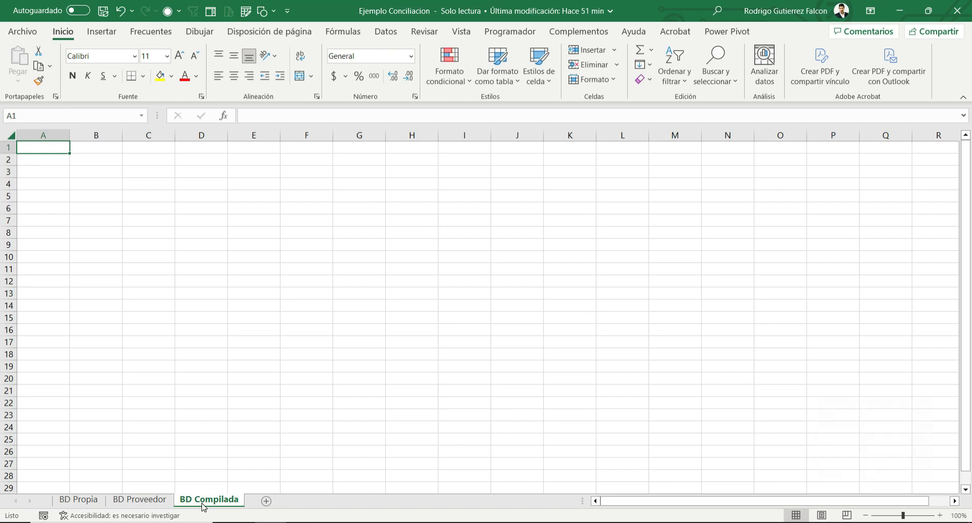
# Step: Copy the entire BD Propia table, including its header row
pyautogui.hotkey('ctrl', 'pageup')
pyautogui.hotkey('ctrl', 'pageup')
pyautogui.press('Down')
pyautogui.press('Down')
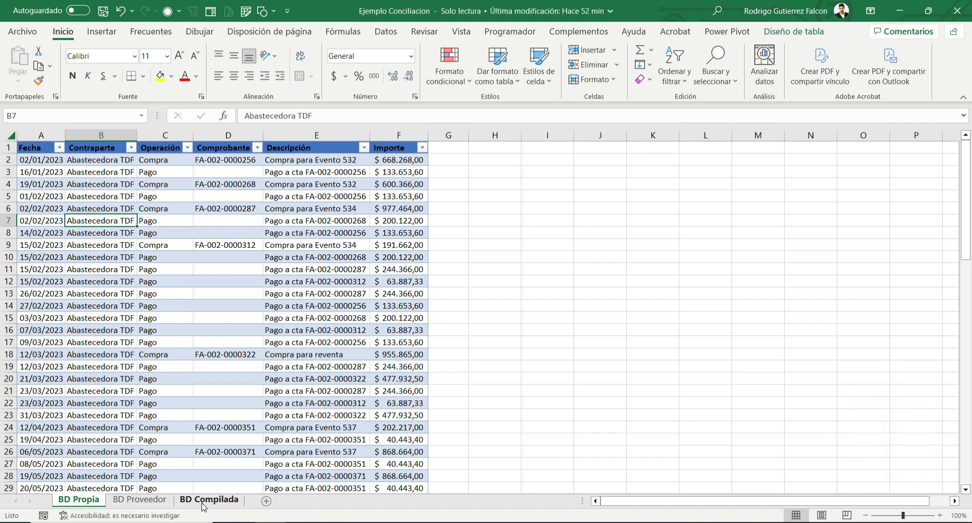
pyautogui.hotkey('ctrl', 'shift', 'space')
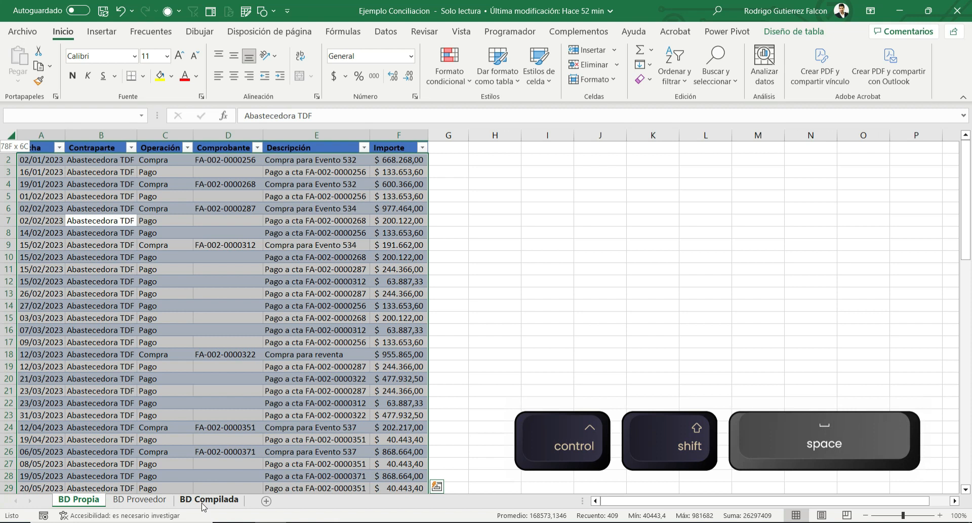
pyautogui.hotkey('ctrl', 'shift', 'space')
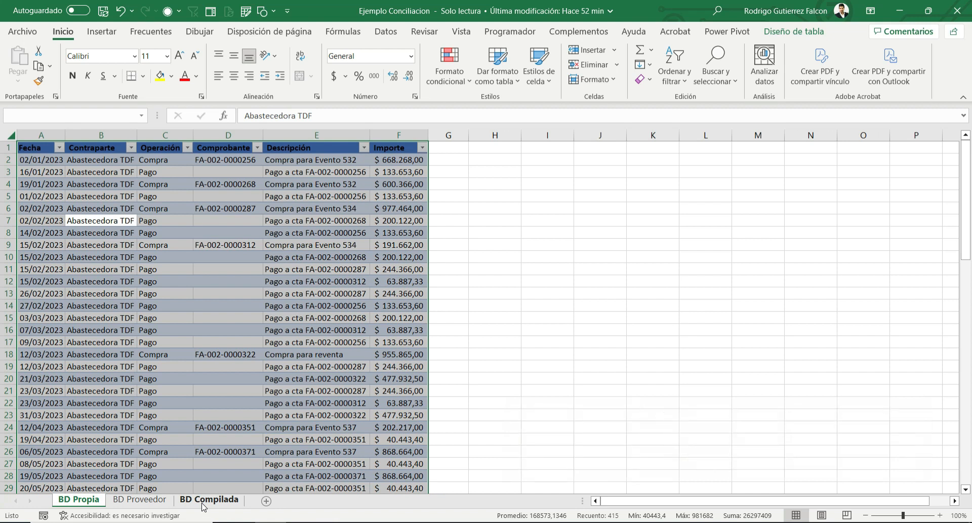
pyautogui.hotkey('ctrl', 'c')
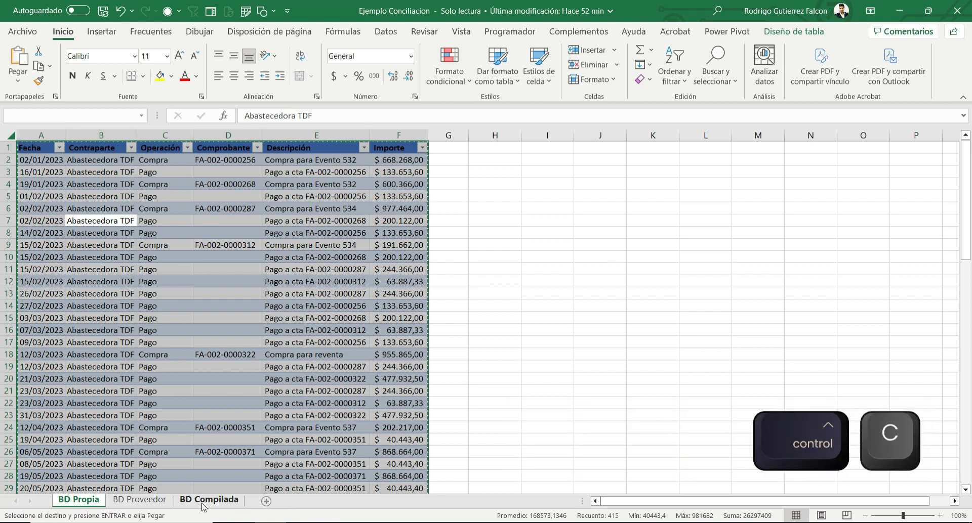
# Step: Paste the copied BD Propia table as values only into BD Compilada, starting at cell A1
pyautogui.hotkey('ctrl', 'pagedown')
pyautogui.hotkey('ctrl', 'pagedown')
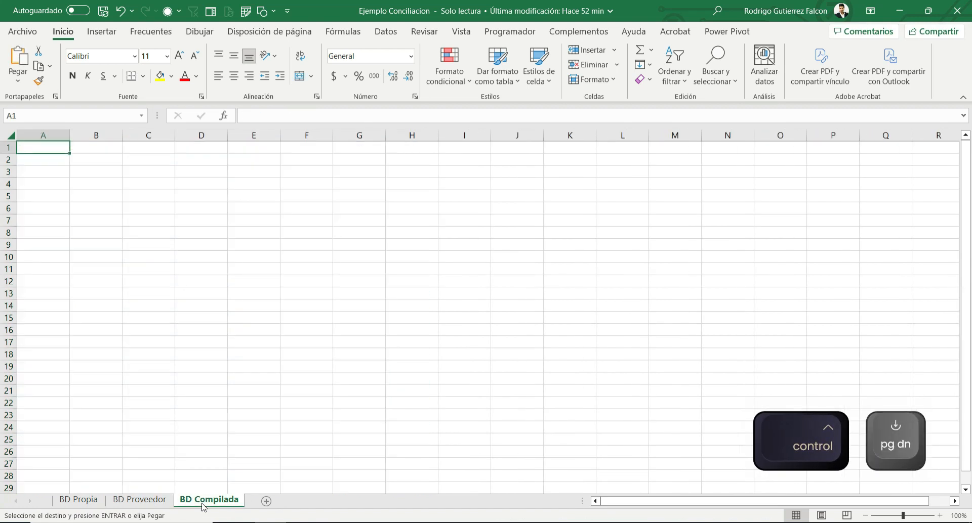
pyautogui.press('Up')
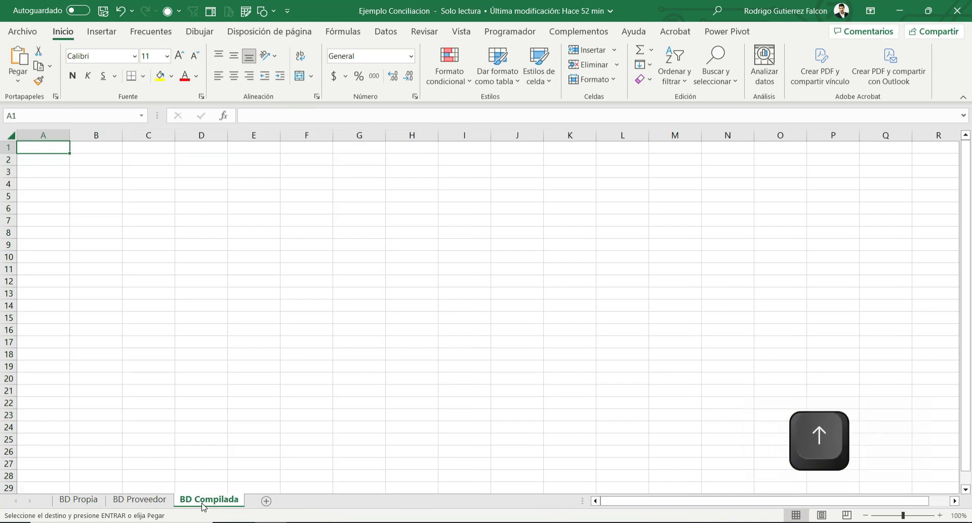
pyautogui.press('Left')
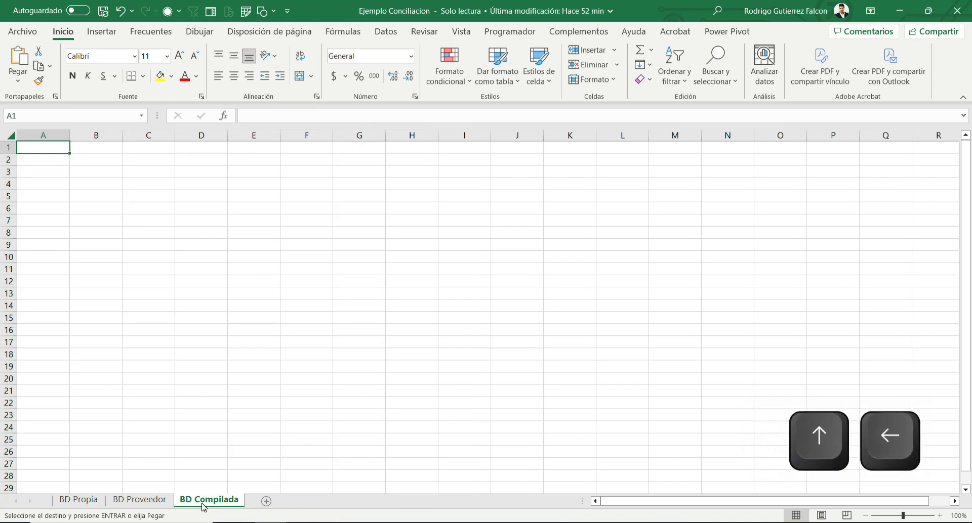
pyautogui.hotkey('ctrl', 'alt', 'v')
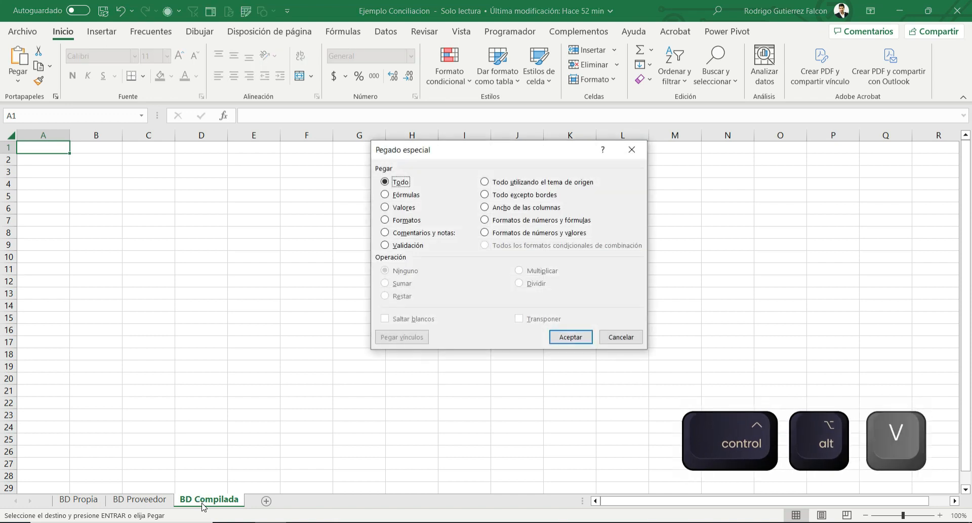
pyautogui.click(399, 208)
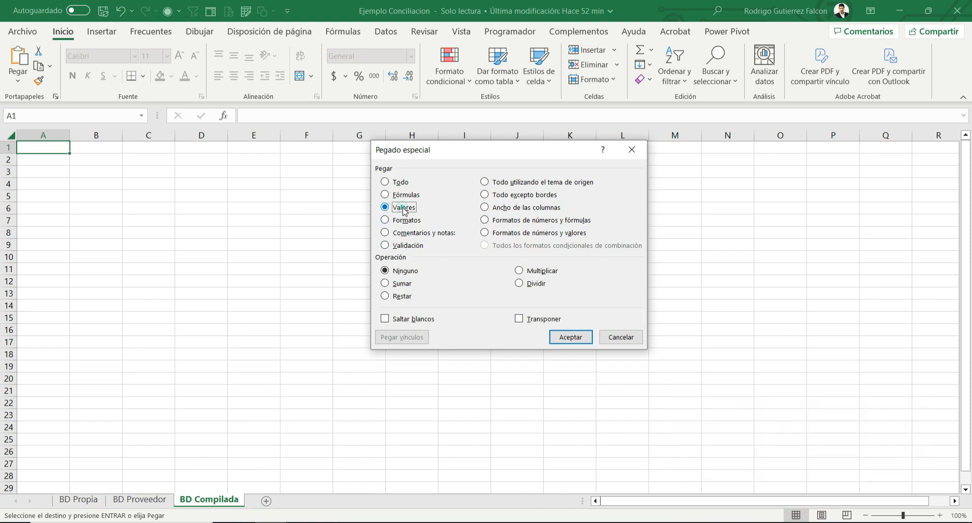
pyautogui.click(570, 338)
# Step: Add the column header Origen in cell G1, next to Importe
pyautogui.click(309, 148)
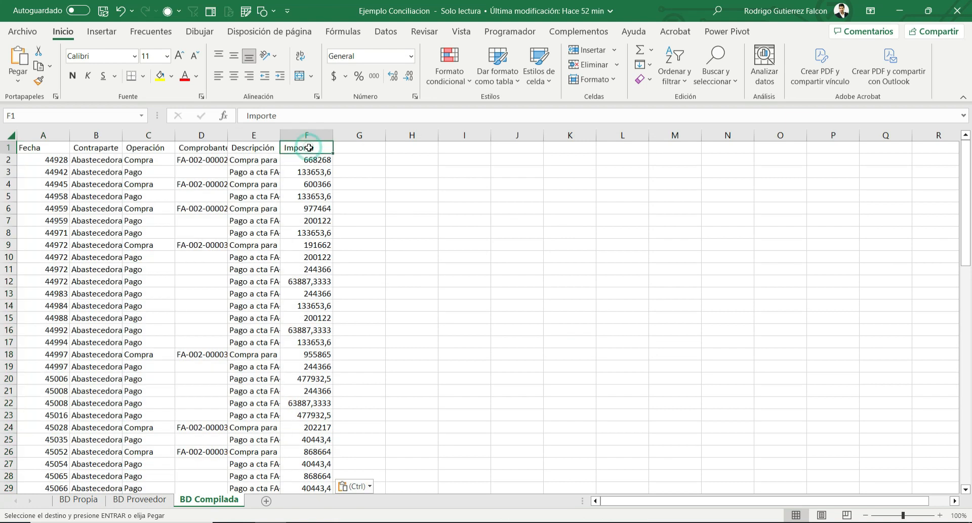
pyautogui.press('Right')
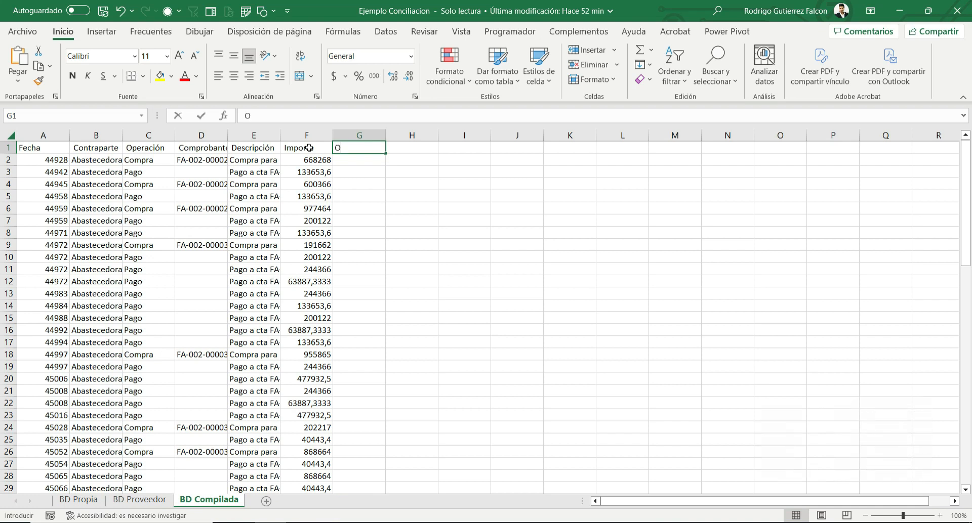
pyautogui.write('Origen')
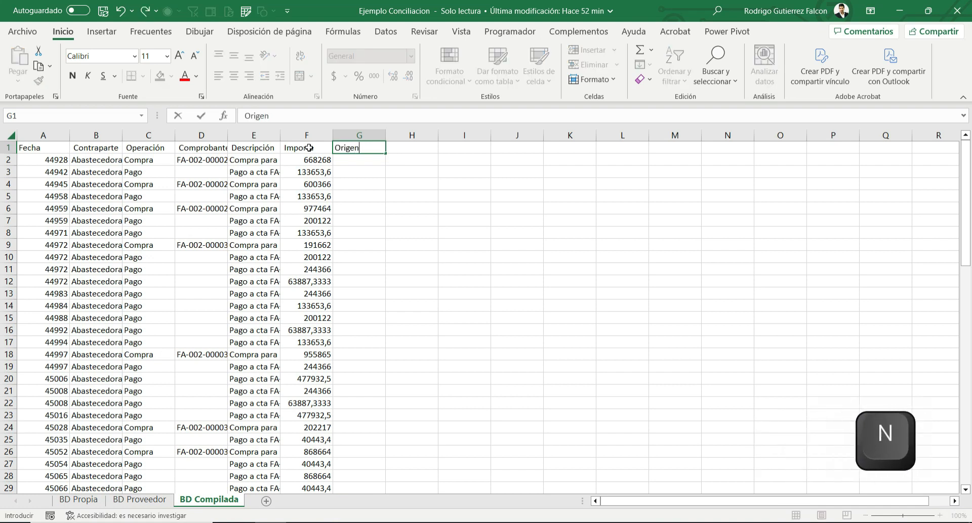
pyautogui.press('Return')
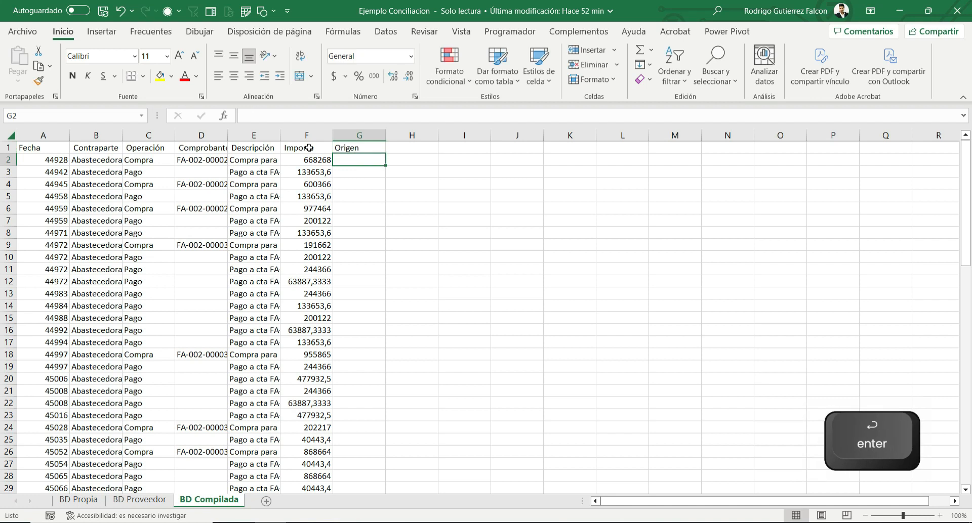
# Step: Enter BD Propia as the origin of the first record in cell G2
pyautogui.write('P')
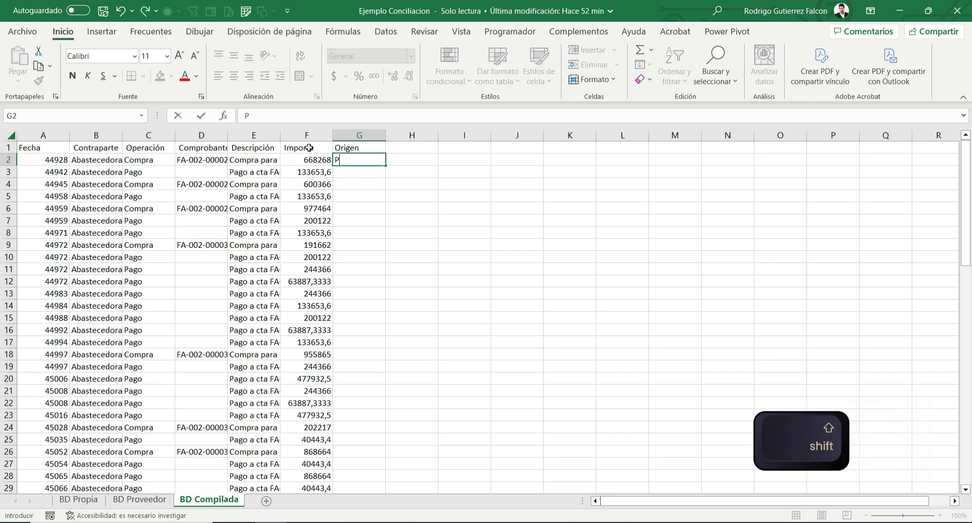
pyautogui.press('BackSpace')
pyautogui.write('BD PR')
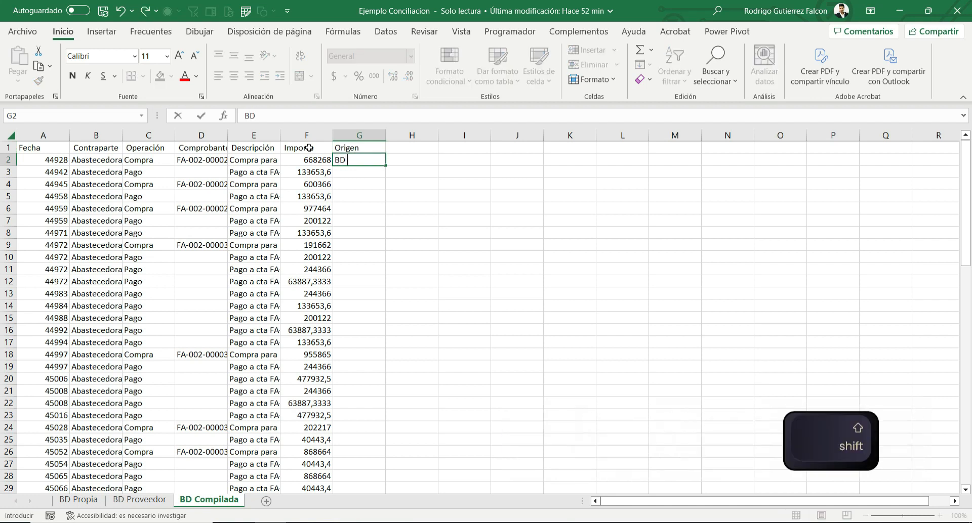
pyautogui.press('BackSpace')
pyautogui.write('ropia')
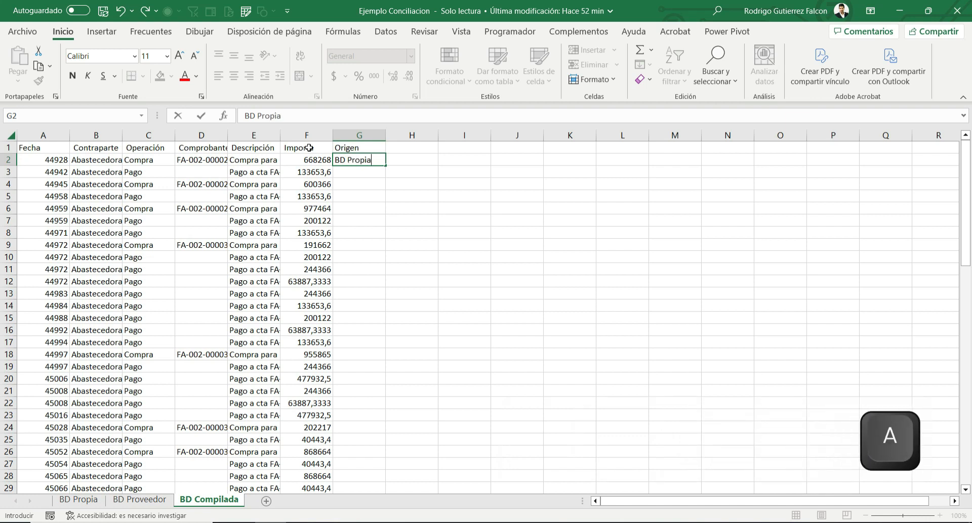
pyautogui.press('Return')
# Step: Copy the BD Propia label from G2 down the Origen column to the last record in row 79
pyautogui.press('Up')
pyautogui.hotkey('ctrl', 'c')
pyautogui.press('Left')
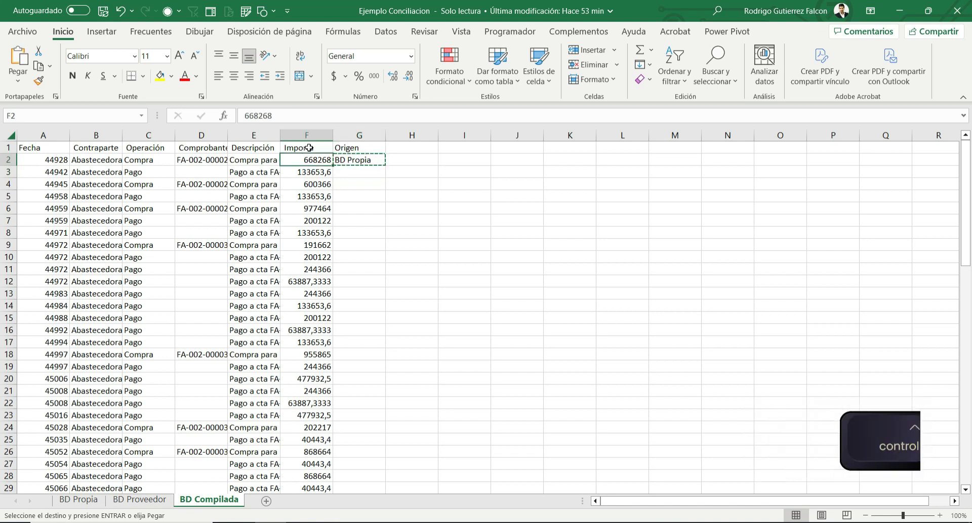
pyautogui.hotkey('ctrl', 'Down')
pyautogui.press('Right')
pyautogui.hotkey('ctrl', 'shift', 'Up')
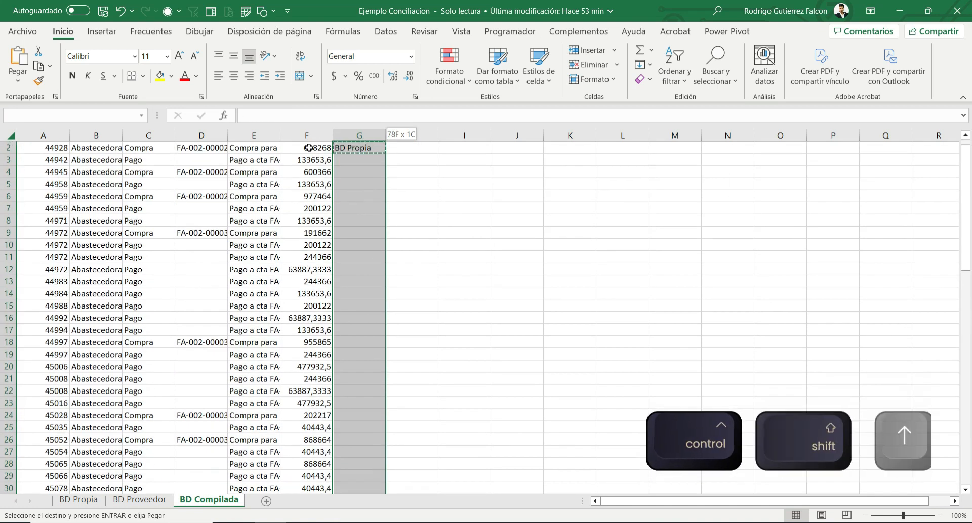
pyautogui.hotkey('ctrl', 'v')
pyautogui.hotkey('ctrl', 'v')
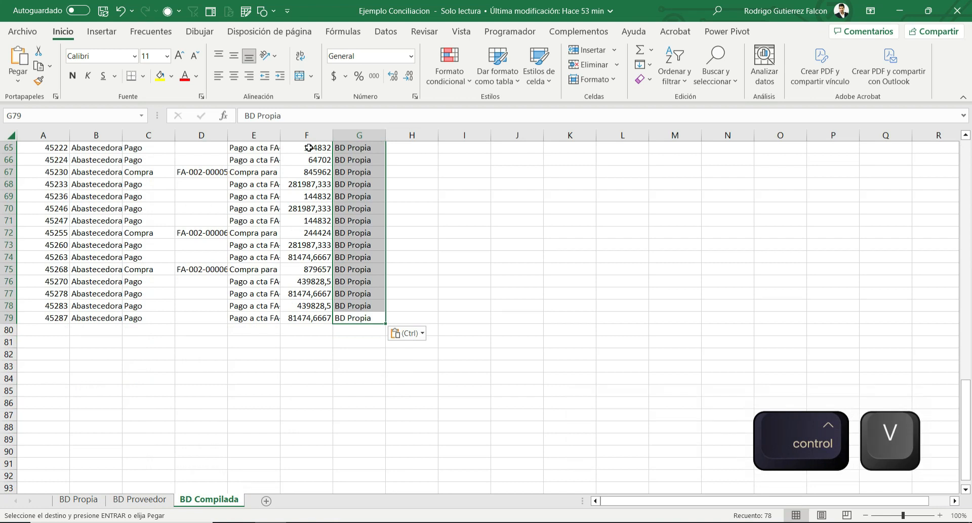
pyautogui.hotkey('ctrl', 'Up')
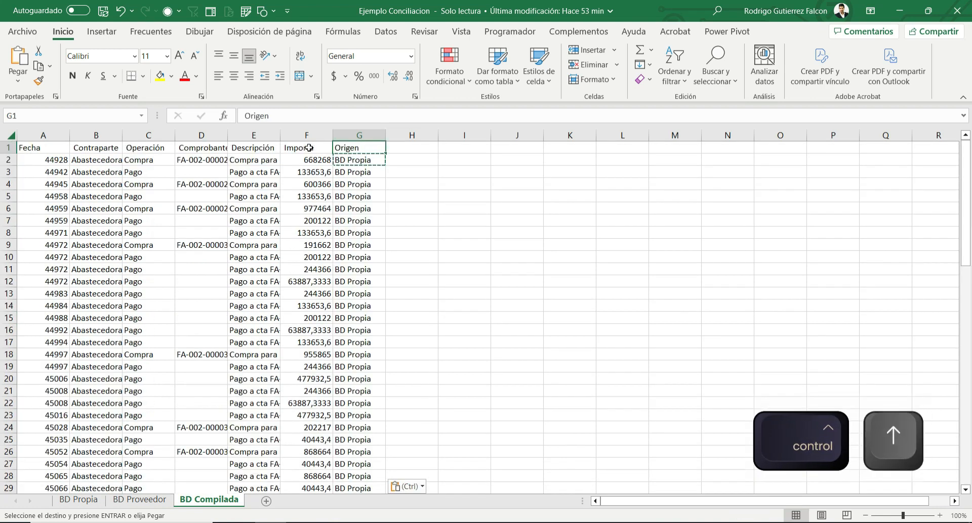
pyautogui.hotkey('ctrl', 'Left')
pyautogui.press('Escape')
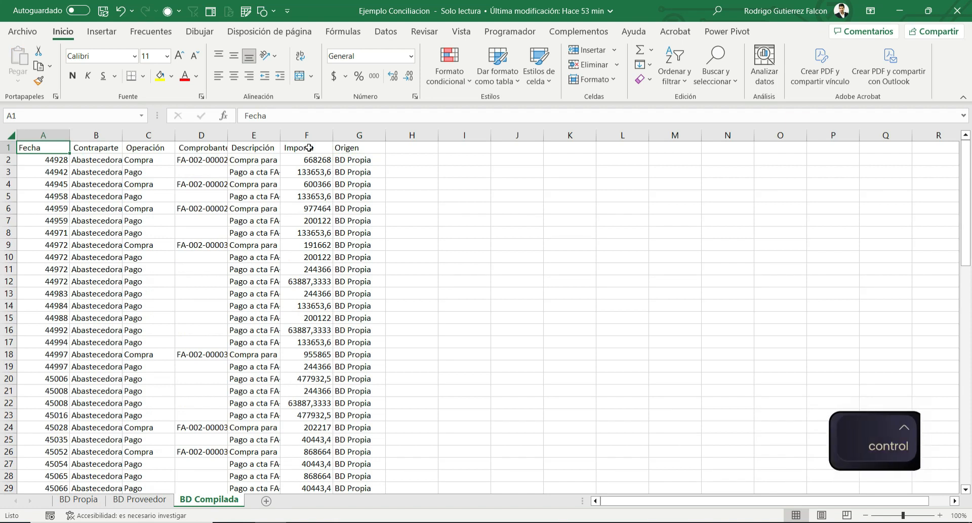
# Step: Copy all data rows of the BD Proveedor table, without its header row
pyautogui.hotkey('ctrl', 'pageup')
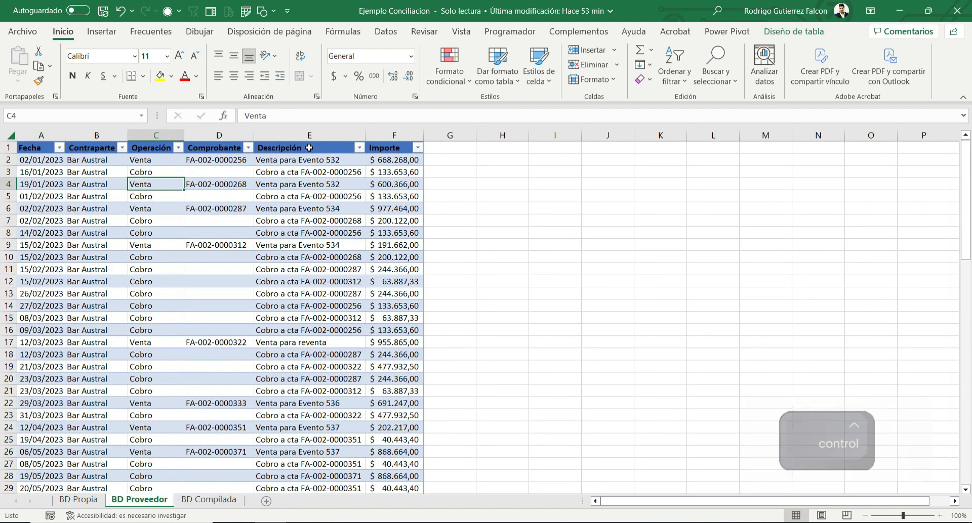
pyautogui.hotkey('ctrl', 'shift', 'space')
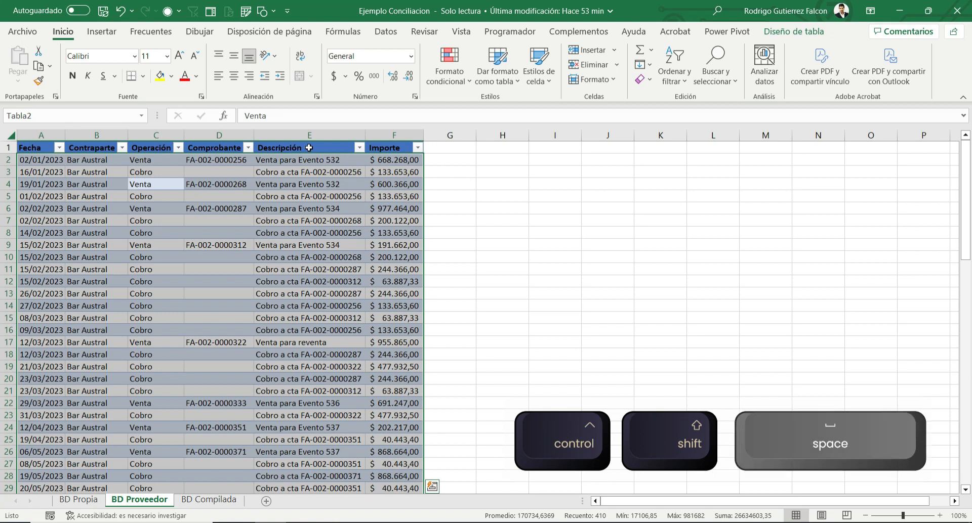
pyautogui.hotkey('ctrl', 'c')
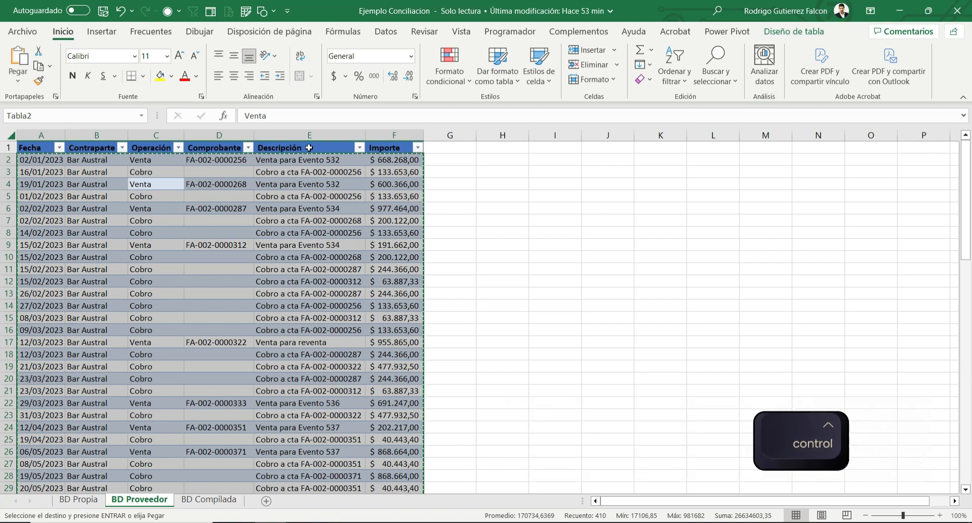
# Step: Paste the copied supplier rows as values only into BD Compilada below the existing records, starting at cell A80
pyautogui.hotkey('ctrl', 'pagedown')
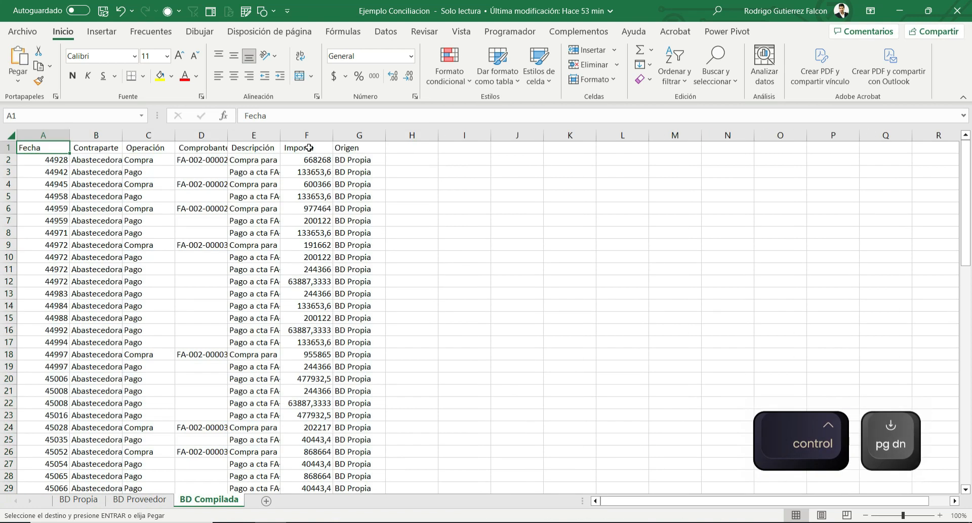
pyautogui.hotkey('ctrl', 'Left')
pyautogui.hotkey('ctrl', 'Down')
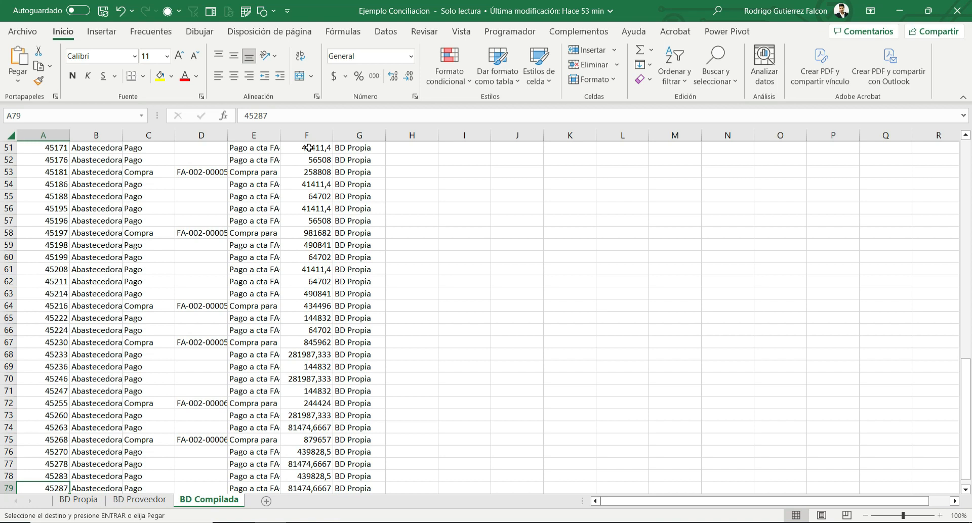
pyautogui.scroll(-2, 309, 148)
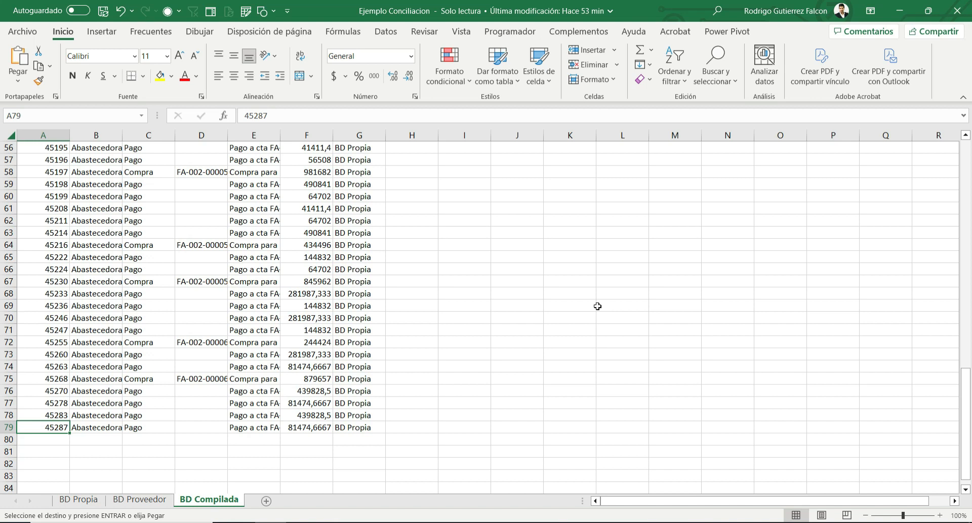
pyautogui.press('Down')
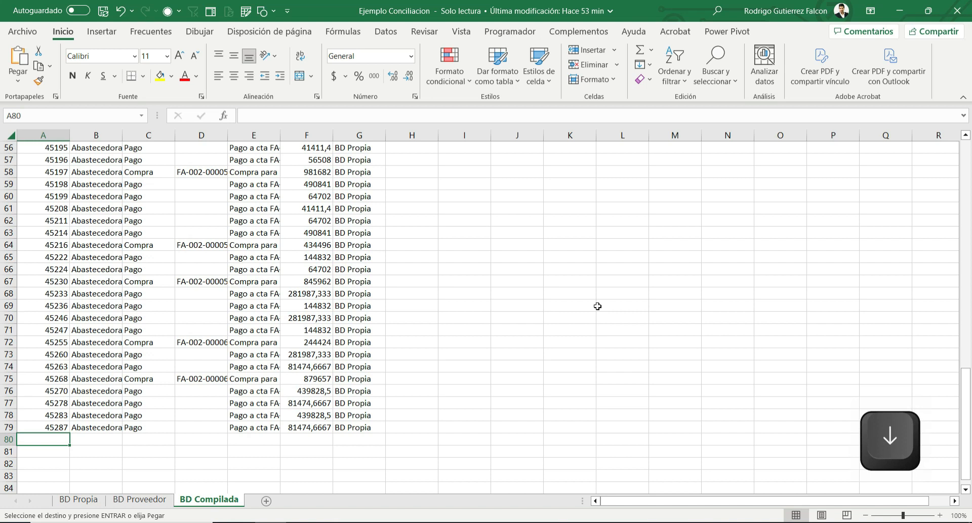
pyautogui.hotkey('ctrl', 'alt', 'v')
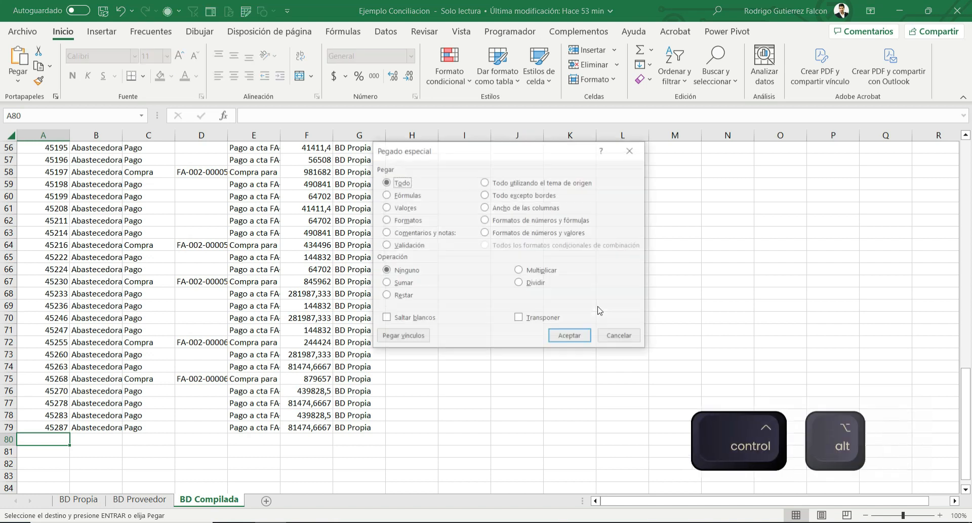
pyautogui.press('r')
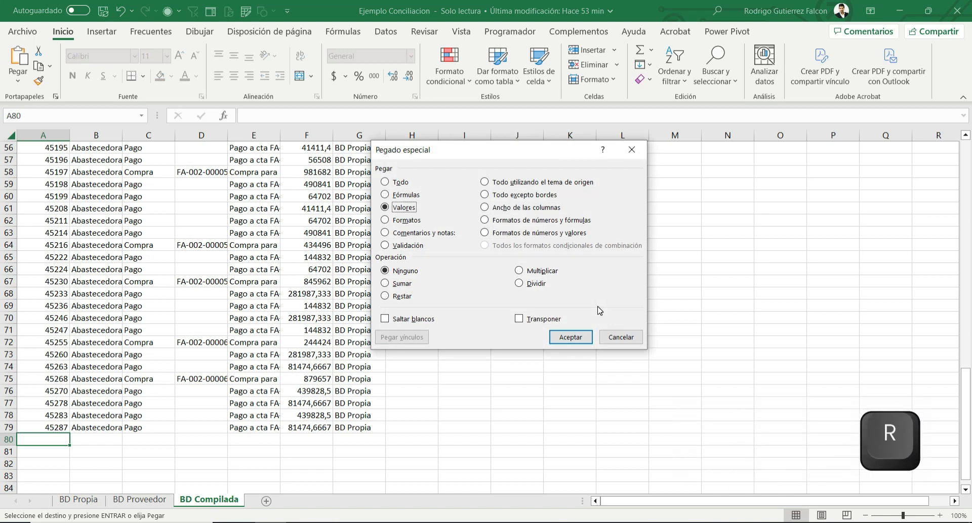
pyautogui.press('Return')
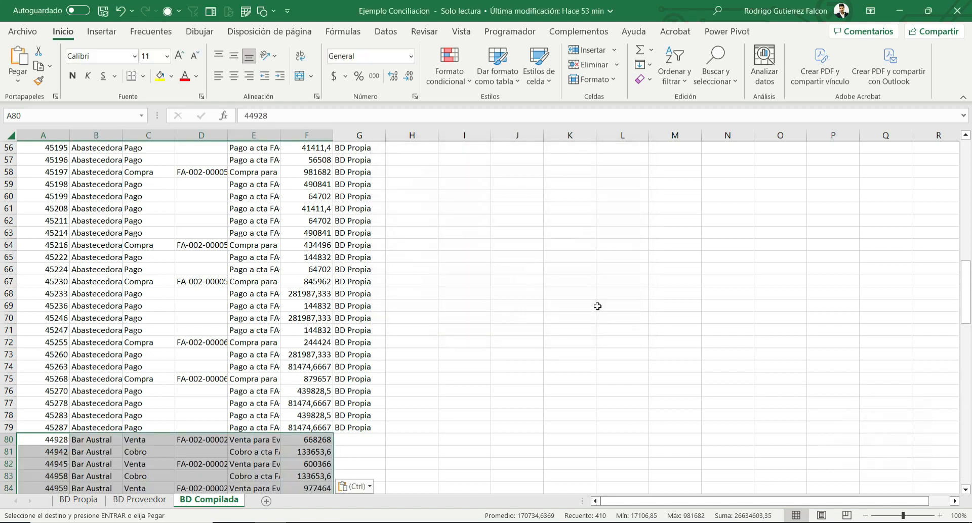
pyautogui.press('Return')
# Step: Enter BD Proveedor in the Origen column for the first supplier record, cell G80
pyautogui.press('Right')
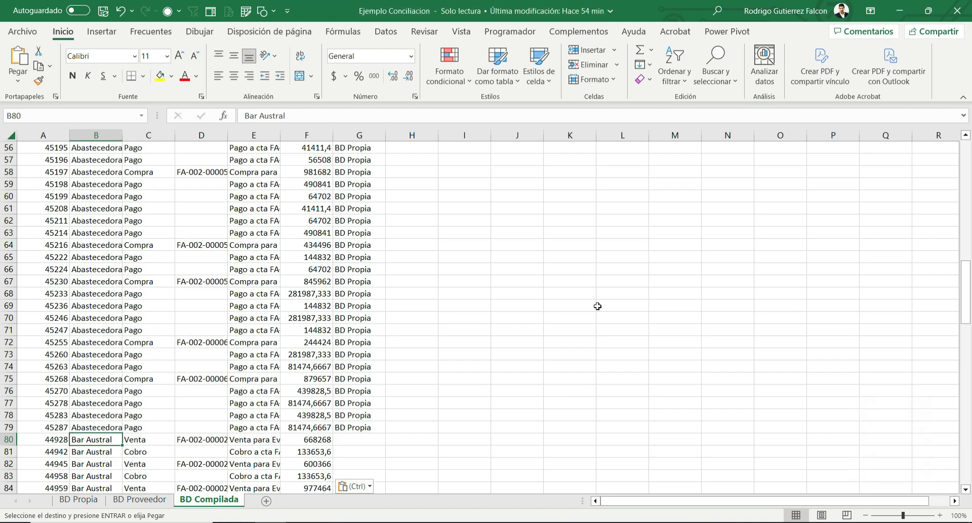
pyautogui.press('Right')
pyautogui.press('Right')
pyautogui.press('Right')
pyautogui.press('Right')
pyautogui.press('Right')
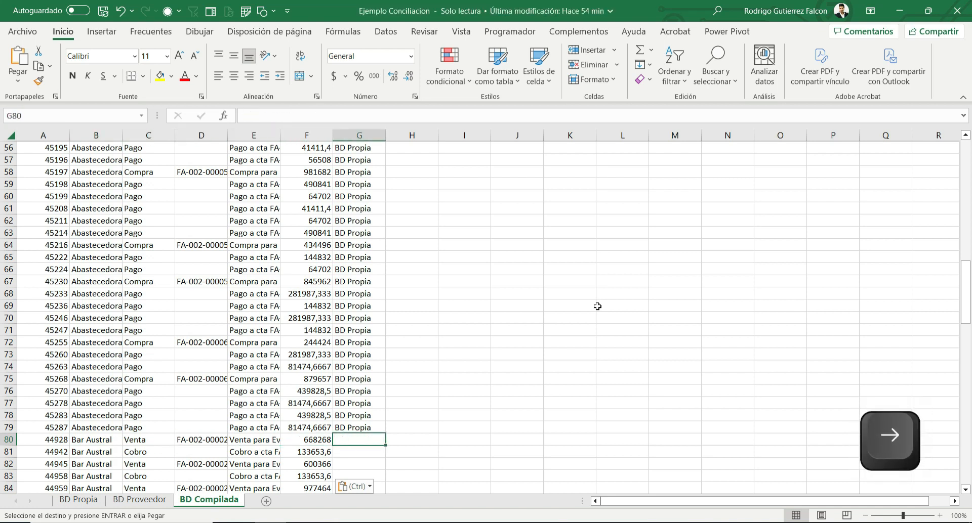
pyautogui.write('B')
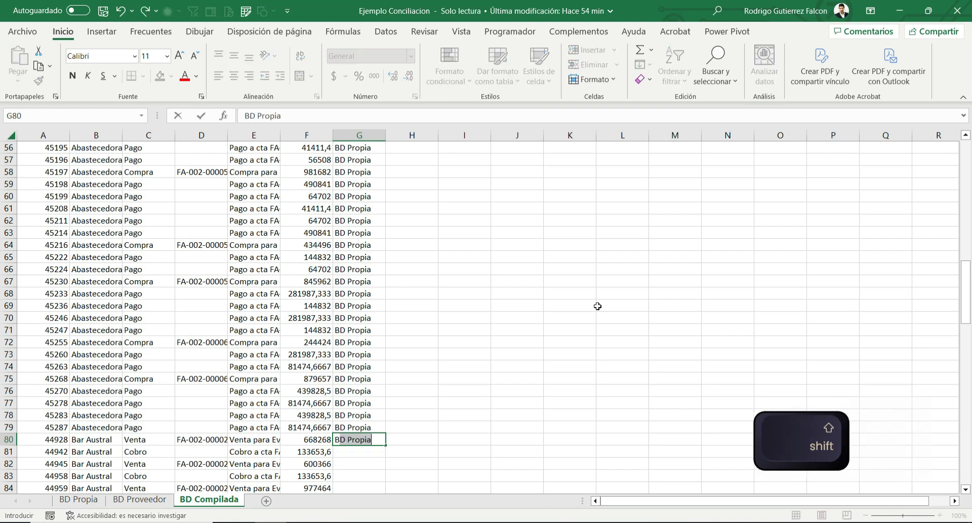
pyautogui.write('D Pro')
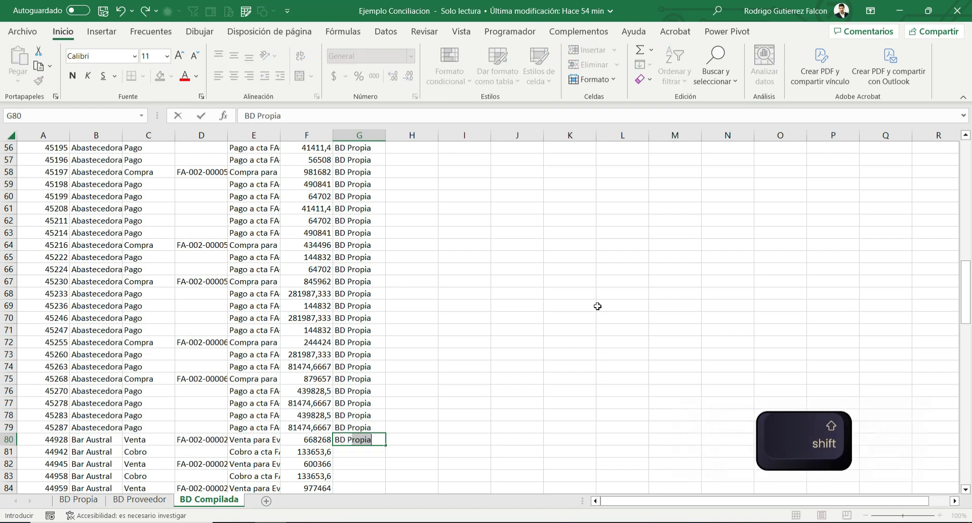
pyautogui.write('veedor')
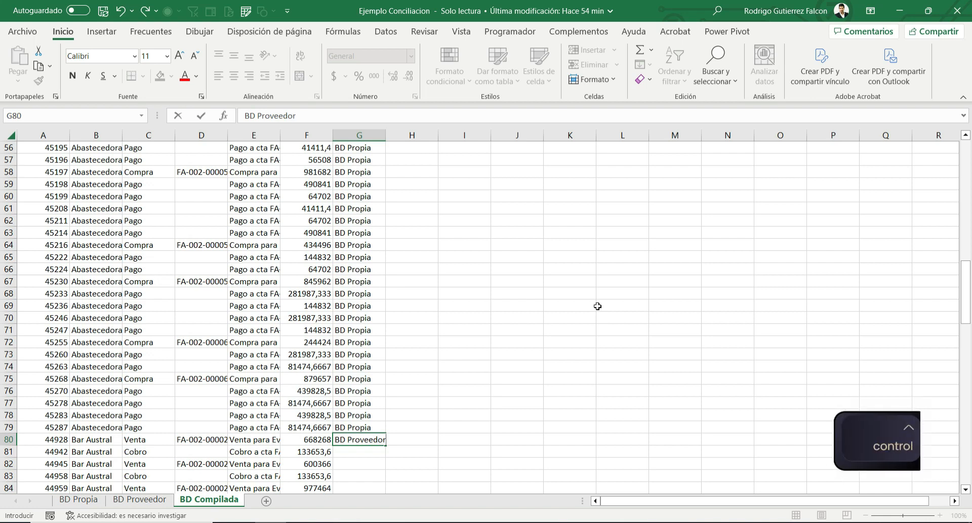
pyautogui.hotkey('ctrl', 'Return')
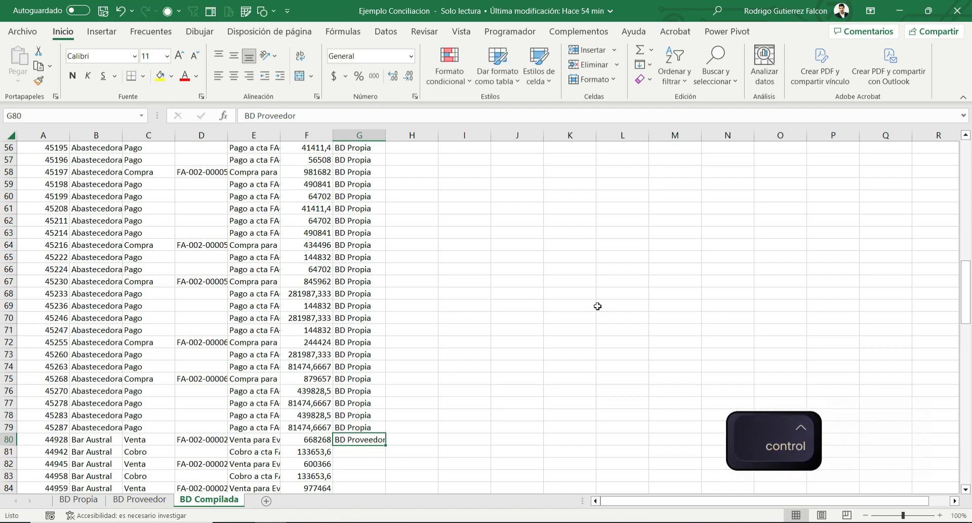
# Step: Copy the BD Proveedor label from G80 down the Origen column to the last record in row 157
pyautogui.press('Right')
pyautogui.press('Left')
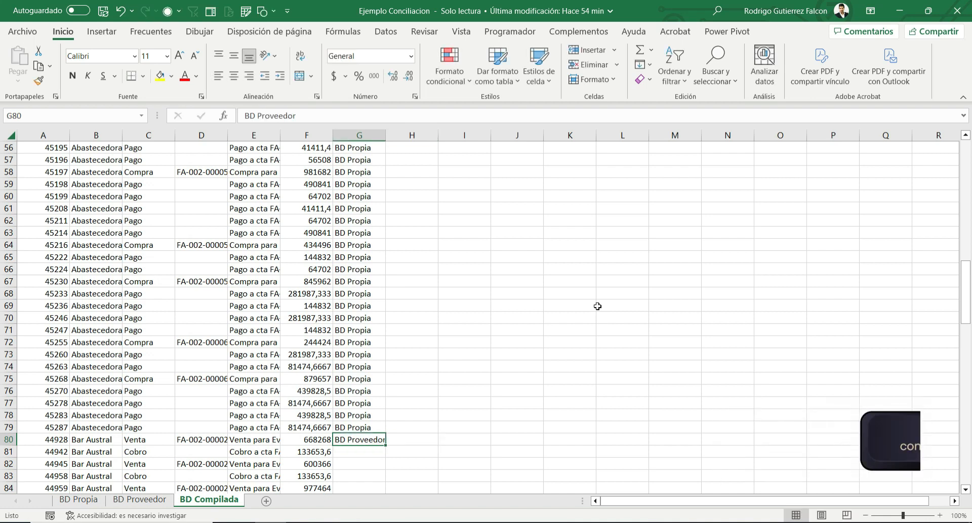
pyautogui.hotkey('ctrl', 'c')
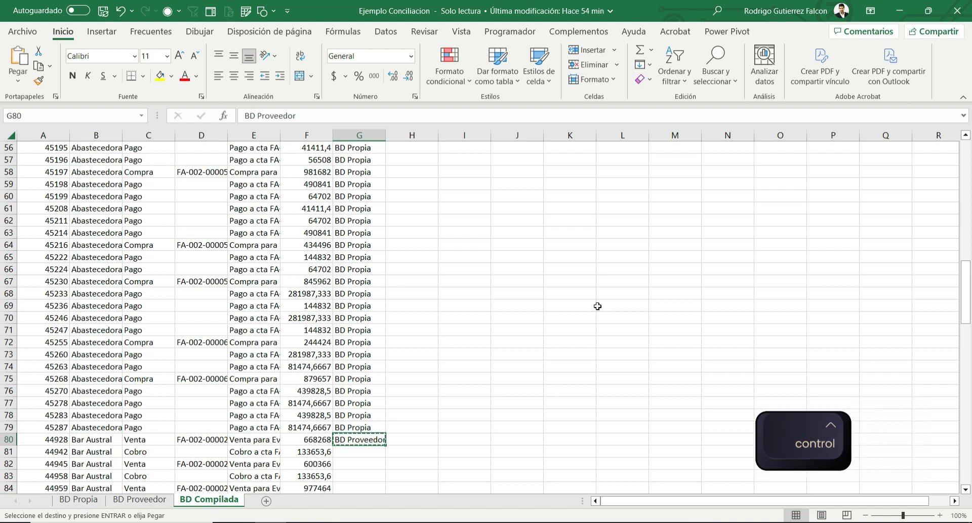
pyautogui.press('Left')
pyautogui.hotkey('ctrl', 'Down')
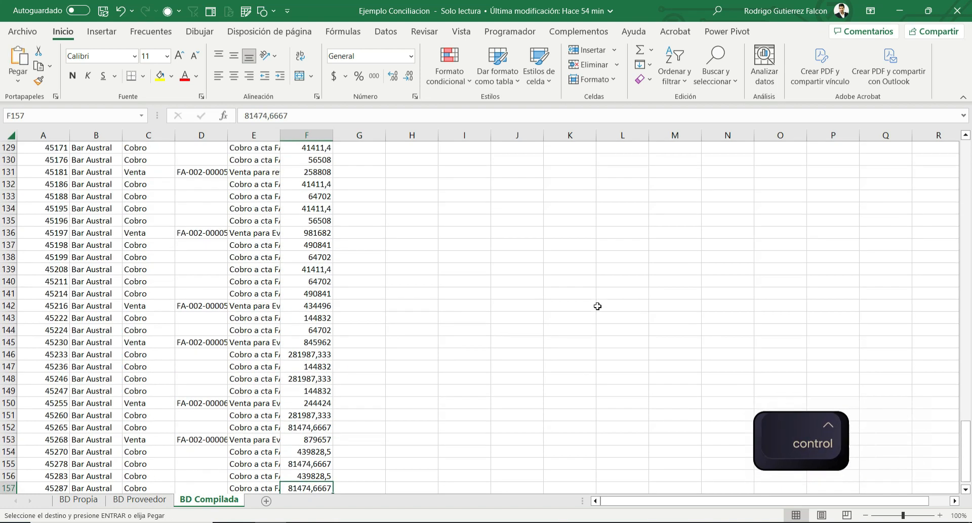
pyautogui.press('Down')
pyautogui.press('Up')
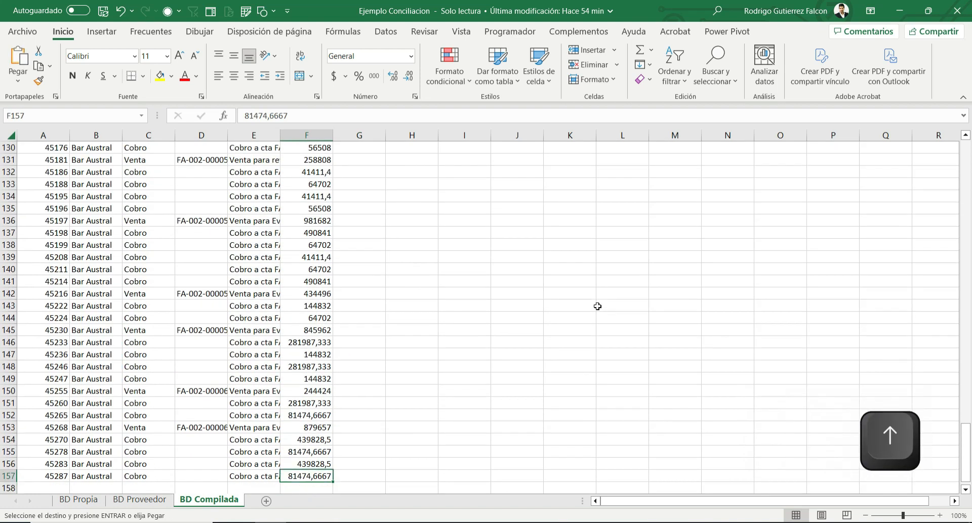
pyautogui.press('Right')
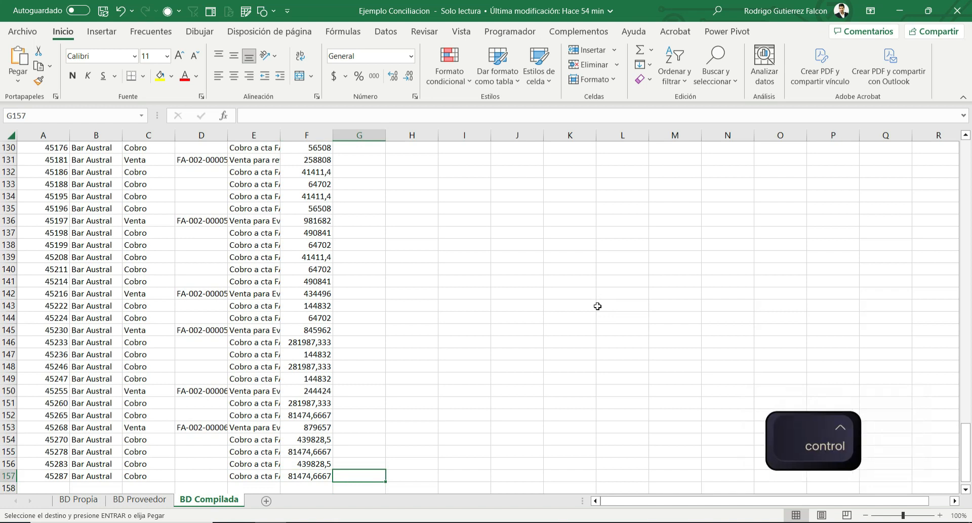
pyautogui.hotkey('ctrl', 'shift', 'Up')
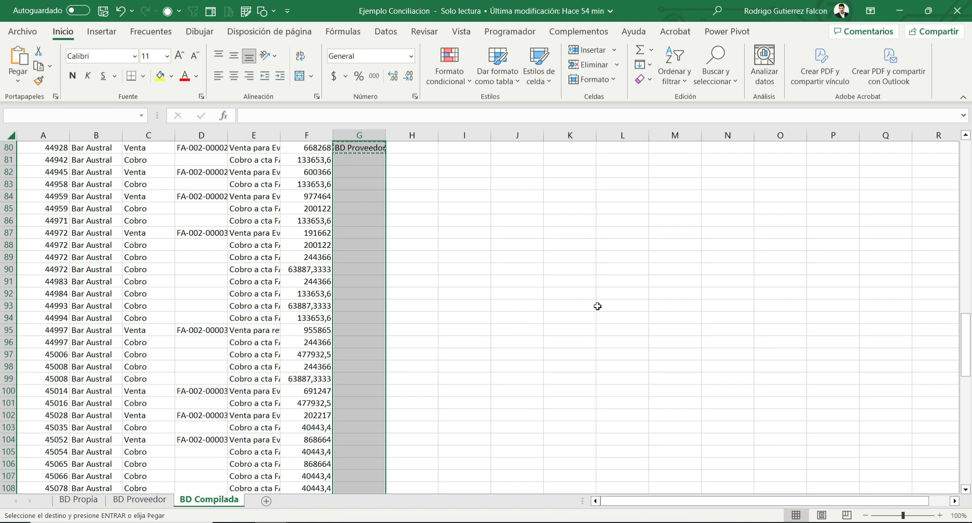
pyautogui.hotkey('ctrl', 'v')
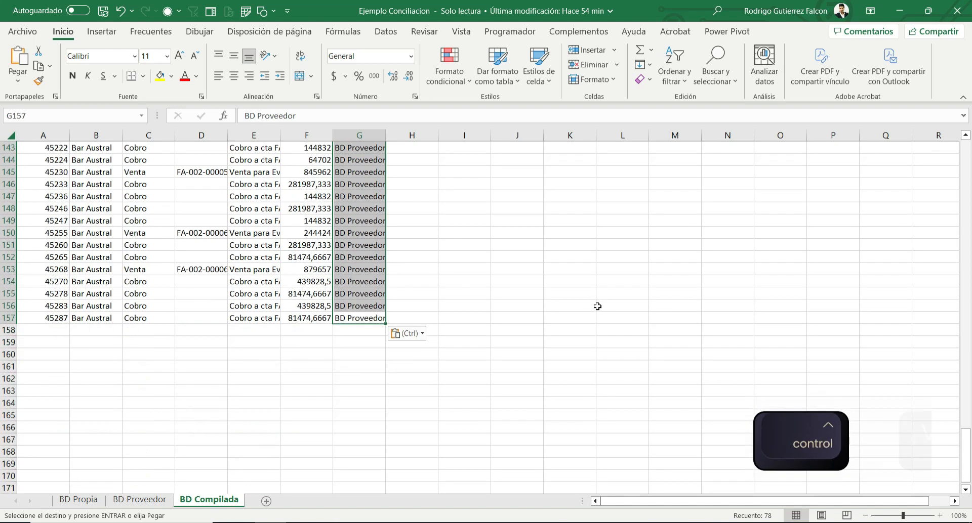
# Step: Check the Origen labels from the last supplier record upward to the company records and clear the copy selection
pyautogui.press('Up')
pyautogui.press('Up')
pyautogui.press('Up')
pyautogui.press('Up')
pyautogui.press('Up')
pyautogui.press('Up')
pyautogui.press('Up')
pyautogui.press('Up')
pyautogui.press('Up')
pyautogui.press('Up')
pyautogui.press('Up')
pyautogui.press('Up')
pyautogui.press('Up')
pyautogui.press('Up')
pyautogui.press('Up')
pyautogui.press('Up')
pyautogui.press('Up')
pyautogui.press('Up')
pyautogui.press('Up')
pyautogui.press('Up')
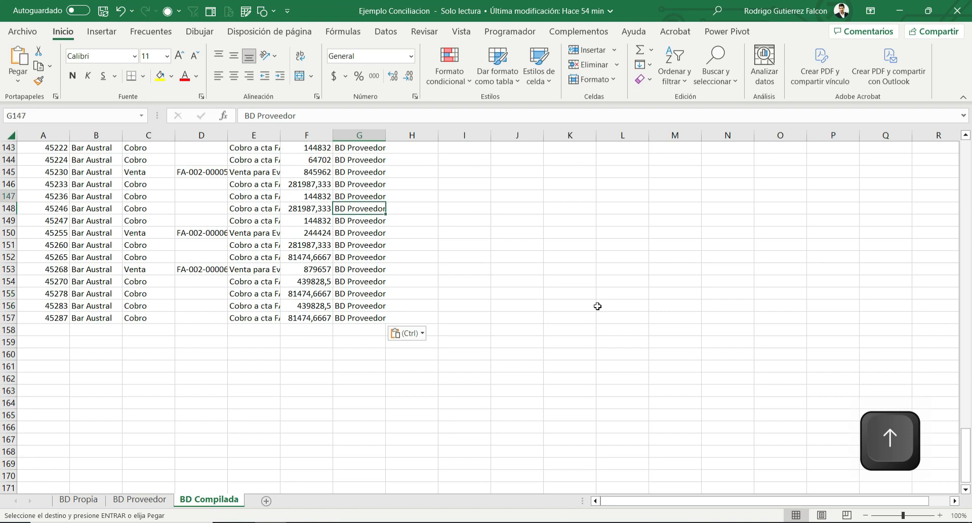
pyautogui.press('Up')
pyautogui.press('Up')
pyautogui.press('Up')
pyautogui.press('Up')
pyautogui.press('Up')
pyautogui.press('Up')
pyautogui.press('Up')
pyautogui.press('Up')
pyautogui.press('Up')
pyautogui.press('Up')
pyautogui.press('Up')
pyautogui.press('Up')
pyautogui.press('Up')
pyautogui.press('Up')
pyautogui.press('Up')
pyautogui.press('Up')
pyautogui.press('Up')
pyautogui.press('Up')
pyautogui.press('Up')
pyautogui.press('Up')
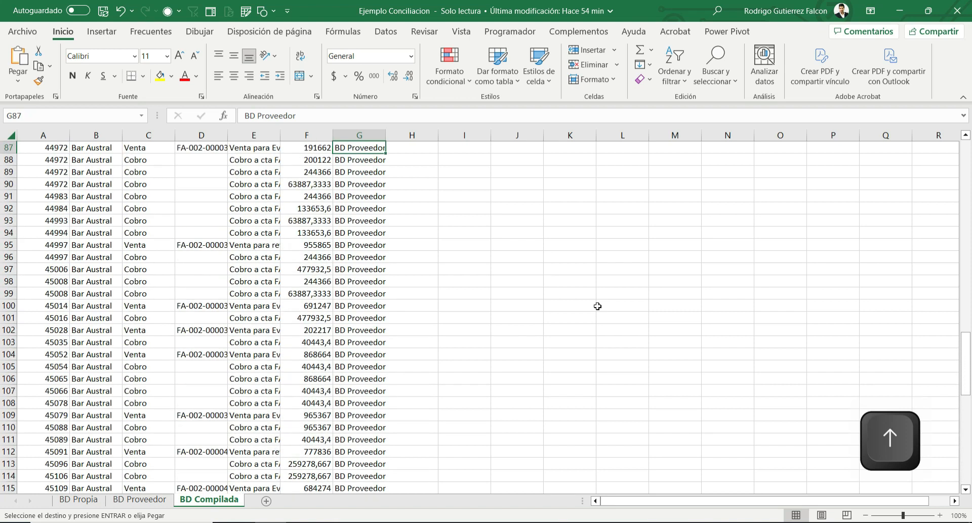
pyautogui.press('Up')
pyautogui.press('Up')
pyautogui.press('Up')
pyautogui.press('Up')
pyautogui.press('Up')
pyautogui.press('Up')
pyautogui.press('Up')
pyautogui.press('Up')
pyautogui.press('Escape')
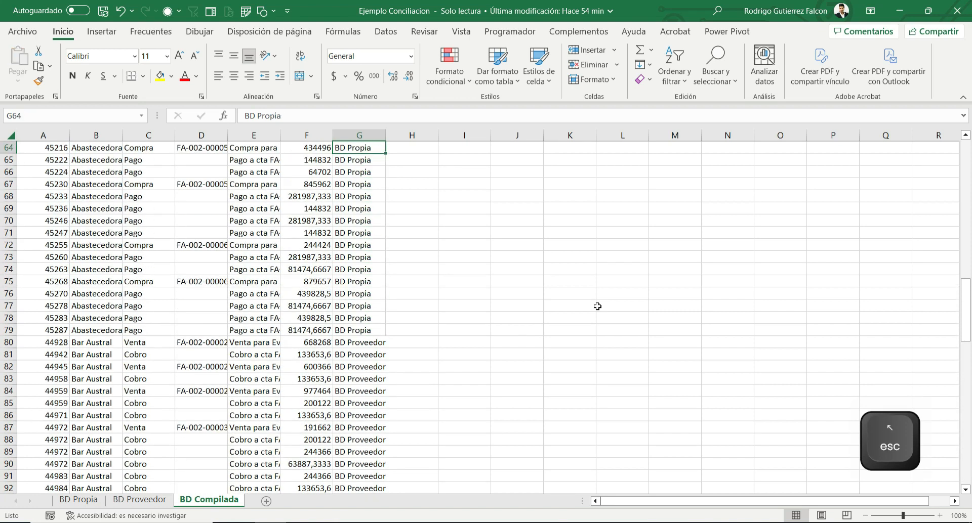
# Step: Convert the compiled data range in BD Compilada, including its header row, into a table
pyautogui.hotkey('ctrl', 'Up')
pyautogui.press('Left')
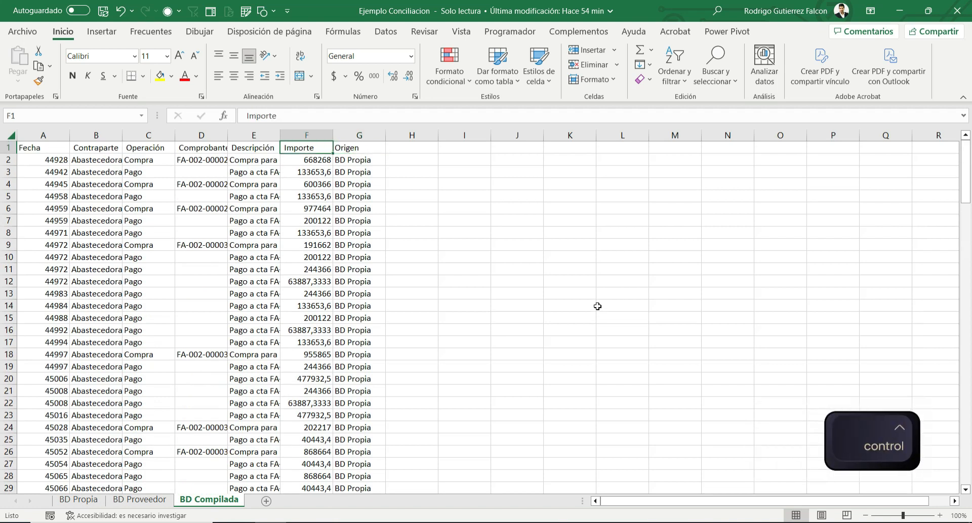
pyautogui.hotkey('ctrl', 't')
pyautogui.press('Return')
# Step: Format the whole Fecha column of the compiled table as Fecha corta
pyautogui.press('Left')
pyautogui.press('Down')
pyautogui.press('Down')
pyautogui.press('Down')
pyautogui.press('Down')
pyautogui.hotkey('ctrl', 'space')
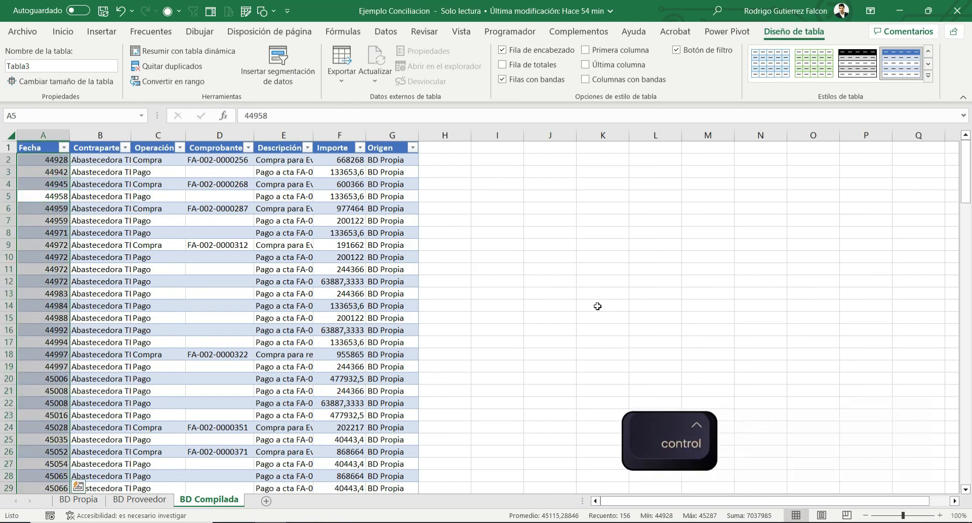
pyautogui.click(60, 32)
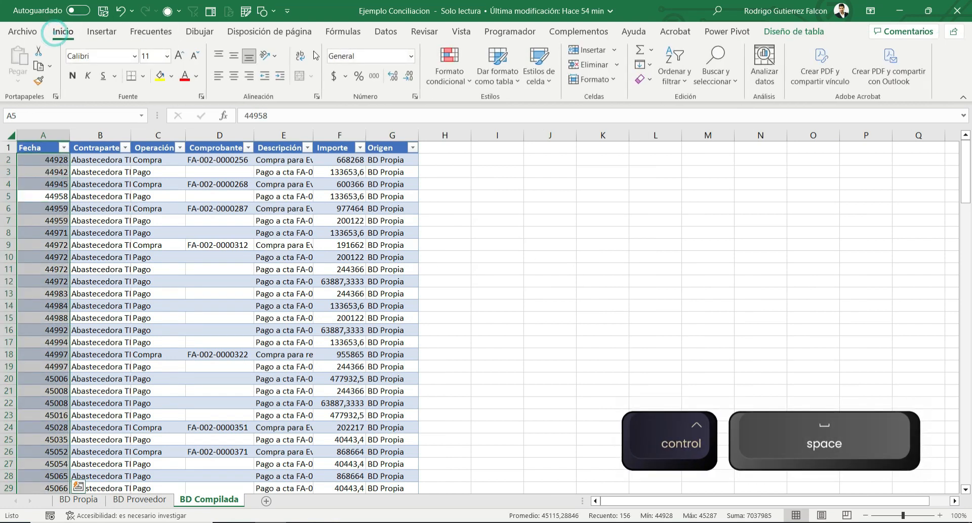
pyautogui.click(410, 57)
pyautogui.click(398, 205)
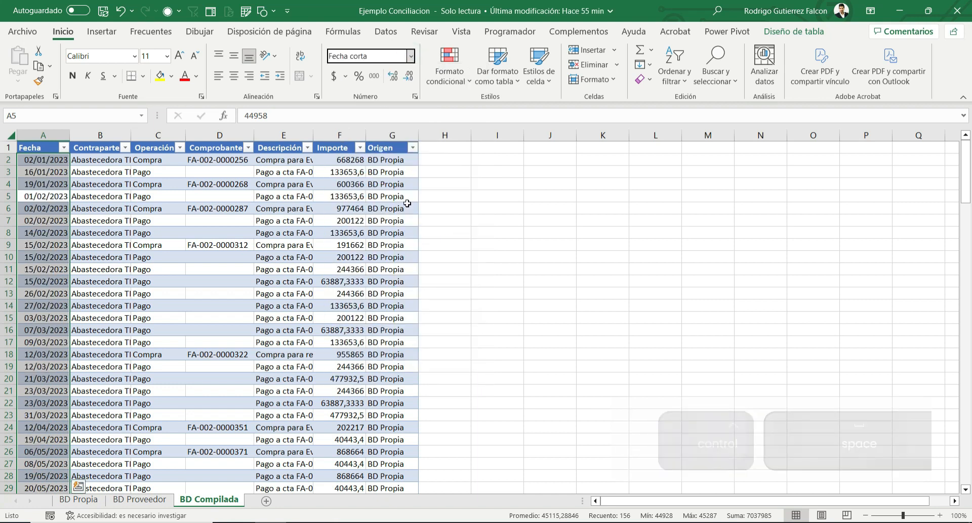
# Step: Apply the Contabilidad currency format to the whole Importe column of the compiled table
pyautogui.click(400, 207)
pyautogui.press('Left')
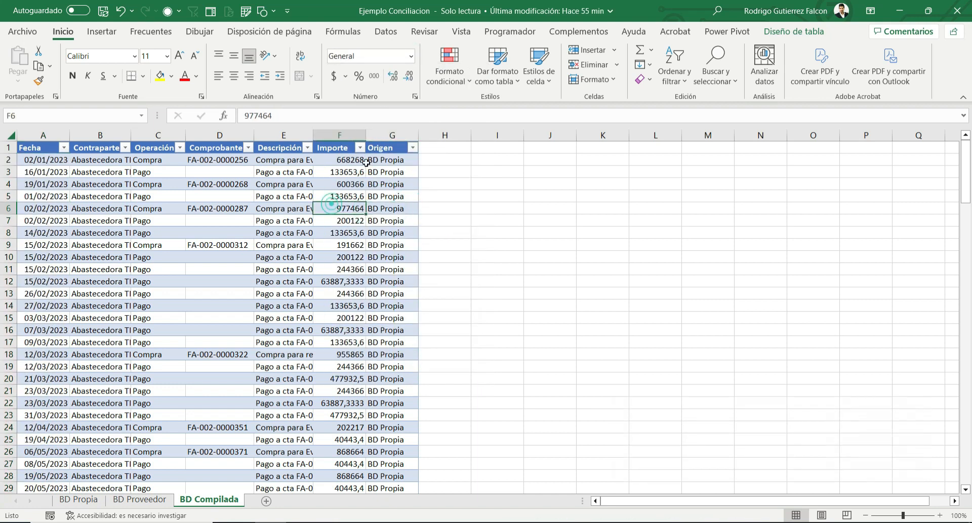
pyautogui.hotkey('ctrl', 'space')
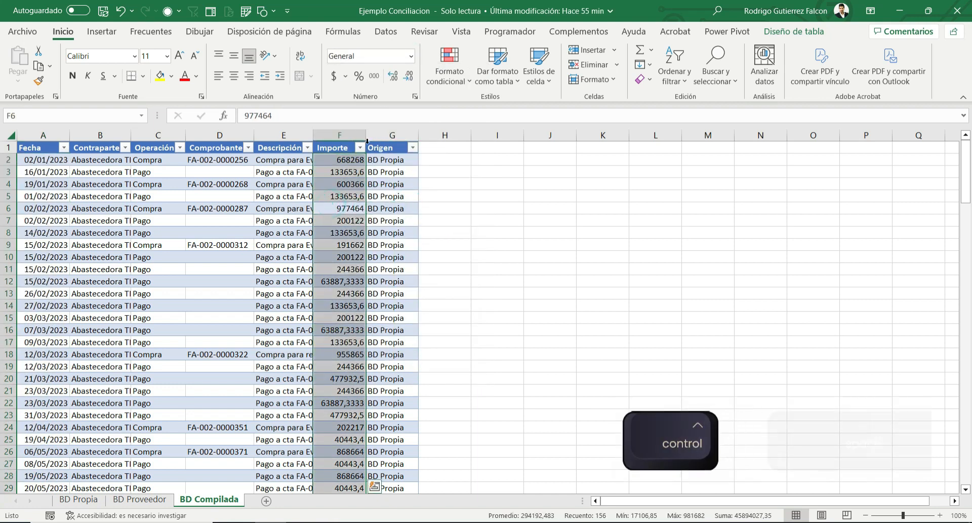
pyautogui.click(335, 77)
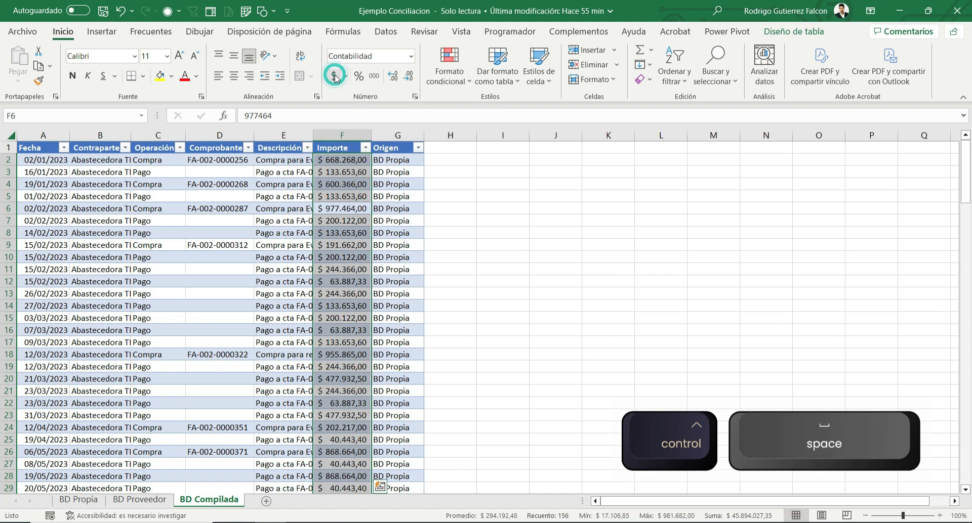
# Step: Autofit the width of the Descripción column to its contents
pyautogui.click(390, 161)
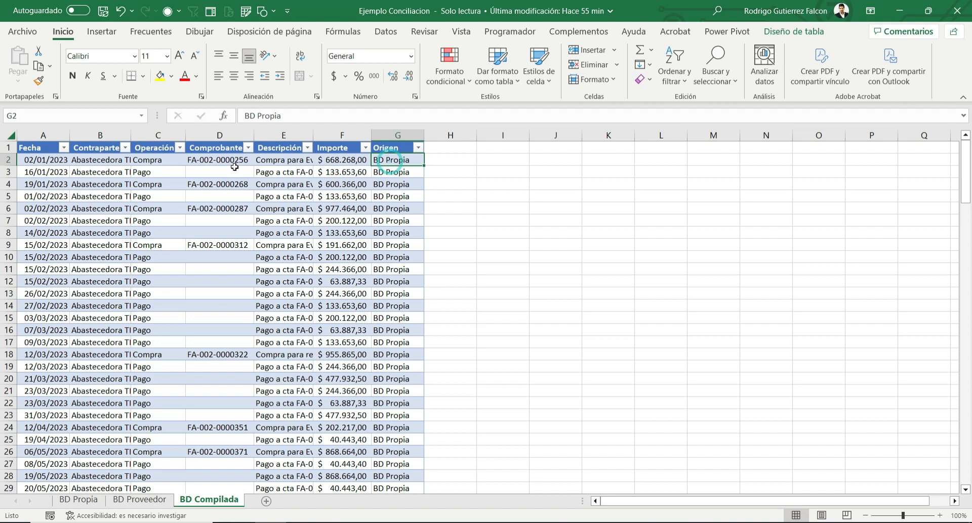
pyautogui.doubleClick(313, 135)
pyautogui.click(409, 161)
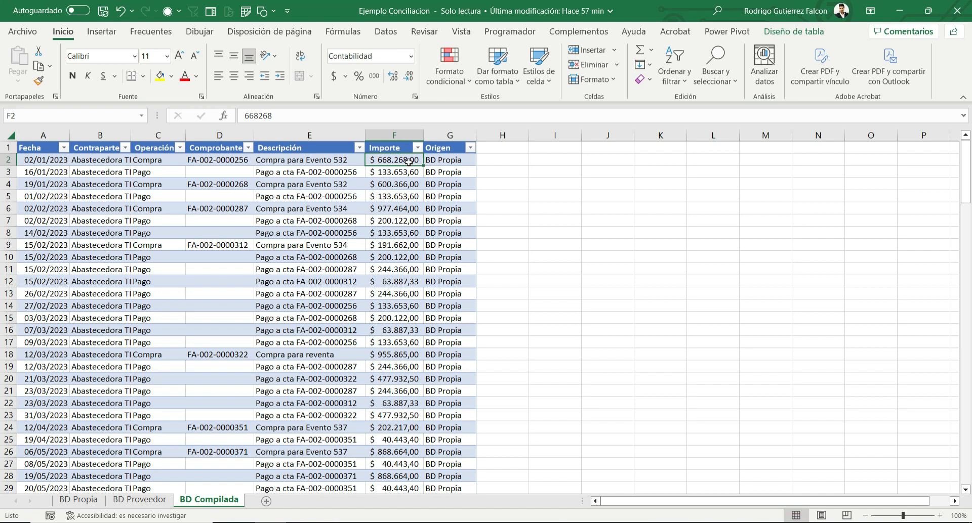
# Step: Sort the compiled table by Fecha from oldest to most recent
pyautogui.press('Up')
pyautogui.press('Left')
pyautogui.press('Left')
pyautogui.press('Left')
pyautogui.press('Left')
pyautogui.press('Left')
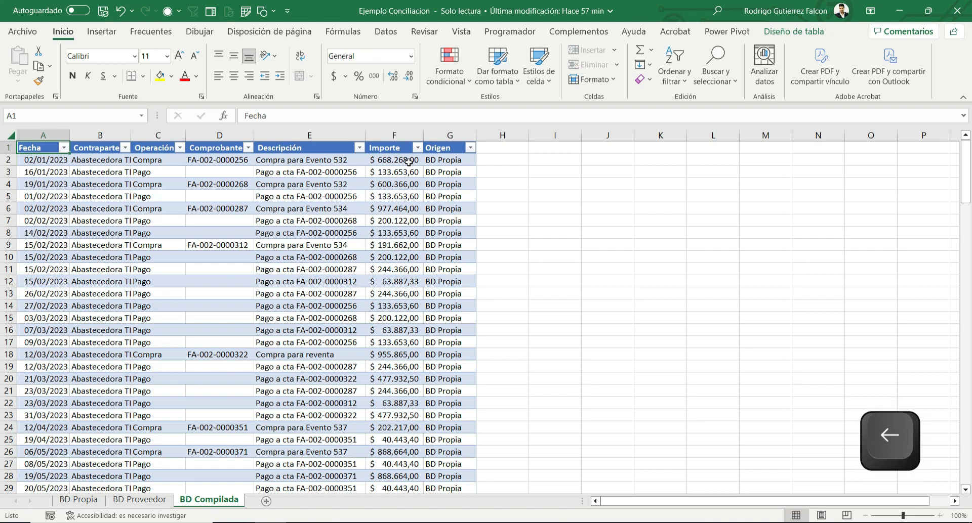
pyautogui.click(64, 150)
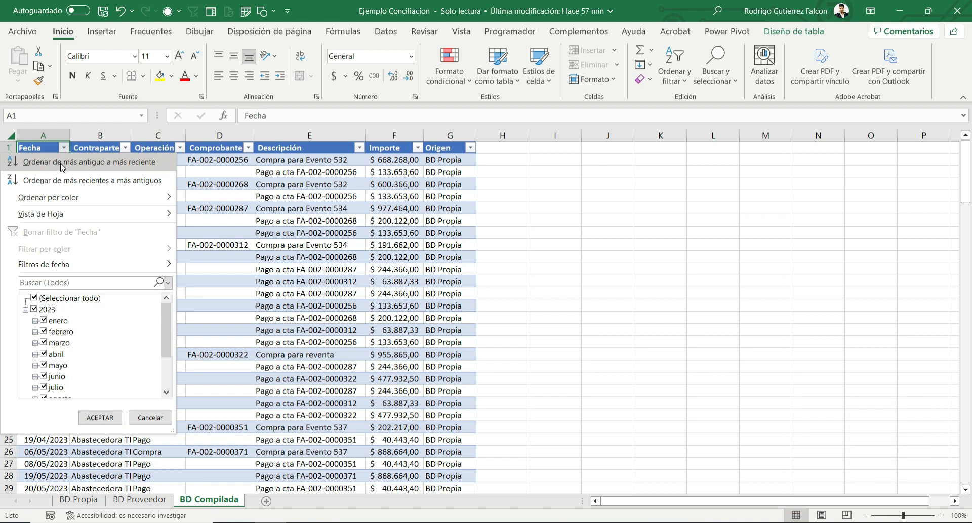
pyautogui.click(61, 167)
# Step: Highlight the two records dated 02/01/2023 and autofit the Contraparte column to its contents
pyautogui.click(38, 158)
pyautogui.moveTo(37, 158); pyautogui.dragTo(453, 175)
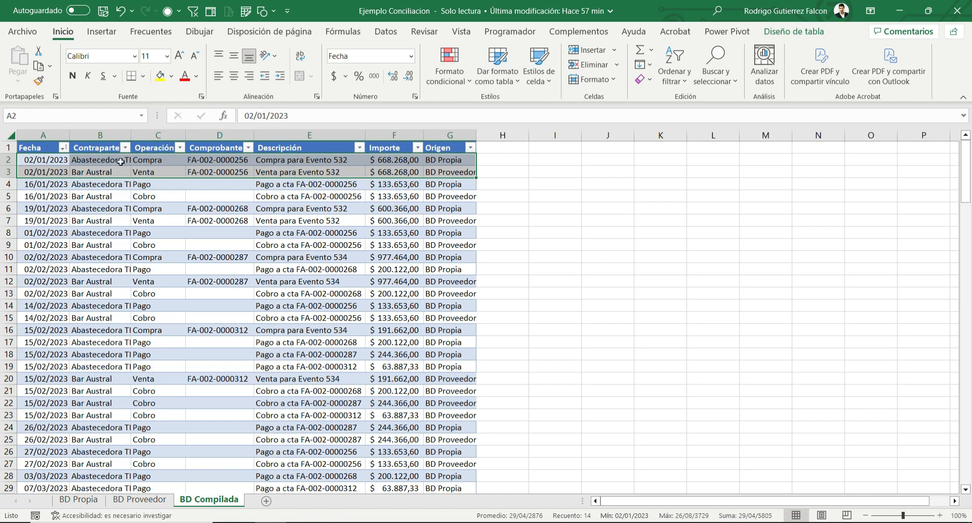
pyautogui.click(159, 160)
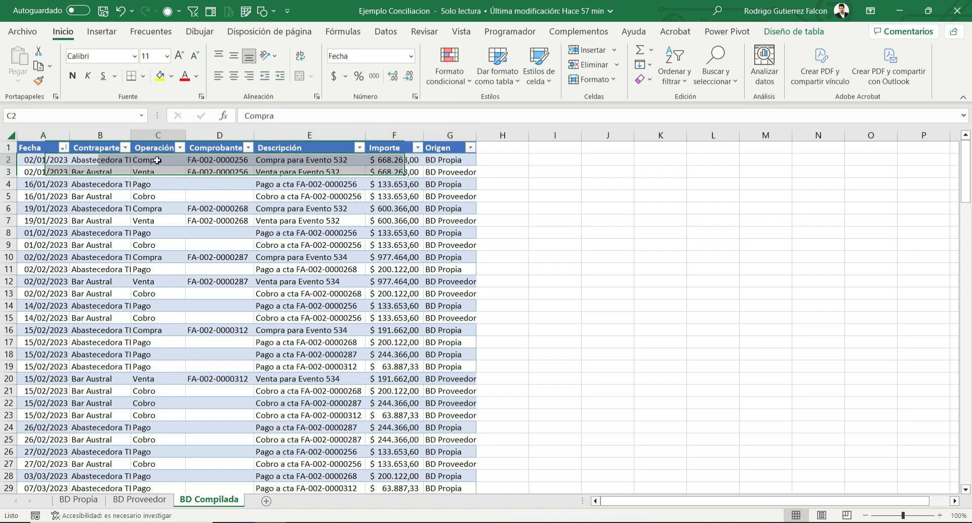
pyautogui.click(109, 162)
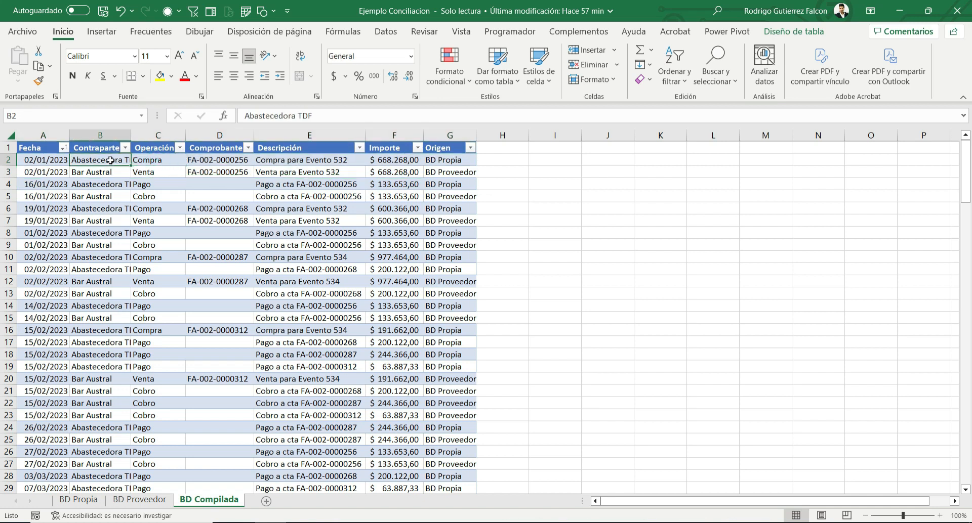
pyautogui.doubleClick(135, 135)
# Step: Compare the company and supplier records dated 02/01/2023, including their amounts, and examine the remaining record pairs down the table
pyautogui.click(384, 165)
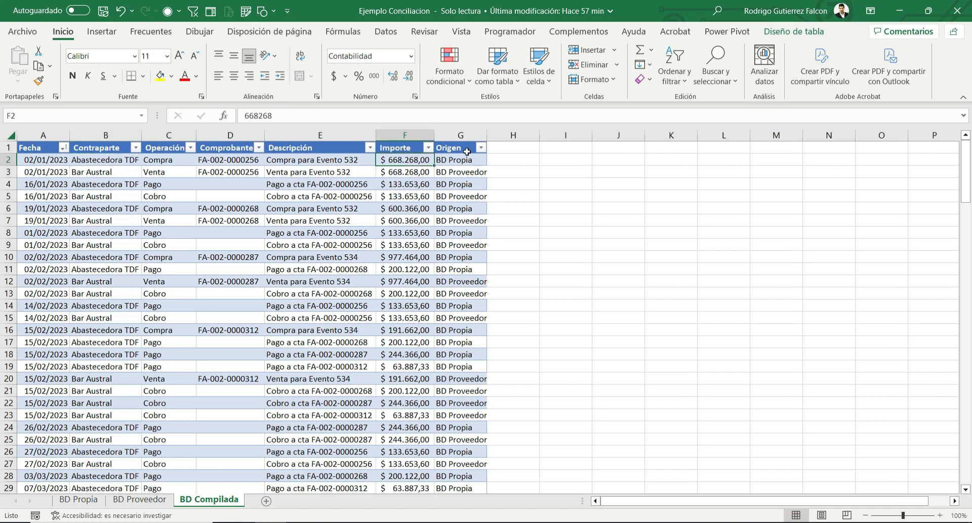
pyautogui.click(95, 174)
pyautogui.moveTo(458, 172); pyautogui.dragTo(108, 173)
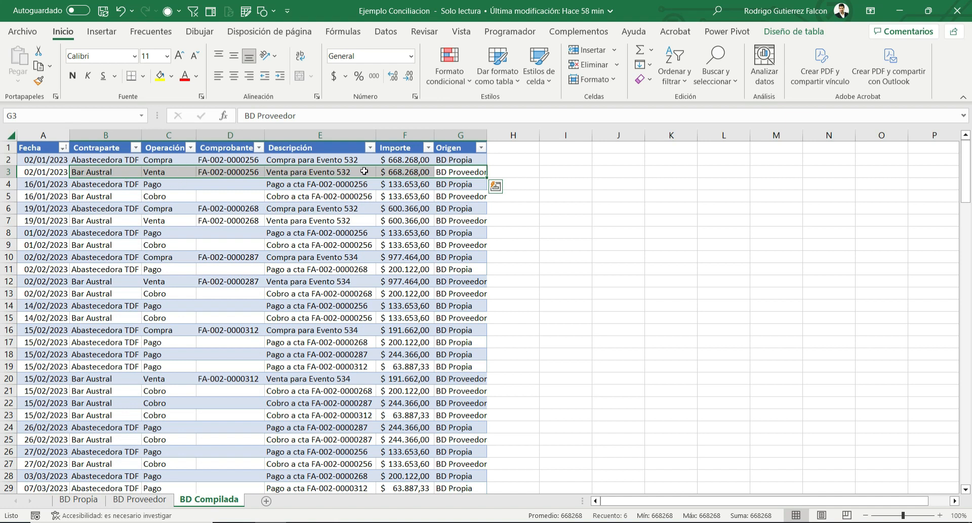
pyautogui.click(419, 173)
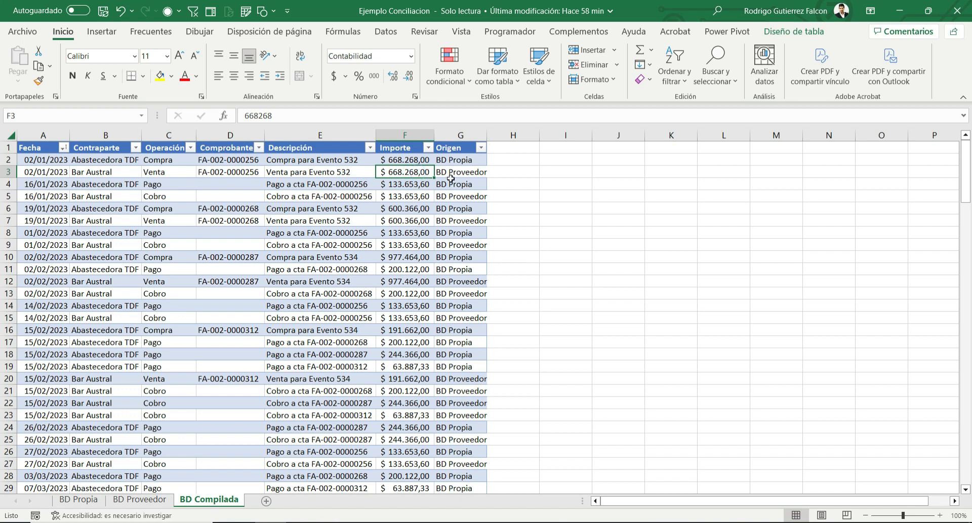
pyautogui.moveTo(413, 156); pyautogui.dragTo(410, 171)
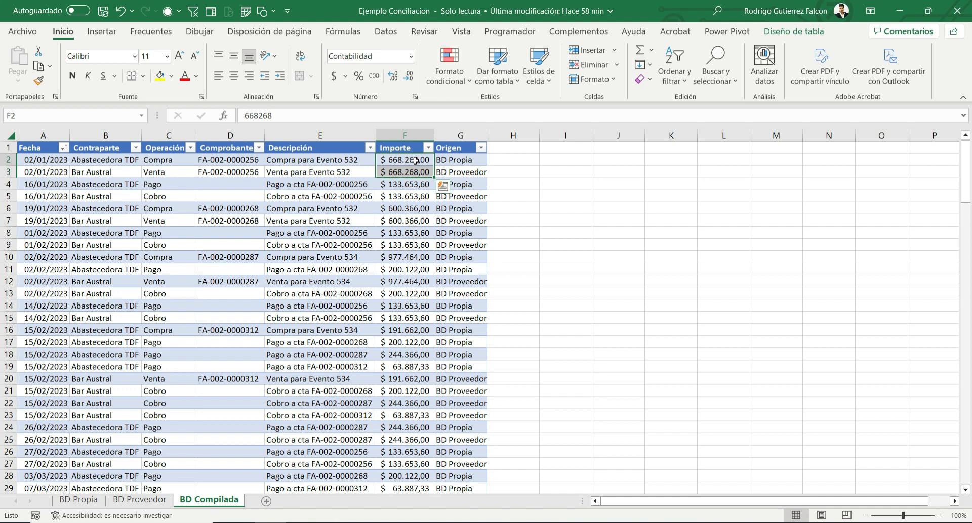
pyautogui.moveTo(417, 160); pyautogui.dragTo(412, 166)
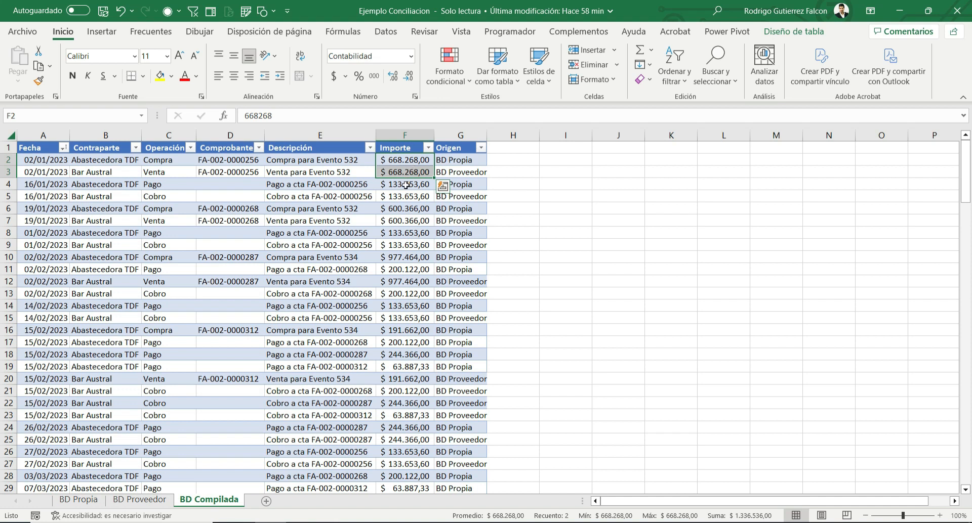
pyautogui.scroll(-20, 406, 184)
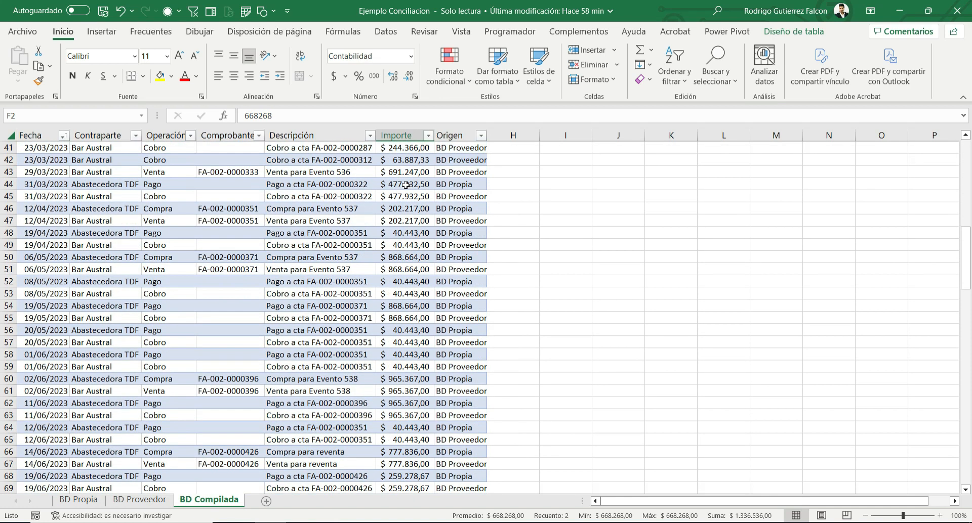
pyautogui.scroll(-20, 406, 185)
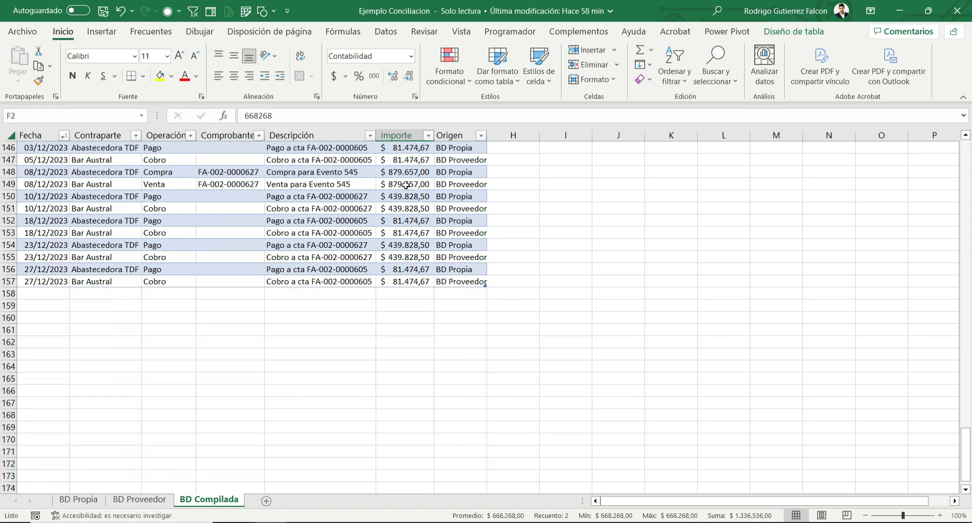
pyautogui.scroll(2, 406, 185)
pyautogui.scroll(20, 406, 185)
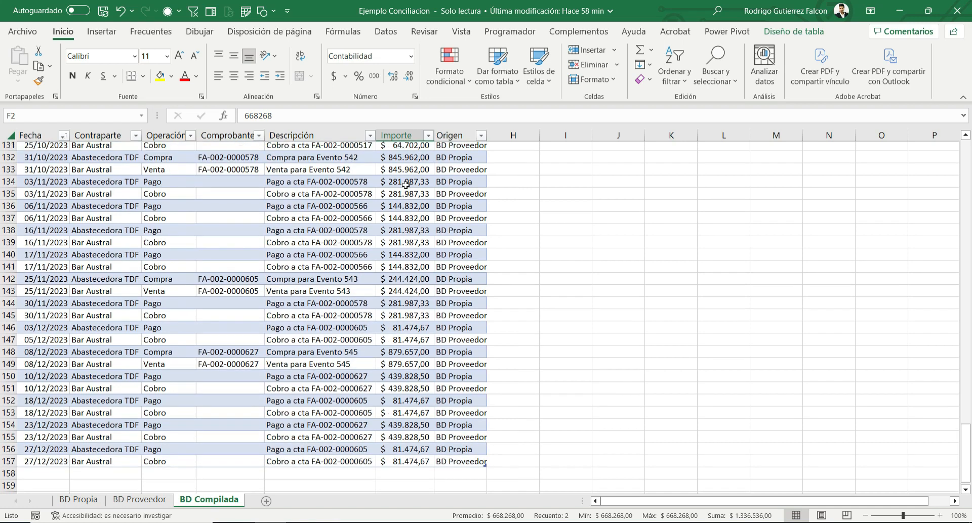
pyautogui.scroll(20, 406, 185)
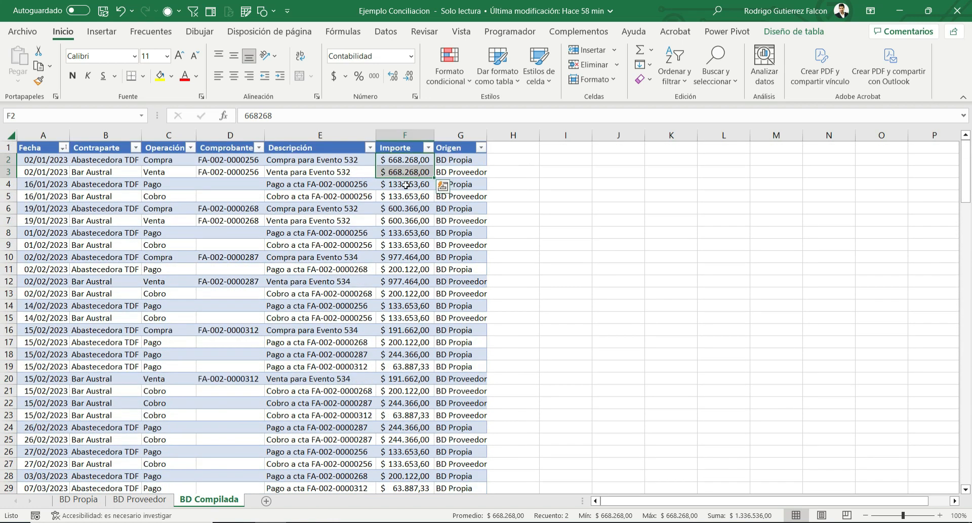
pyautogui.click(414, 161)
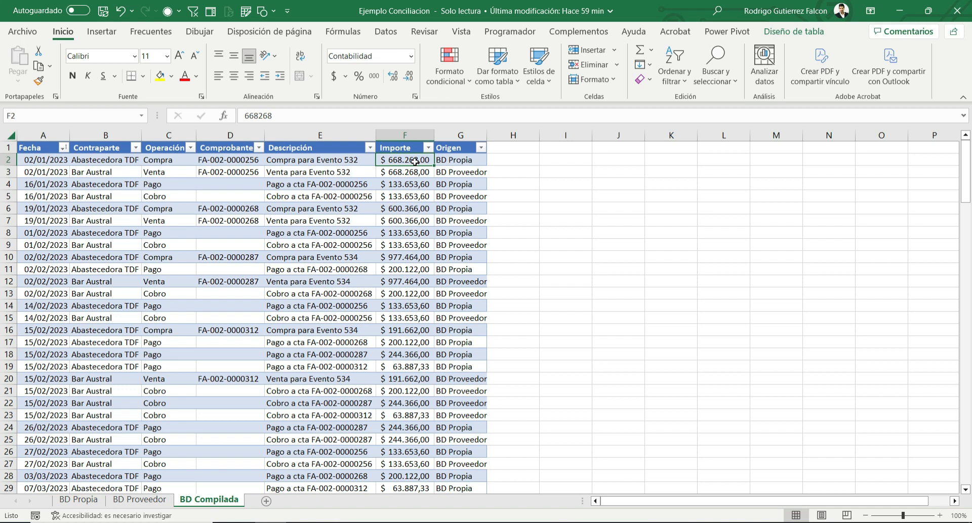
pyautogui.press('Left')
pyautogui.press('Left')
pyautogui.press('Left')
pyautogui.press('Left')
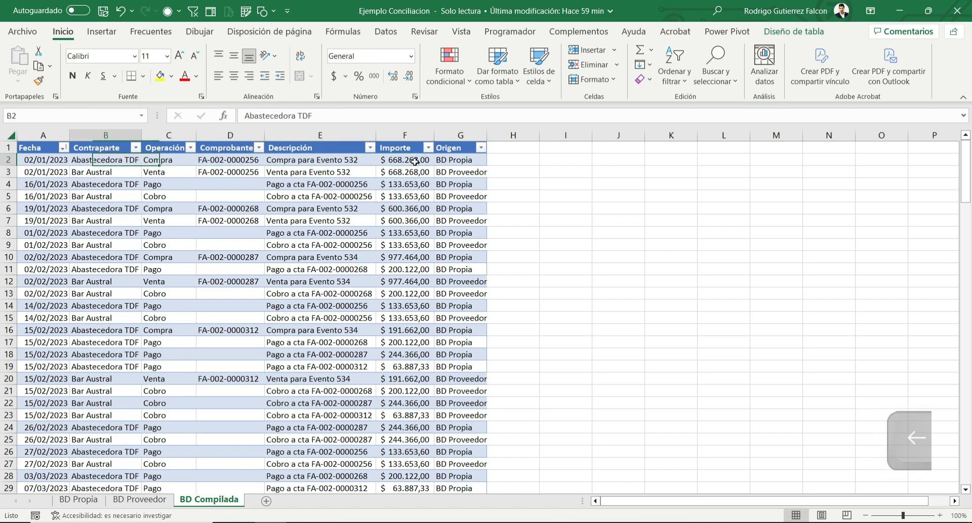
# Step: Compare the Importe values of the two records dated 02/01/2023 and check their sum
pyautogui.press('Right')
pyautogui.press('Right')
pyautogui.press('Right')
pyautogui.press('Right')
pyautogui.moveTo(415, 161); pyautogui.dragTo(415, 172)
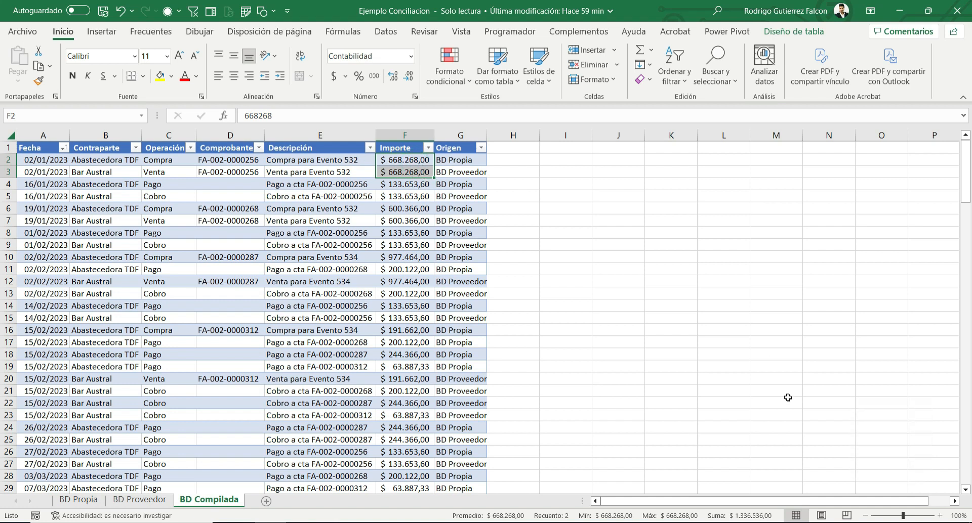
pyautogui.click(759, 516)
pyautogui.moveTo(403, 162); pyautogui.dragTo(401, 172)
pyautogui.moveTo(401, 172); pyautogui.dragTo(401, 171)
# Step: Add an Ajuste column after Origen, with 1 for the Compra and -1 for the Venta dated 02/01/2023
pyautogui.click(516, 146)
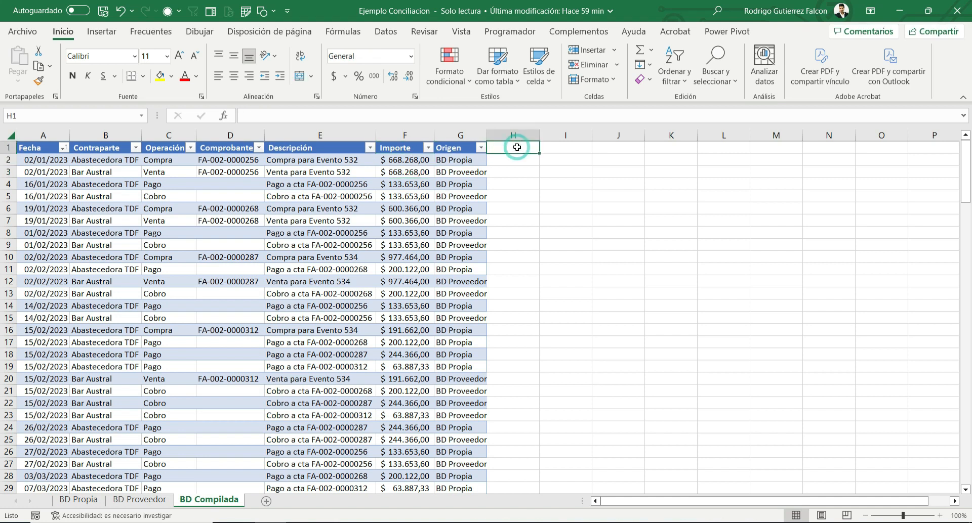
pyautogui.write('Ajuste')
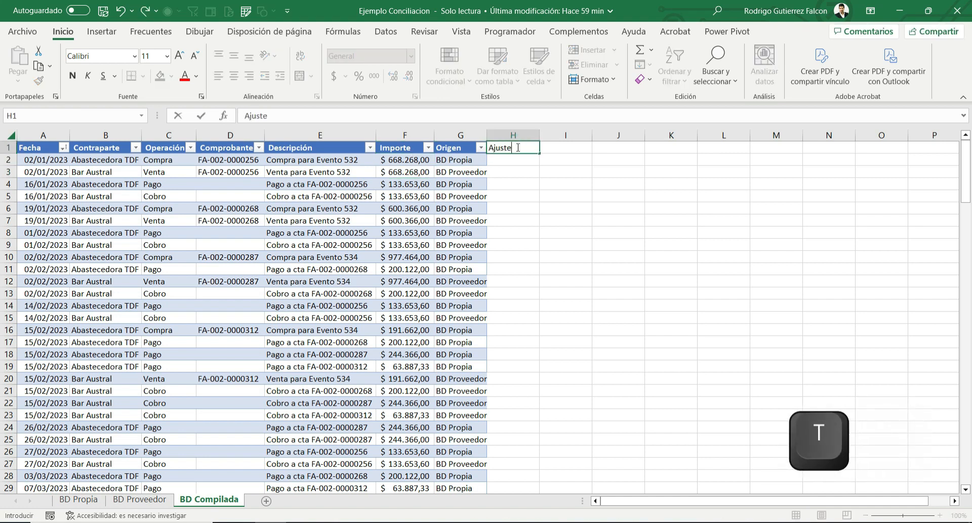
pyautogui.press('Return')
pyautogui.press('Escape')
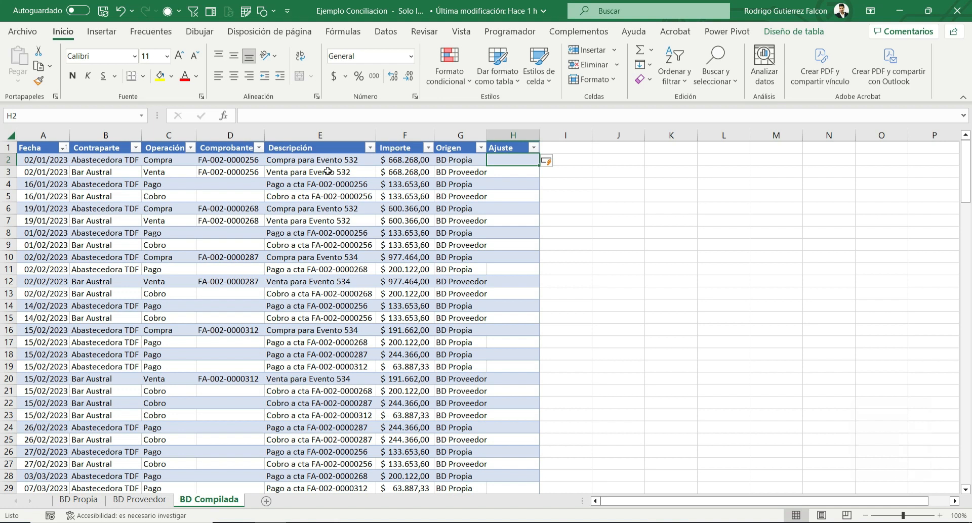
pyautogui.write('1')
pyautogui.press('Return')
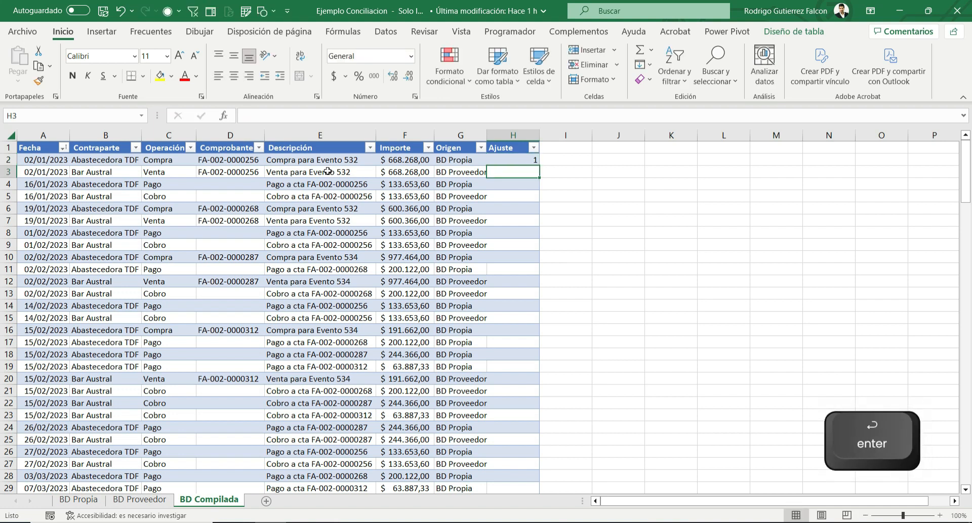
pyautogui.write('-1')
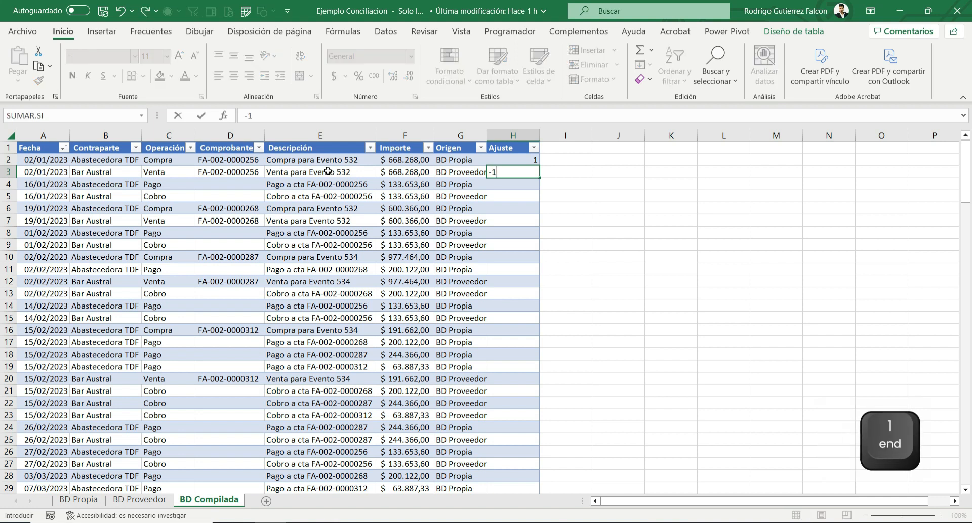
pyautogui.press('Return')
# Step: Enter an Ajuste of -1 for the Pago and 1 for the Cobro dated 16/01/2023
pyautogui.moveTo(166, 185); pyautogui.dragTo(515, 185)
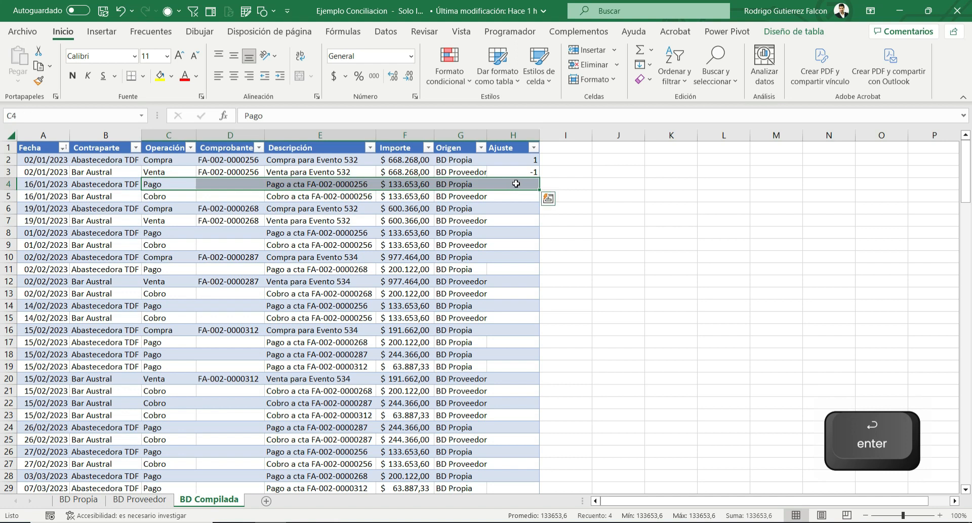
pyautogui.click(517, 184)
pyautogui.write('-1')
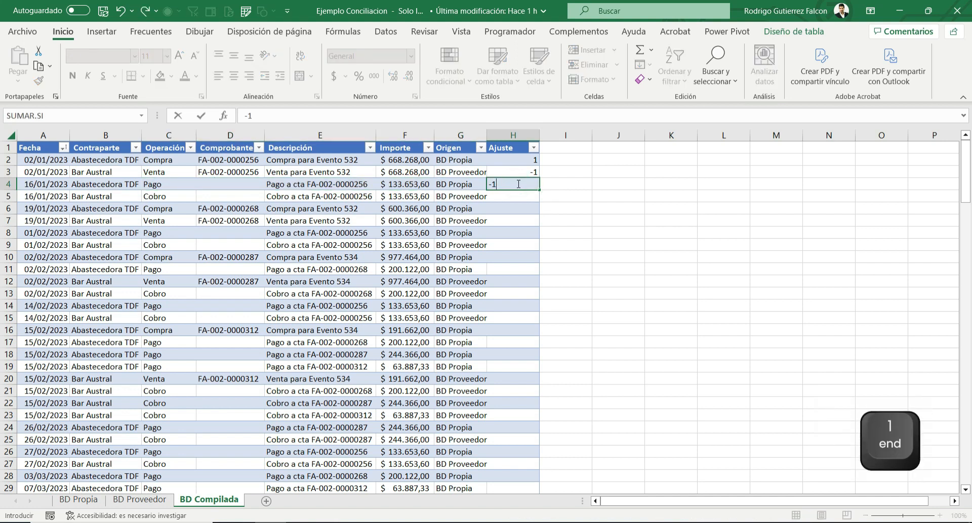
pyautogui.press('Return')
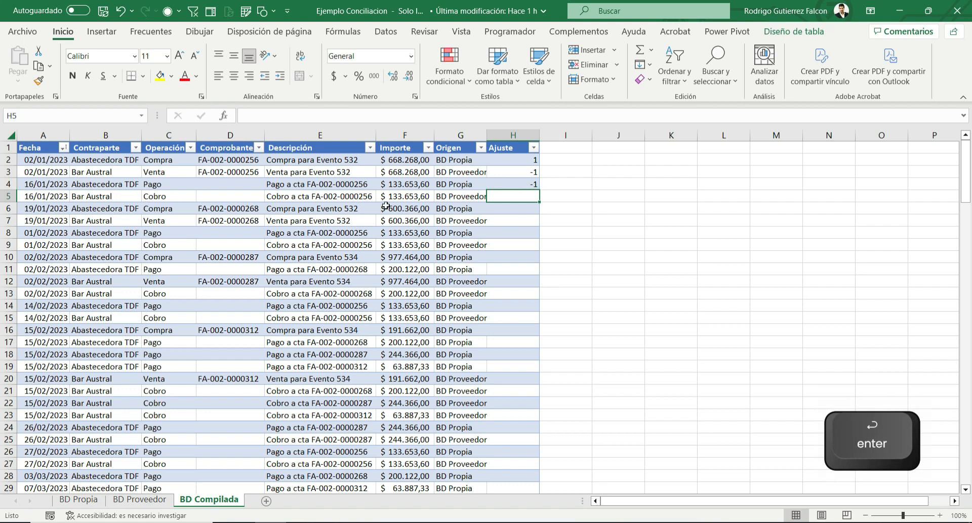
pyautogui.write('1')
pyautogui.press('Return')
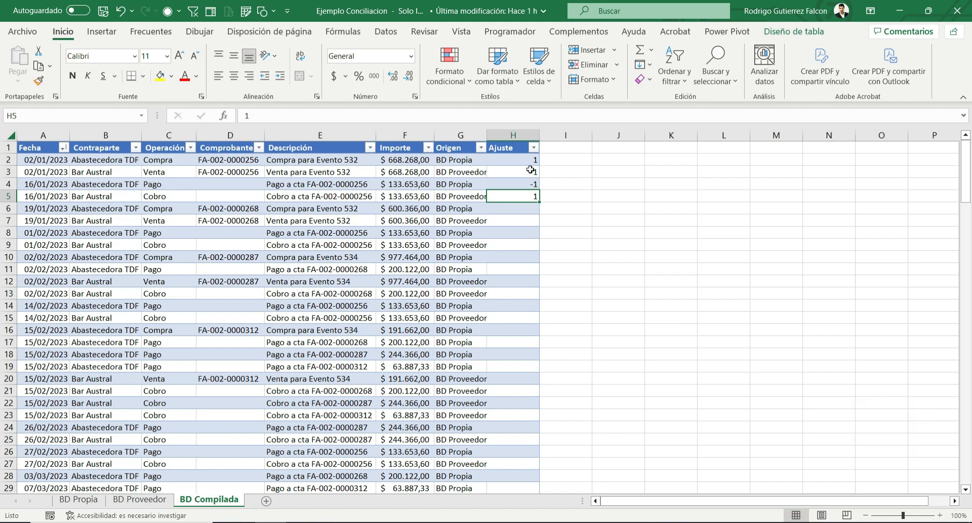
# Step: Add an Importe Ajustado column calculated as Importe multiplied by Ajuste for every record
pyautogui.click(557, 146)
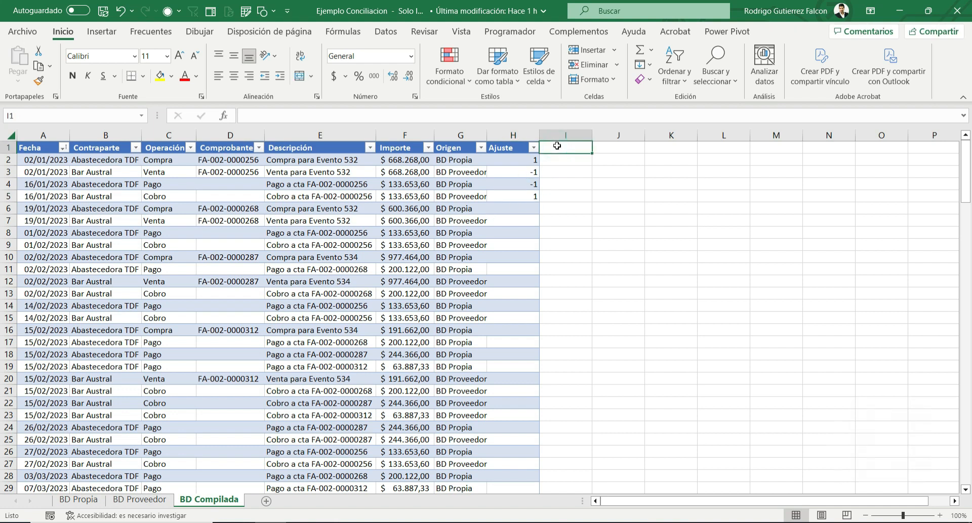
pyautogui.write('Importe ')
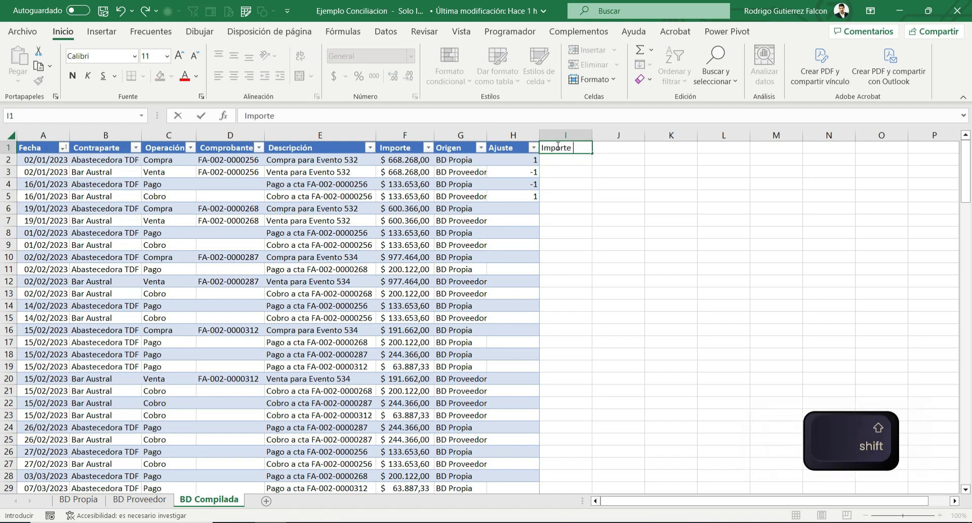
pyautogui.write('Ajustado')
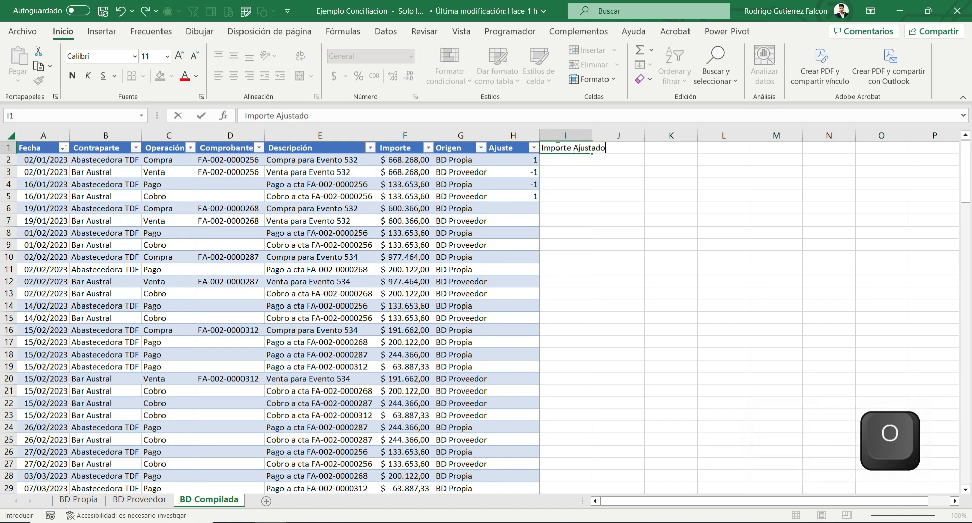
pyautogui.press('Return')
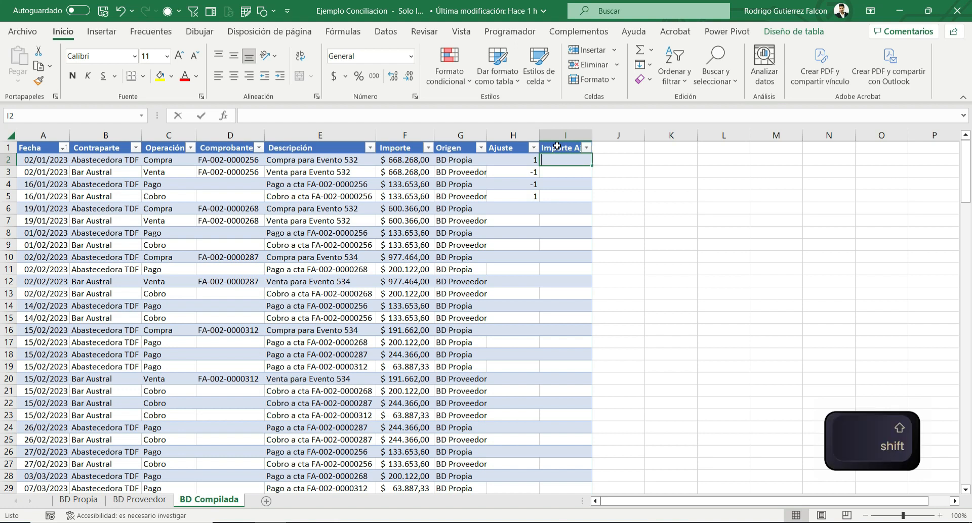
pyautogui.write('=')
pyautogui.click(396, 163)
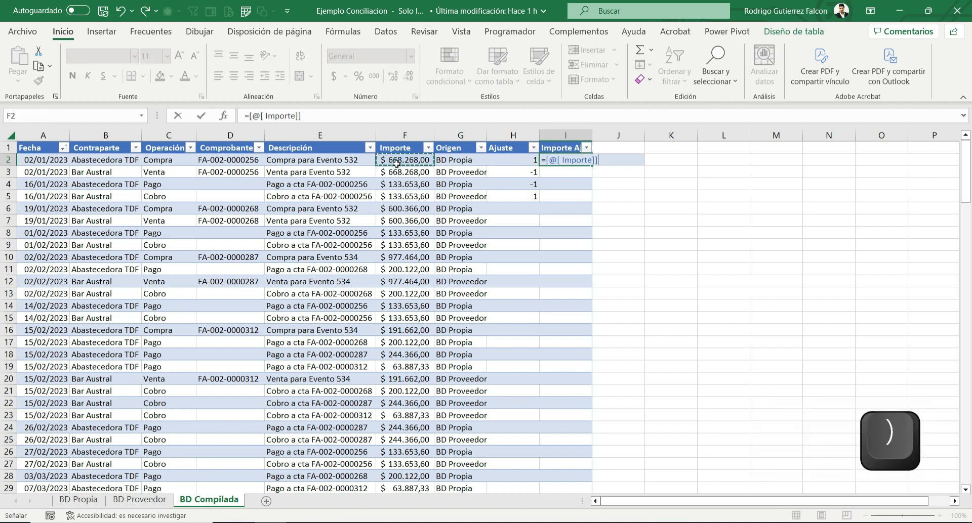
pyautogui.write('*')
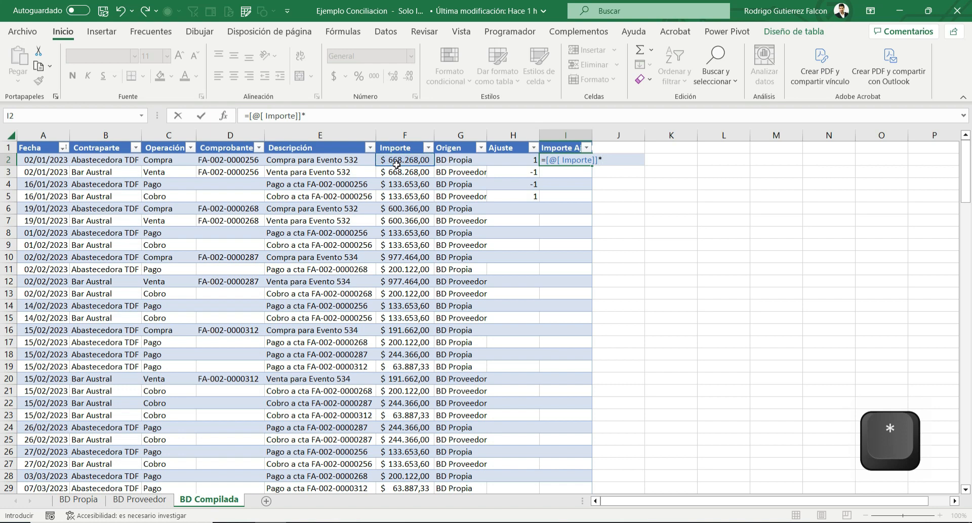
pyautogui.click(524, 160)
pyautogui.press('Return')
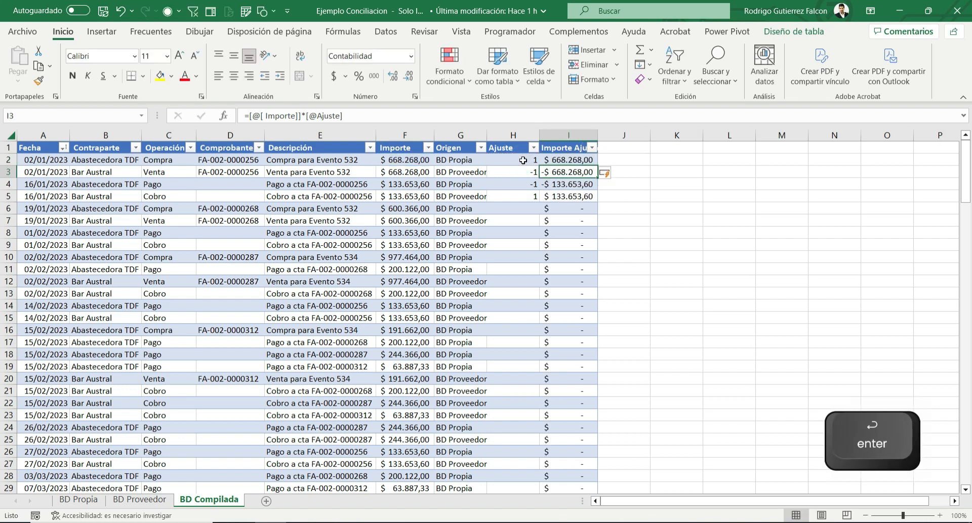
# Step: Check the formula and the sums of the Importe Ajustado values for the 02/01/2023 and 16/01/2023 record pairs
pyautogui.click(562, 159)
pyautogui.moveTo(562, 159)
pyautogui.mouseDown()
pyautogui.moveTo(147, 158)
pyautogui.moveTo(638, 167)
pyautogui.moveTo(556, 161)
pyautogui.mouseUp()
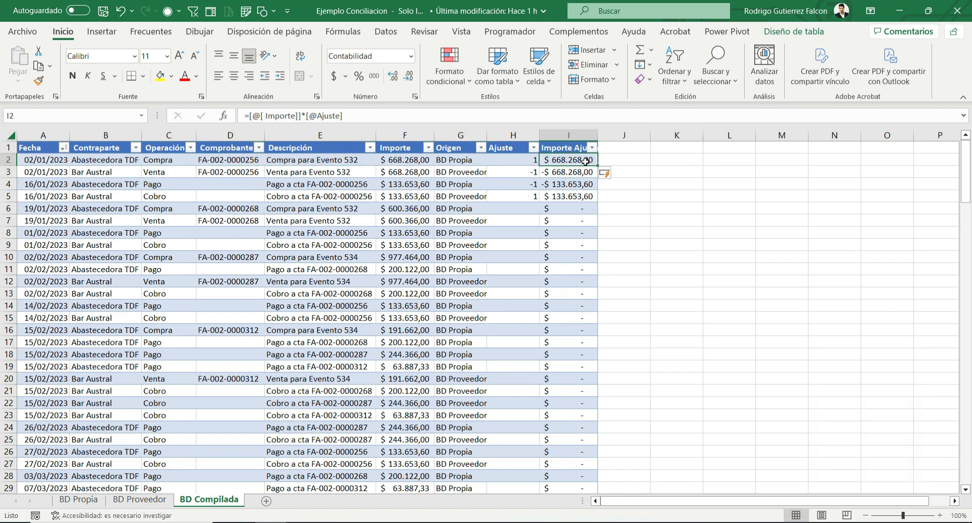
pyautogui.click(575, 173)
pyautogui.moveTo(577, 158); pyautogui.dragTo(575, 171)
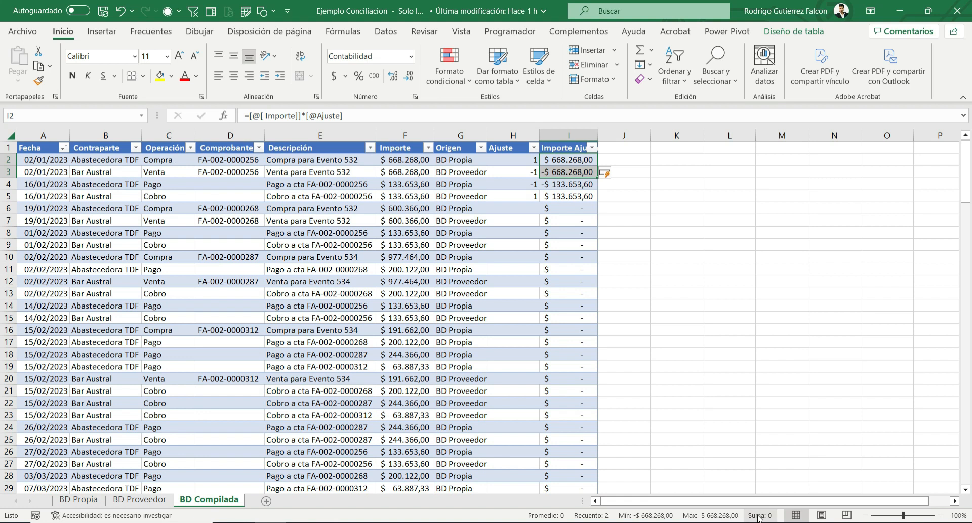
pyautogui.click(167, 186)
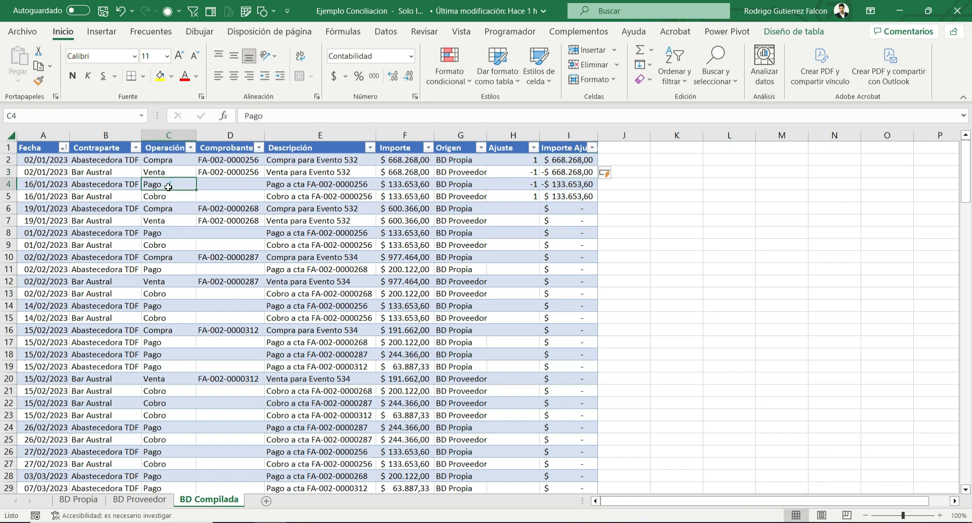
pyautogui.moveTo(167, 189); pyautogui.dragTo(167, 197)
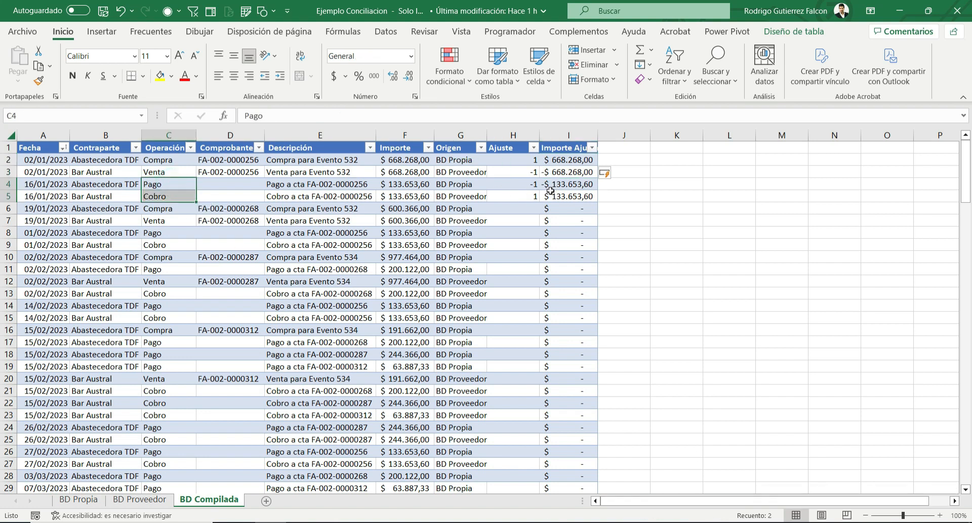
pyautogui.moveTo(557, 184); pyautogui.dragTo(567, 195)
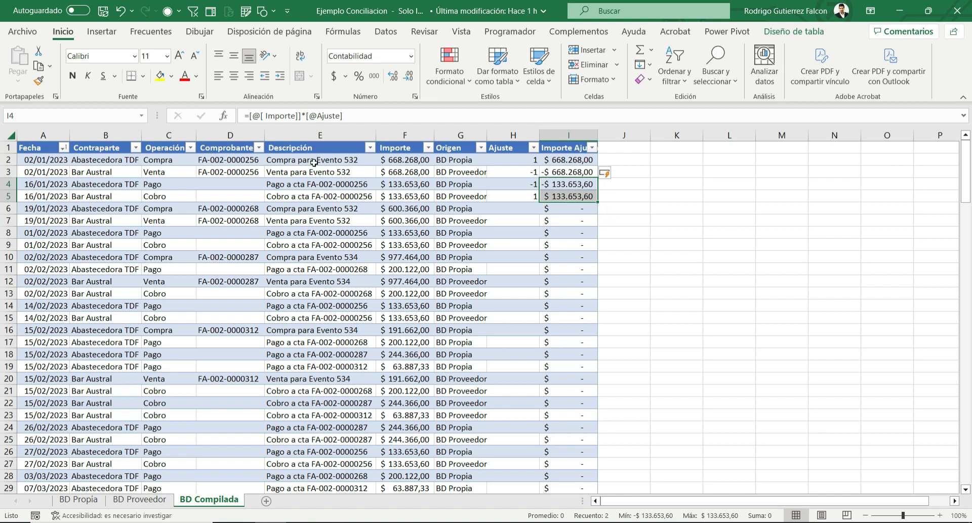
pyautogui.click(501, 161)
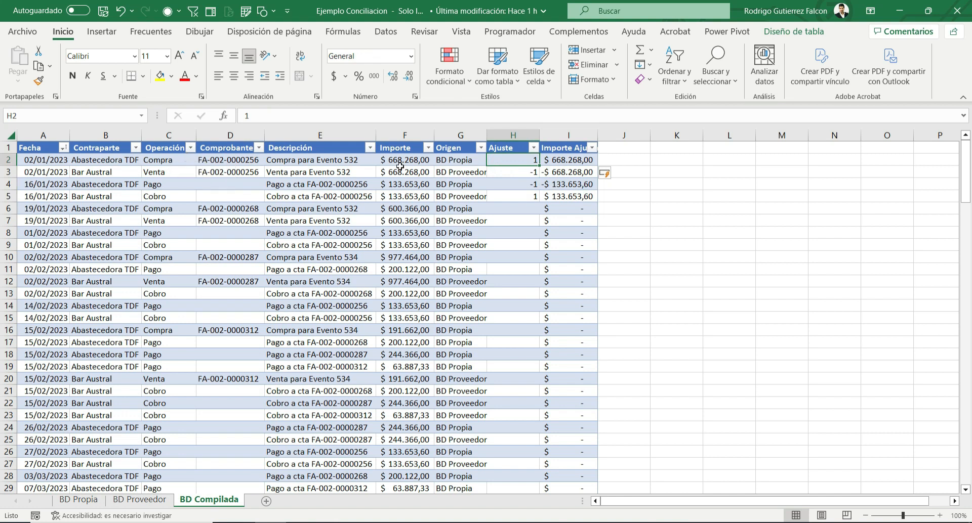
# Step: Filter the Operación column to show only Cobro and Compra records
pyautogui.click(170, 160)
pyautogui.click(173, 200)
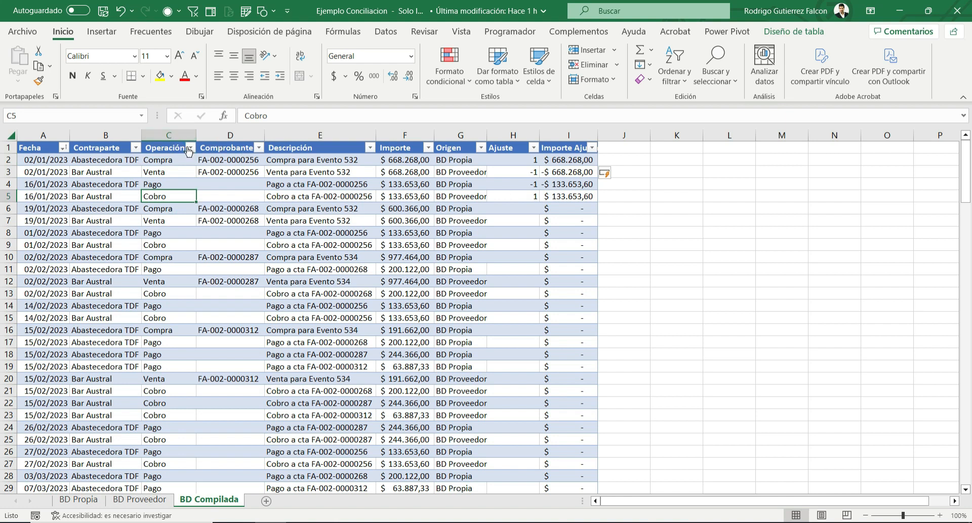
pyautogui.click(190, 147)
pyautogui.click(58, 298)
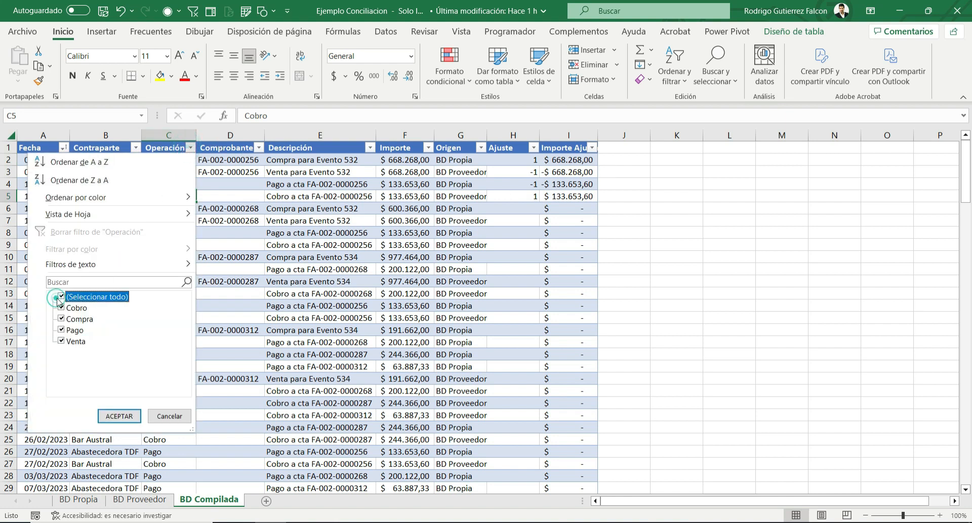
pyautogui.click(61, 308)
pyautogui.click(61, 319)
pyautogui.click(116, 425)
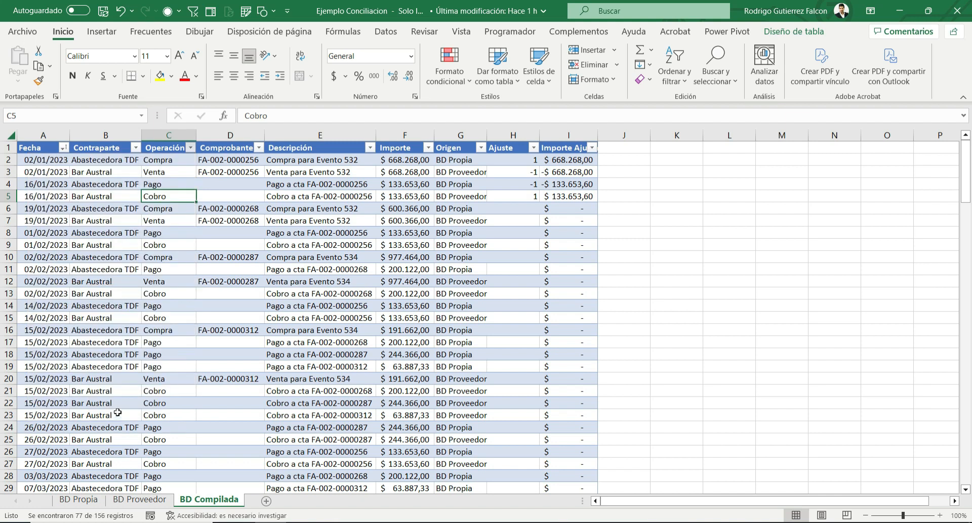
# Step: Fill the Ajuste column with 1 for all filtered Cobro and Compra records
pyautogui.click(510, 160)
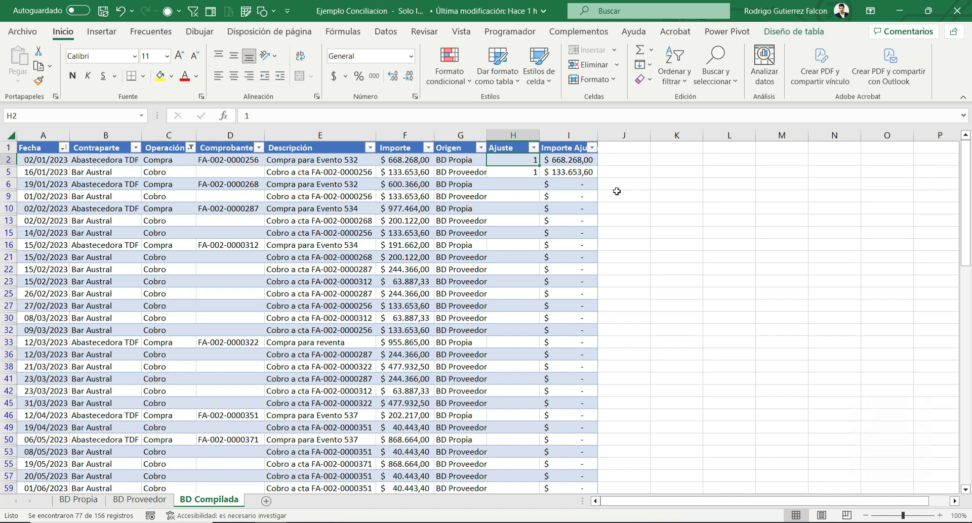
pyautogui.hotkey('ctrl', 'space')
pyautogui.write('1')
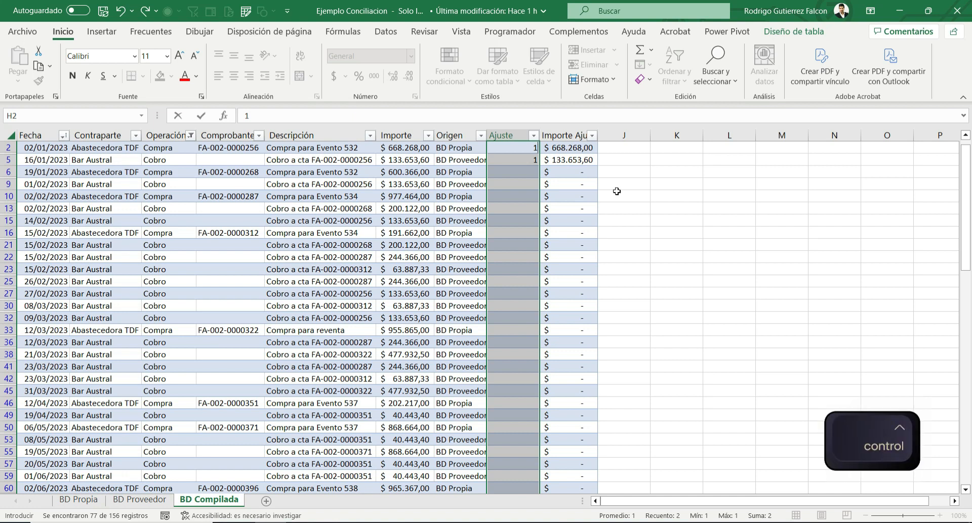
pyautogui.hotkey('ctrl', 'Return')
pyautogui.scroll(1, 616, 192)
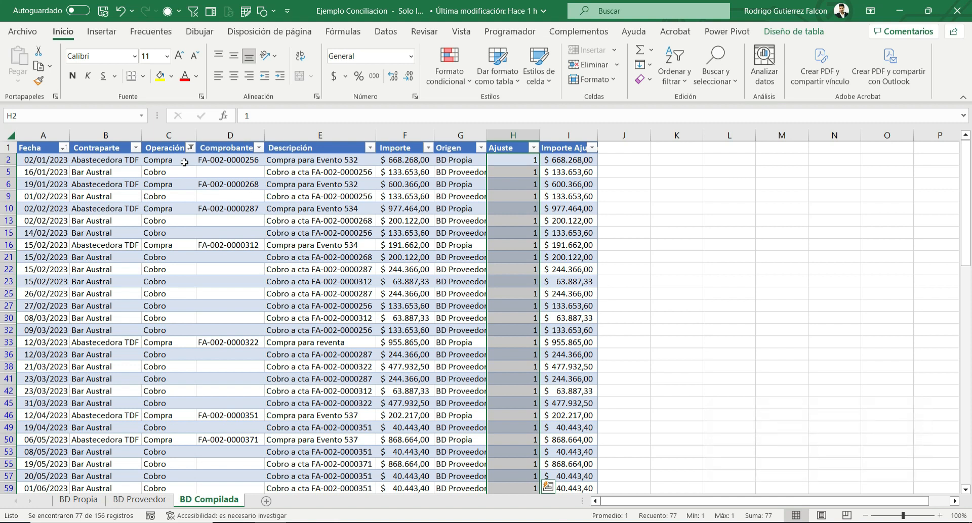
# Step: Change the Operación filter to show only Pago and Venta records
pyautogui.click(190, 148)
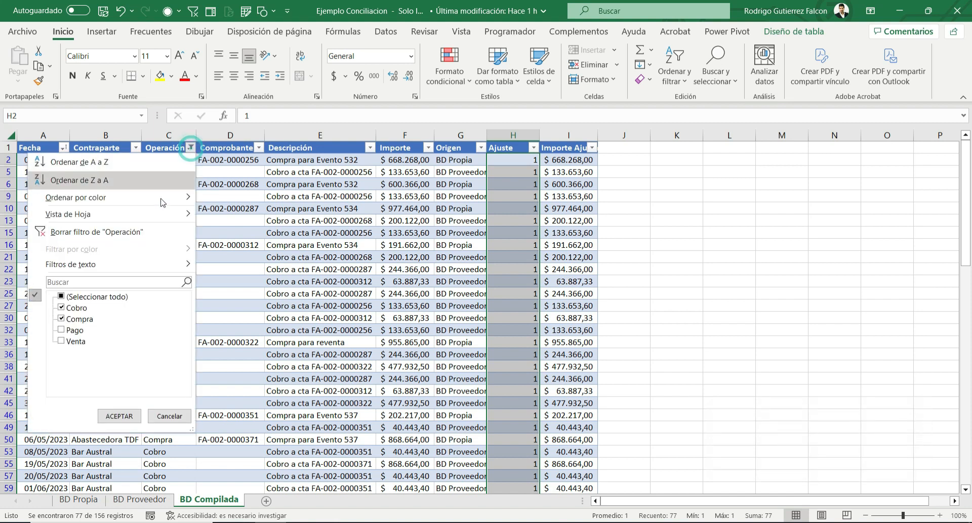
pyautogui.click(72, 309)
pyautogui.click(70, 320)
pyautogui.click(69, 331)
pyautogui.click(69, 344)
pyautogui.click(119, 417)
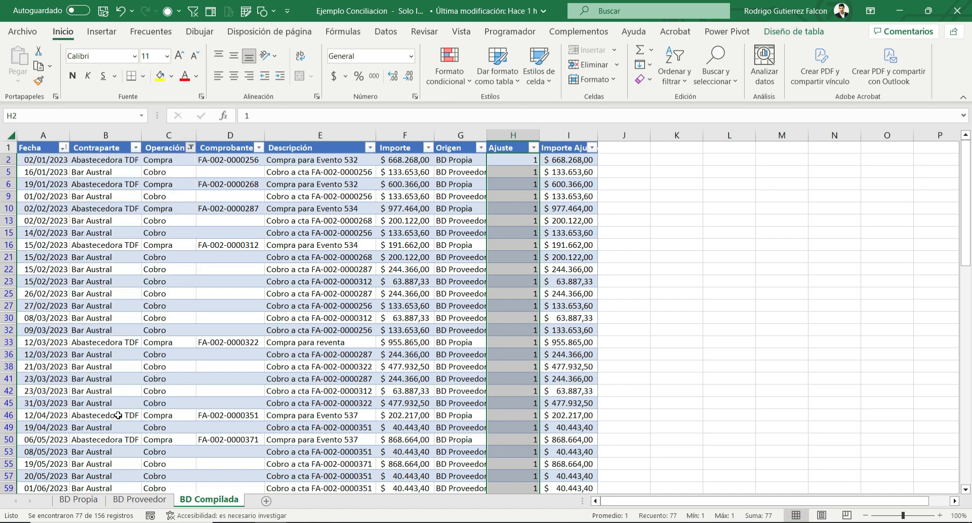
# Step: Fill the Ajuste column with -1 for all filtered Pago and Venta records
pyautogui.click(513, 160)
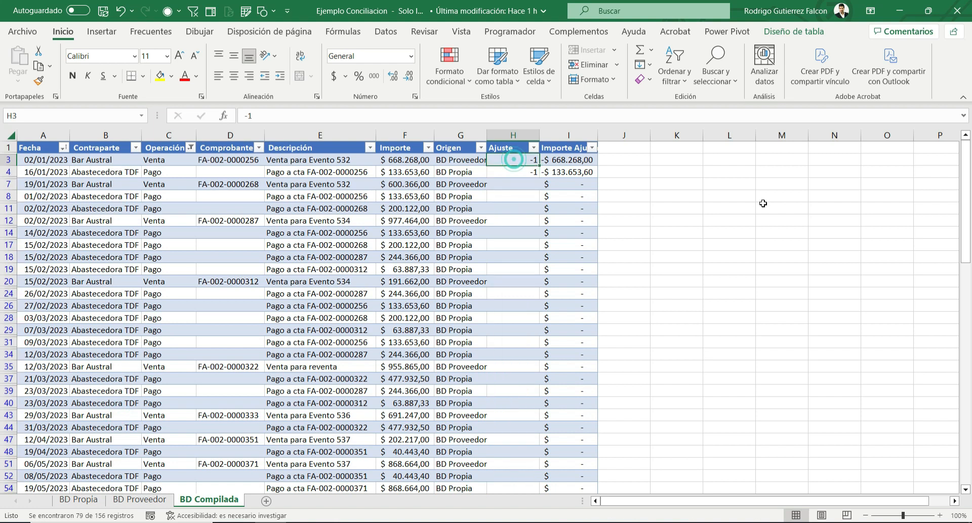
pyautogui.hotkey('ctrl', 'space')
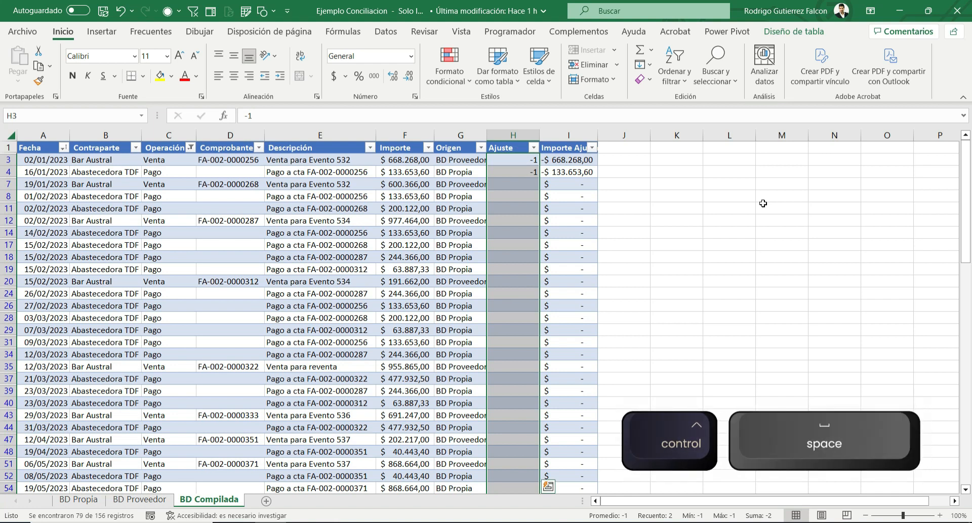
pyautogui.write('-1')
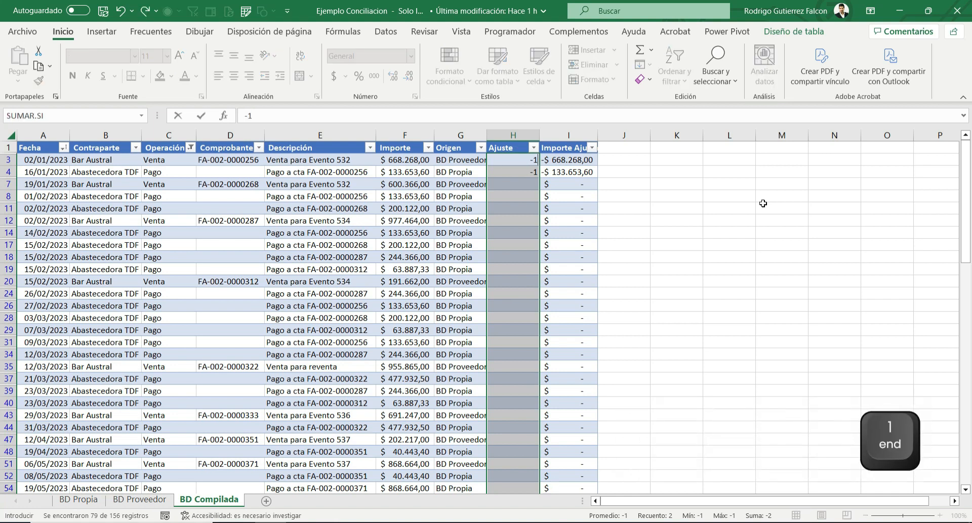
pyautogui.hotkey('ctrl', 'Return')
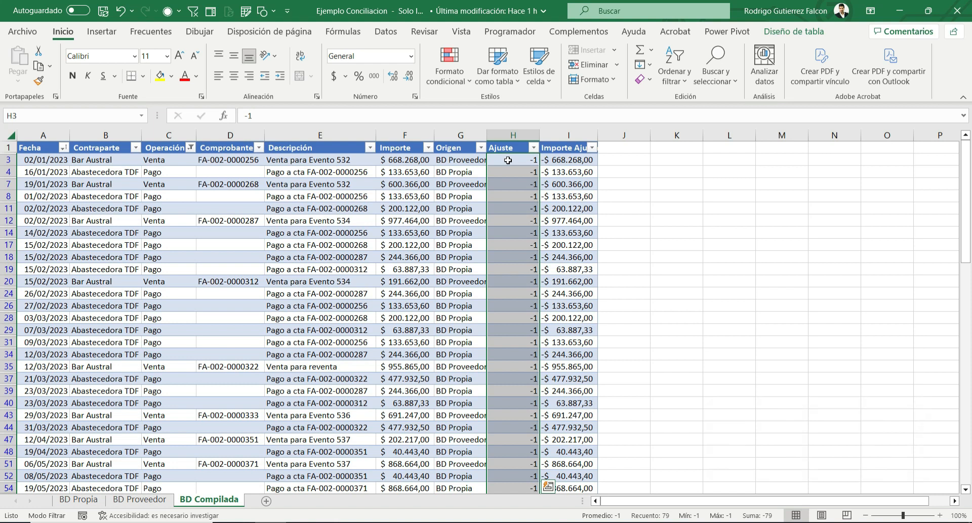
# Step: Clear the Operación filter so that all records of the table are shown
pyautogui.click(508, 160)
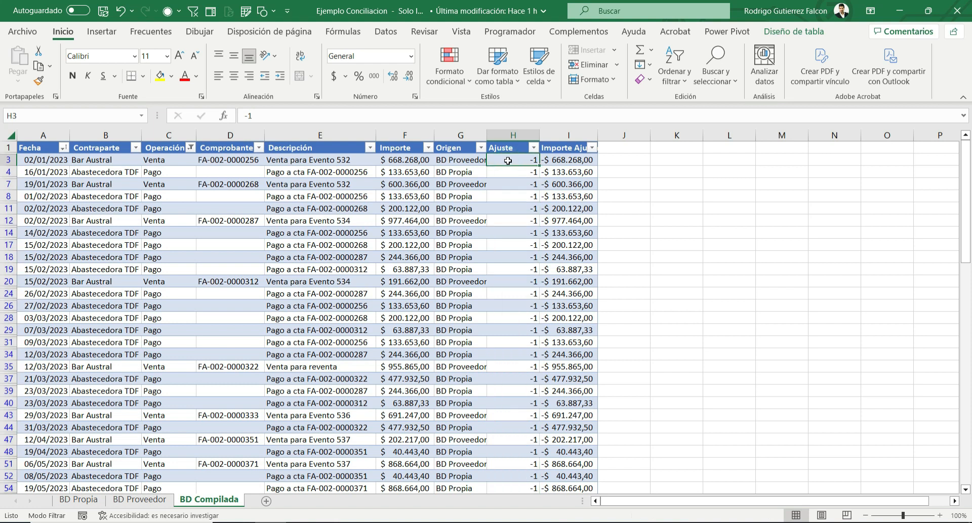
pyautogui.click(191, 147)
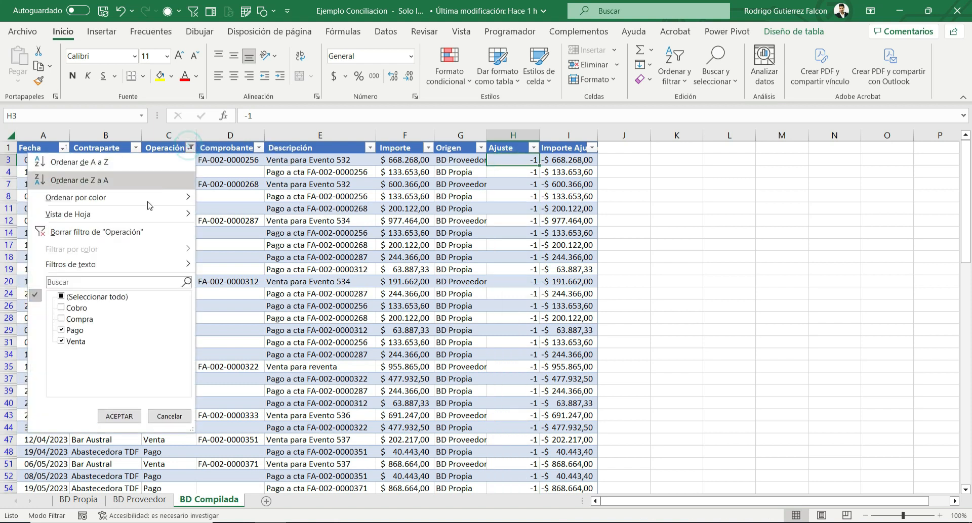
pyautogui.click(142, 234)
pyautogui.click(519, 158)
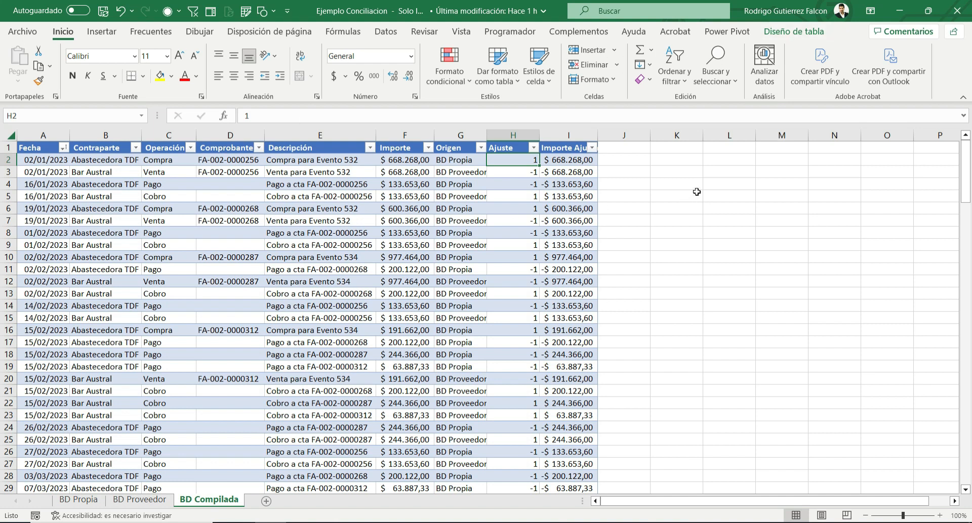
pyautogui.click(740, 171)
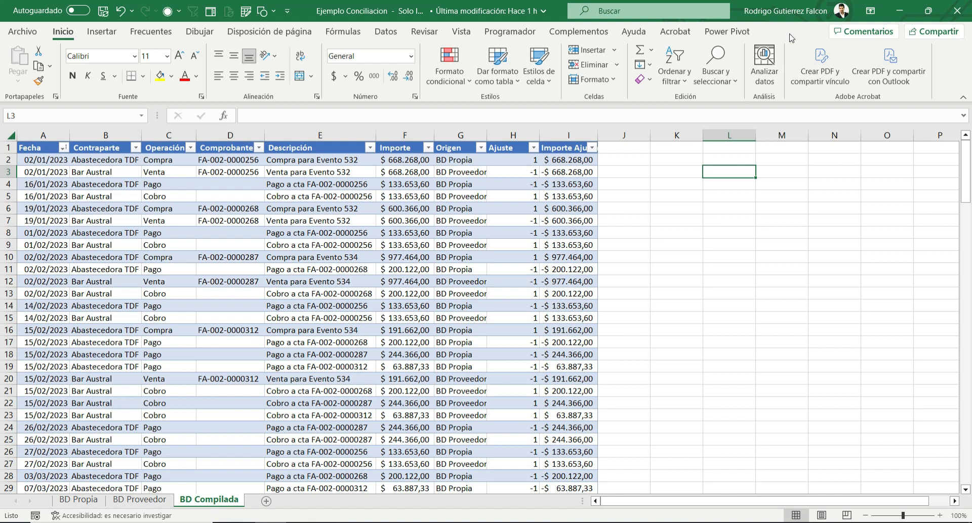
# Step: Summarize the compiled table (Tabla3) with a pivot table placed on a new worksheet
pyautogui.click(329, 192)
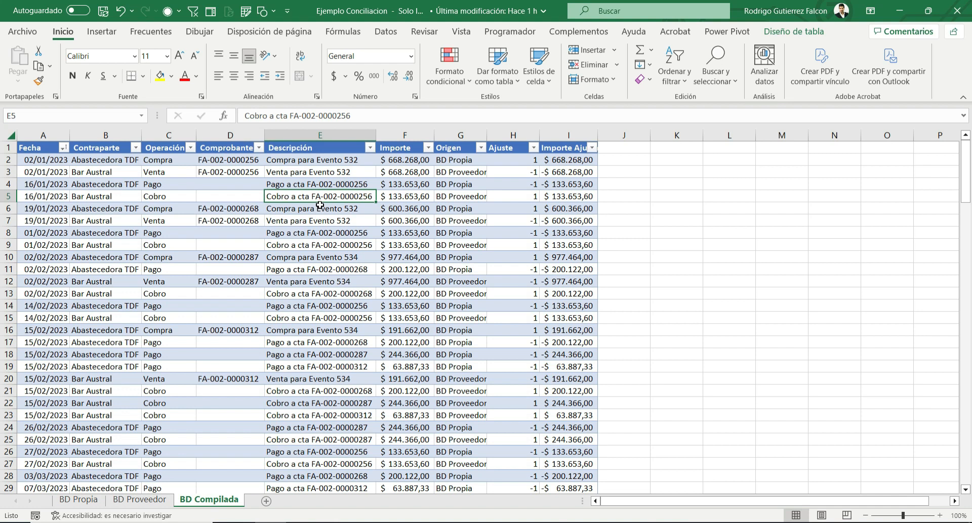
pyautogui.click(819, 32)
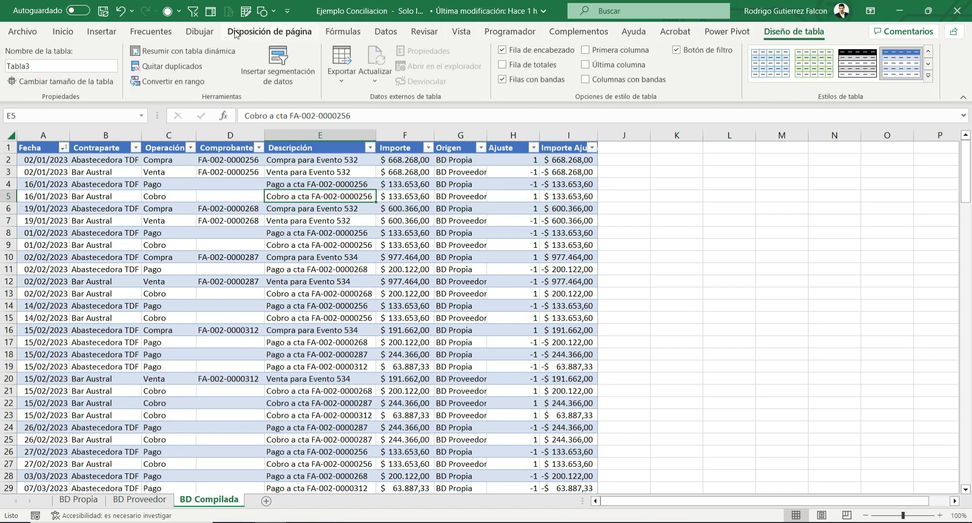
pyautogui.click(165, 51)
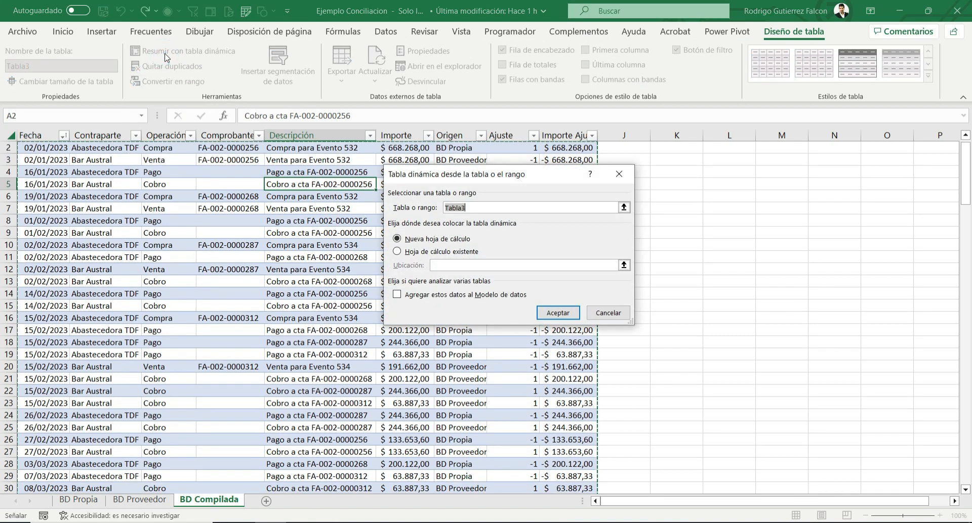
pyautogui.click(552, 308)
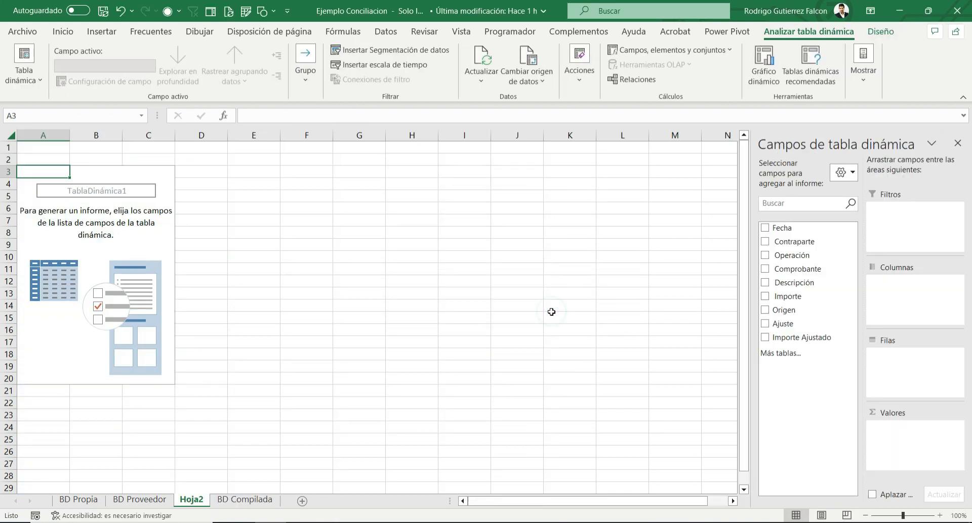
# Step: Move the new pivot table sheet after BD Compilada and rename it Reporte
pyautogui.moveTo(179, 504); pyautogui.dragTo(303, 504)
pyautogui.doubleClick(270, 501)
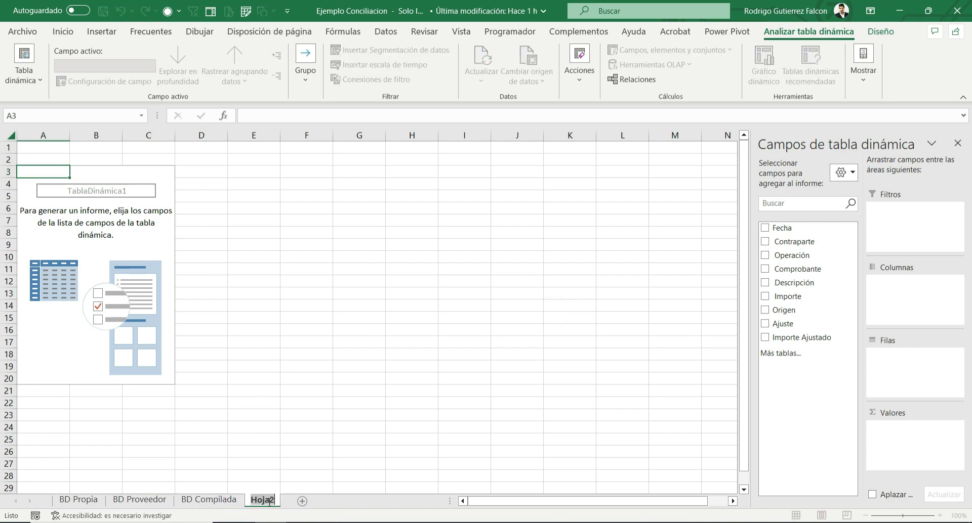
pyautogui.write('R')
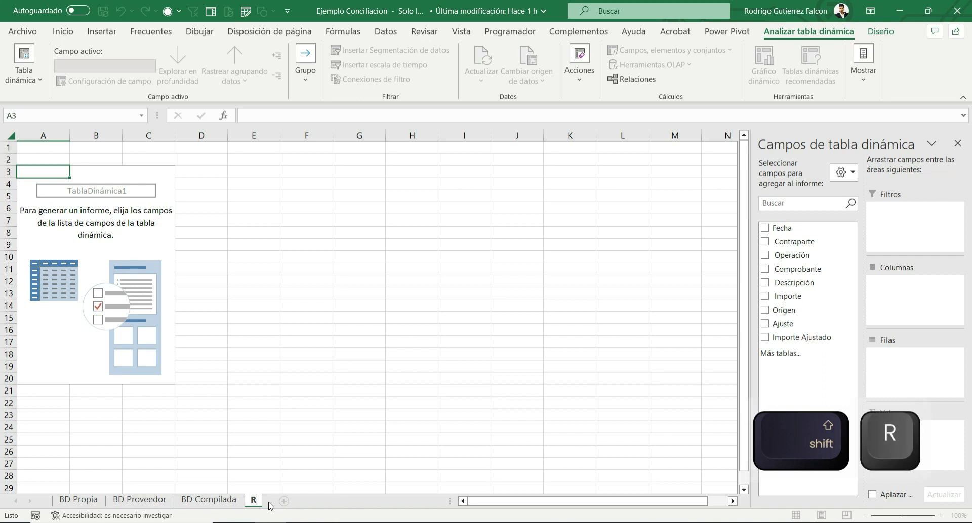
pyautogui.write('eporte')
pyautogui.press('Return')
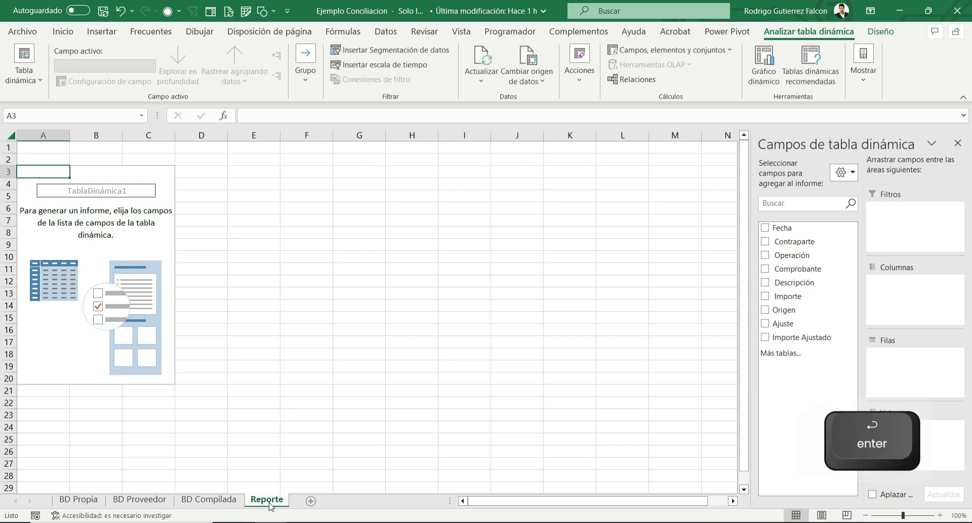
# Step: Lay out the pivot table with Fecha as rows, Origen as columns, Operación as filter and the sum of Importe Ajustado as values
pyautogui.click(76, 222)
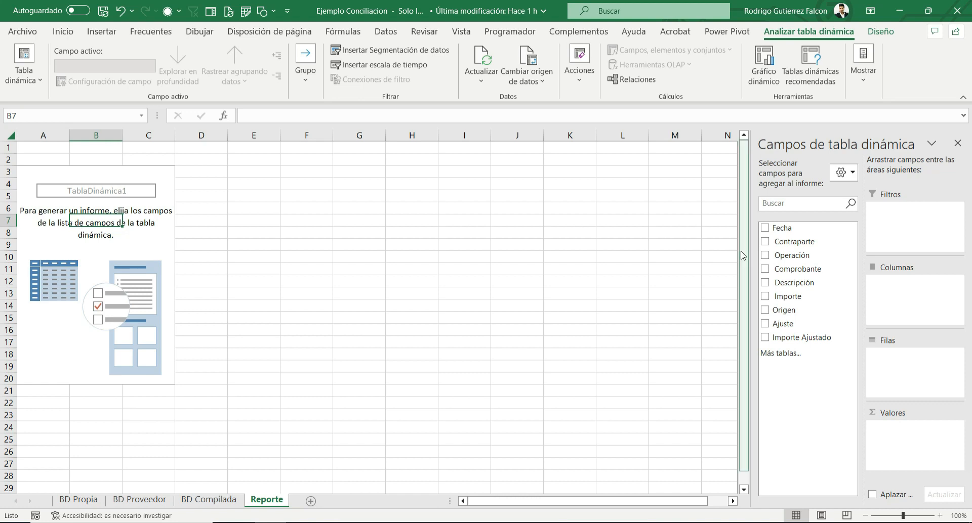
pyautogui.moveTo(805, 229); pyautogui.dragTo(897, 359)
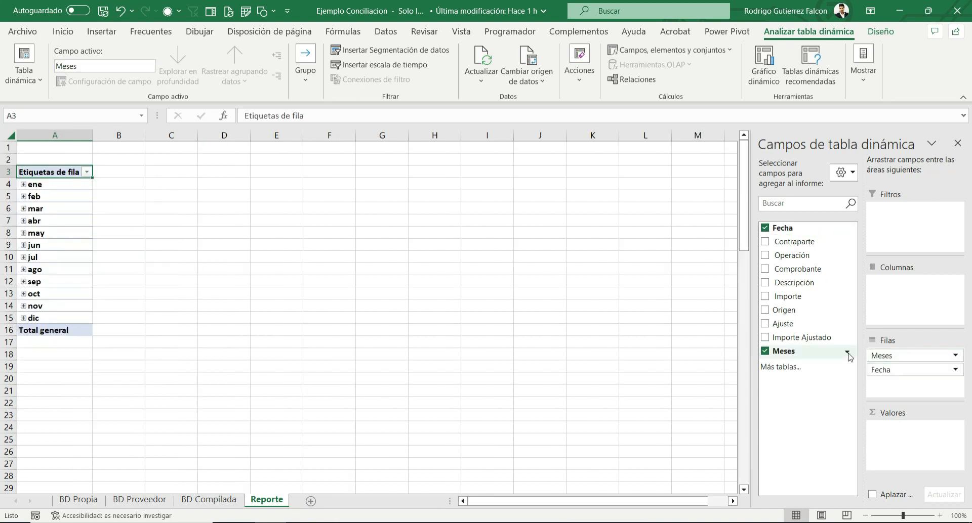
pyautogui.moveTo(811, 339); pyautogui.dragTo(900, 442)
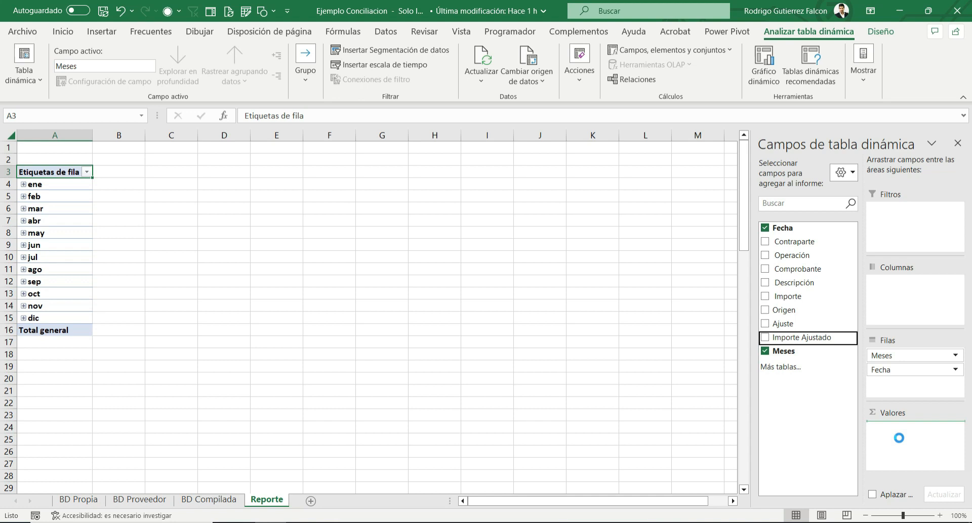
pyautogui.moveTo(791, 255); pyautogui.dragTo(916, 226)
pyautogui.moveTo(782, 311); pyautogui.dragTo(908, 296)
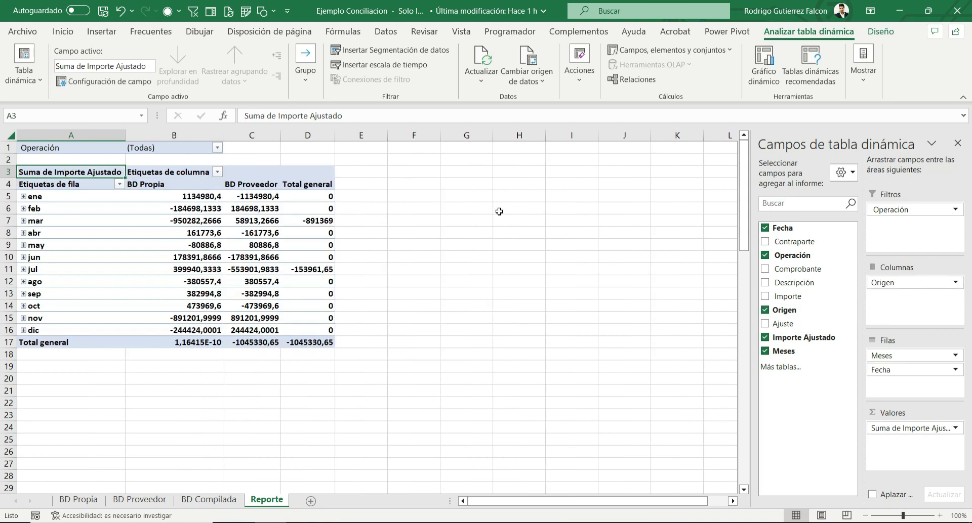
# Step: Apply the Contabilidad currency format to the BD Propia, BD Proveedor and Total general columns of the pivot table
pyautogui.click(169, 180)
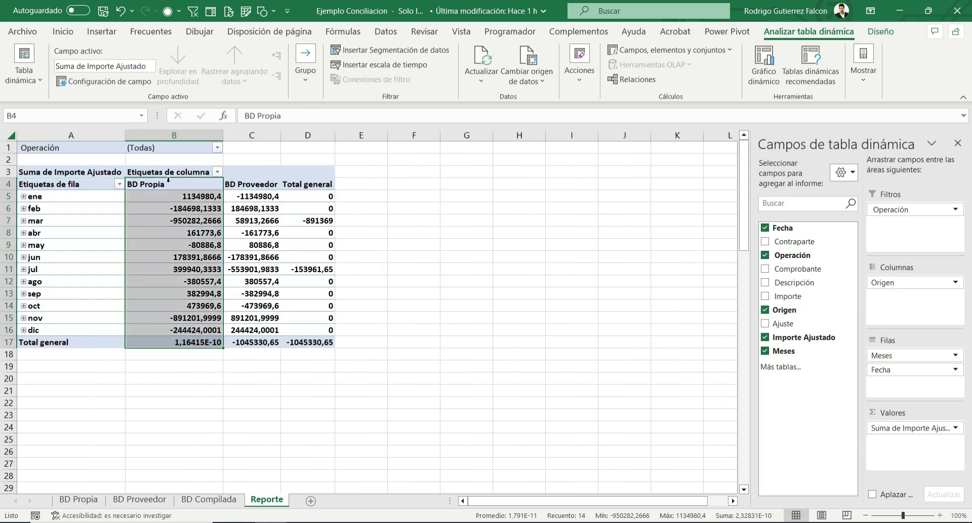
pyautogui.click(168, 180)
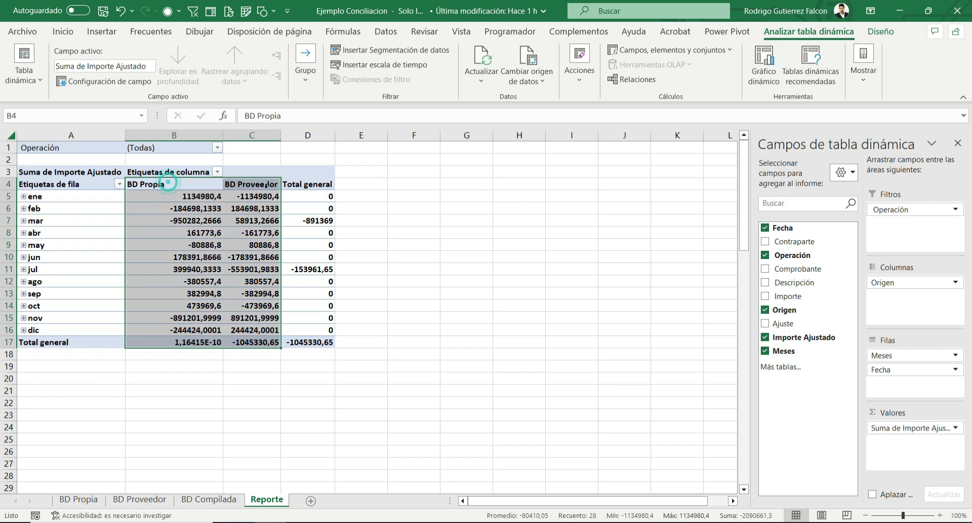
pyautogui.click(66, 32)
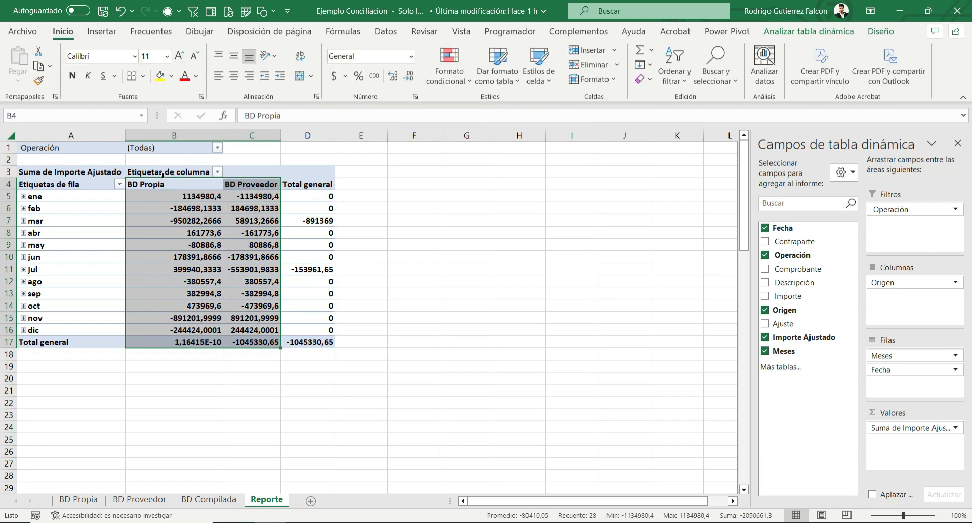
pyautogui.click(333, 76)
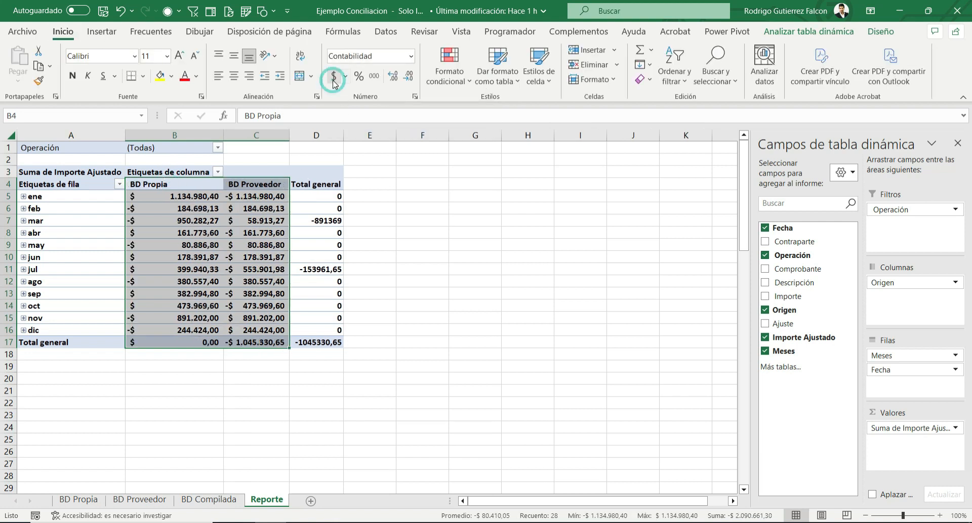
pyautogui.click(308, 178)
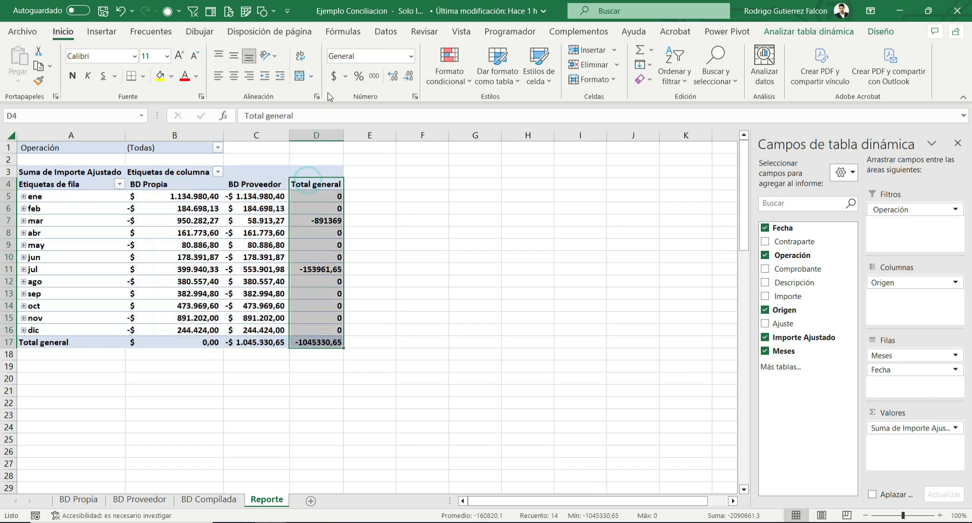
pyautogui.click(333, 75)
pyautogui.click(329, 197)
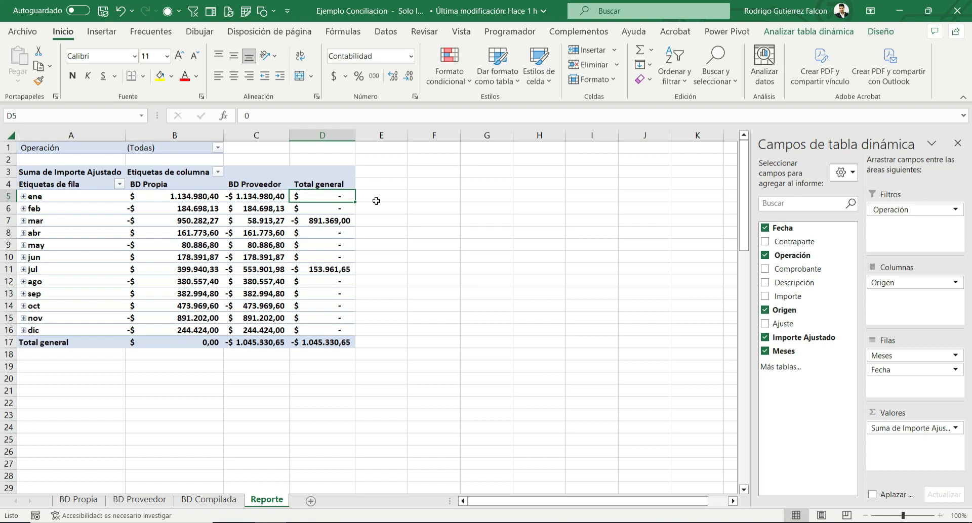
# Step: Review the Total general differences by month, comparing the mar and jul rows with the other months
pyautogui.moveTo(24, 196); pyautogui.dragTo(30, 328)
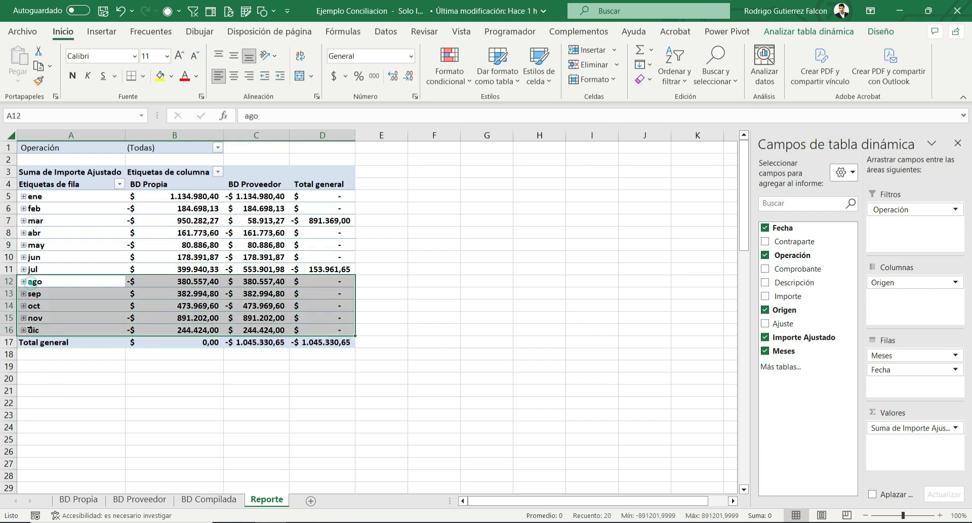
pyautogui.click(33, 270)
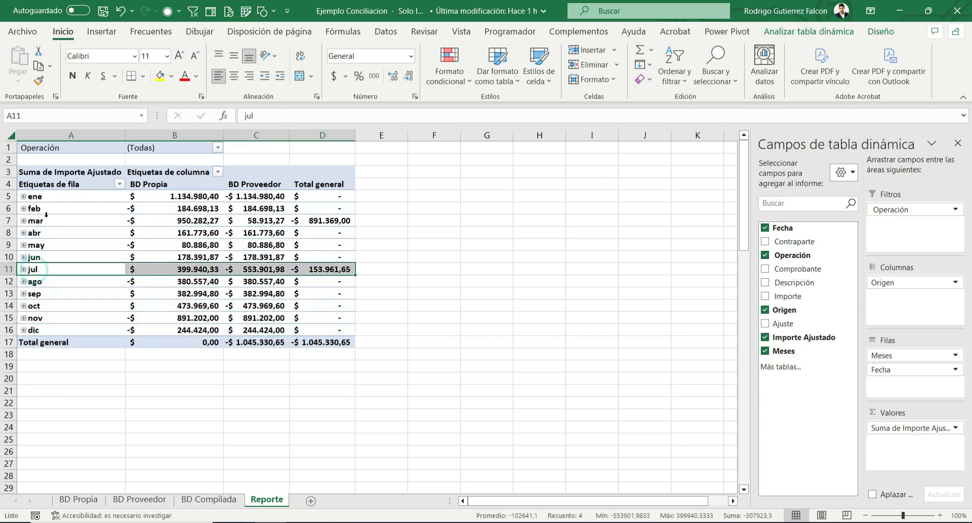
pyautogui.click(31, 221)
pyautogui.click(26, 271)
pyautogui.click(42, 220)
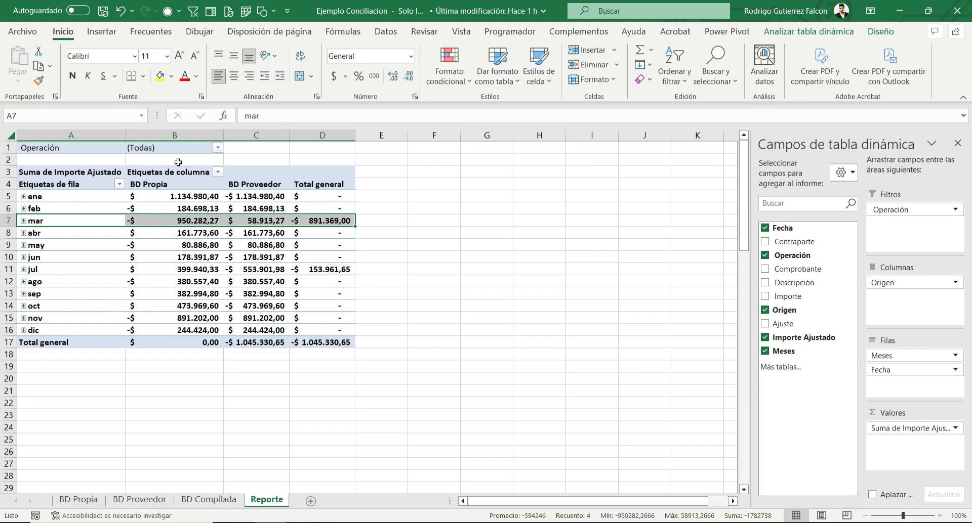
# Step: Filter the pivot table's Operación field to include only Cobro and Pago, using multiple item selection
pyautogui.click(218, 147)
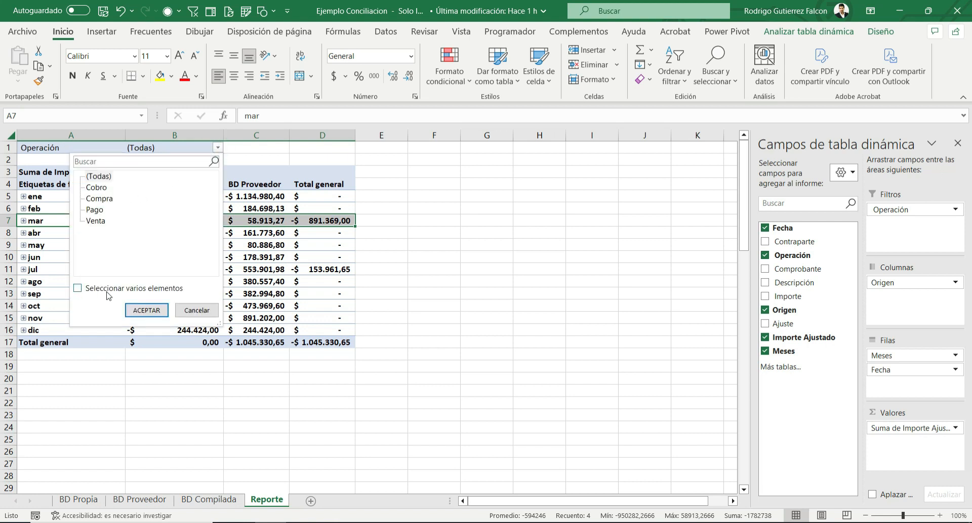
pyautogui.click(142, 291)
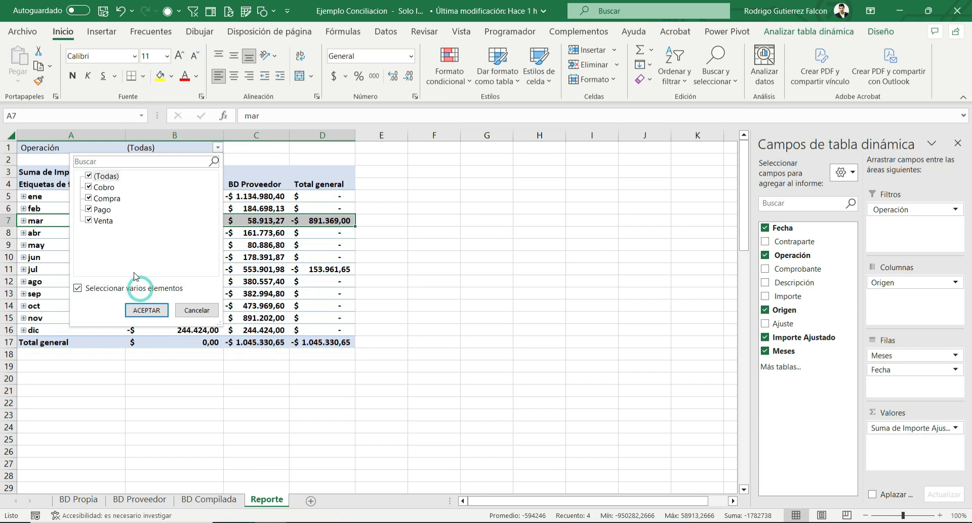
pyautogui.click(89, 176)
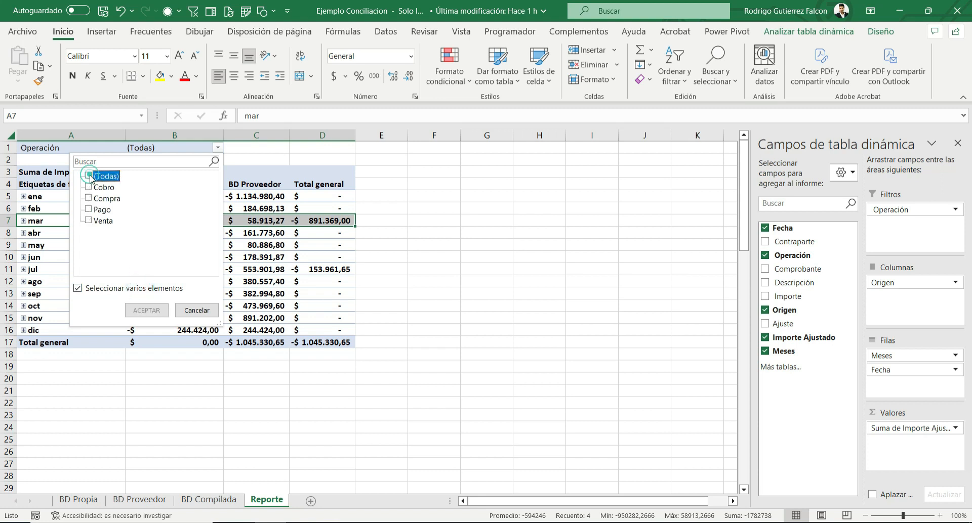
pyautogui.click(89, 187)
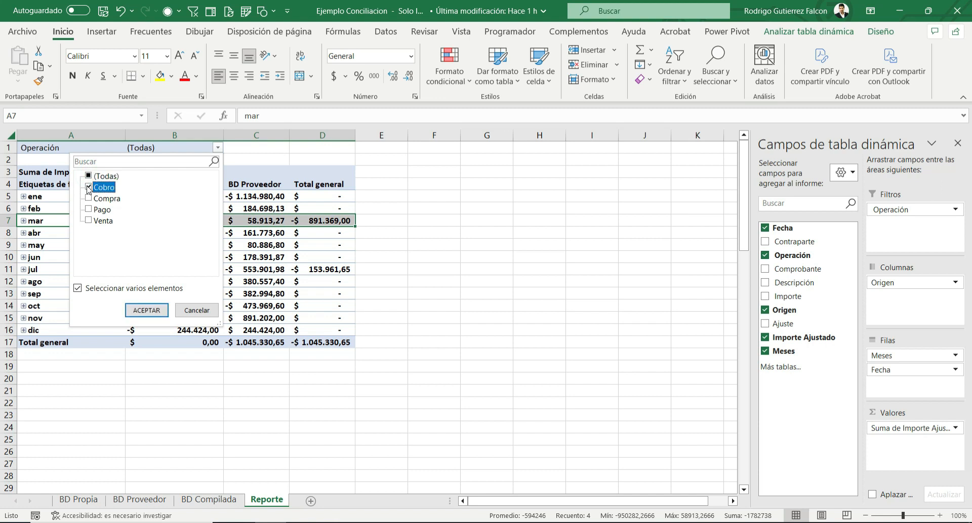
pyautogui.click(89, 210)
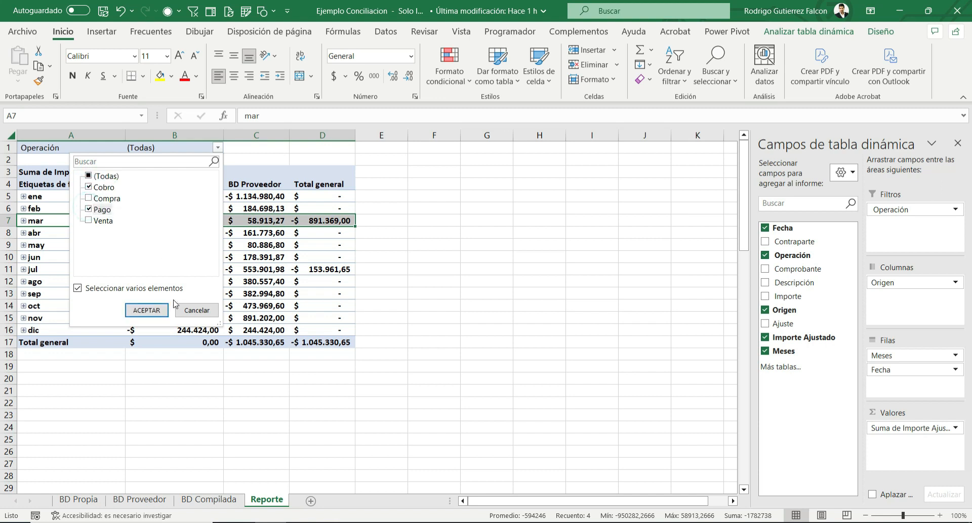
pyautogui.click(160, 311)
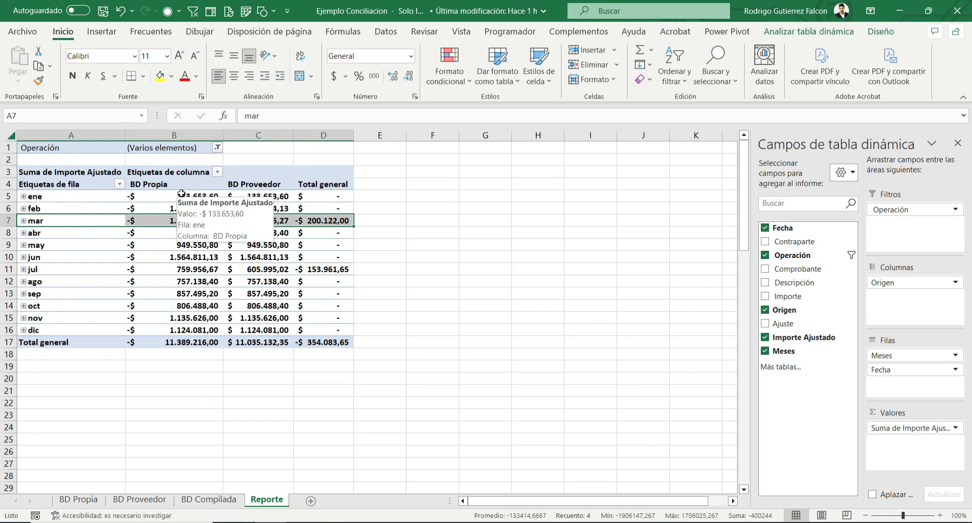
# Step: Check the mar and jul differences between Pago and Cobro records and expand mar into its individual dates
pyautogui.click(306, 198)
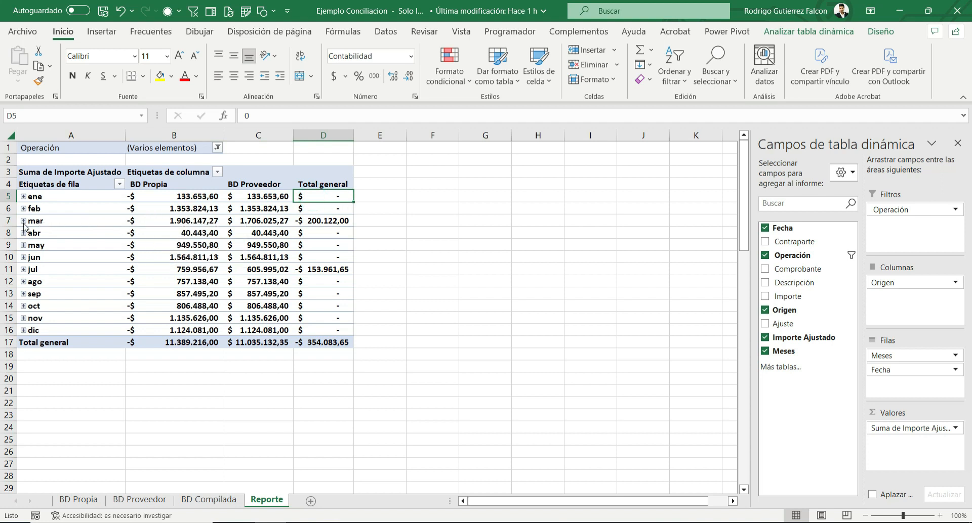
pyautogui.click(318, 224)
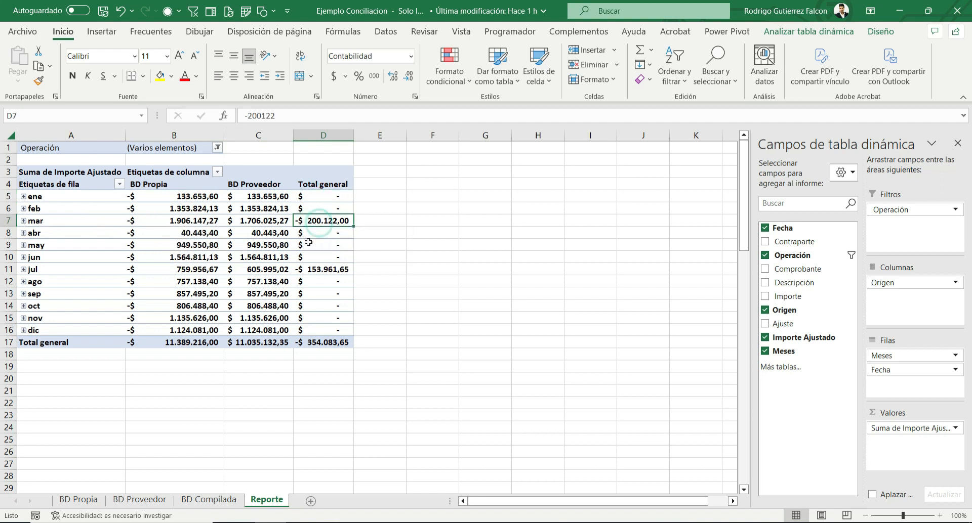
pyautogui.click(308, 269)
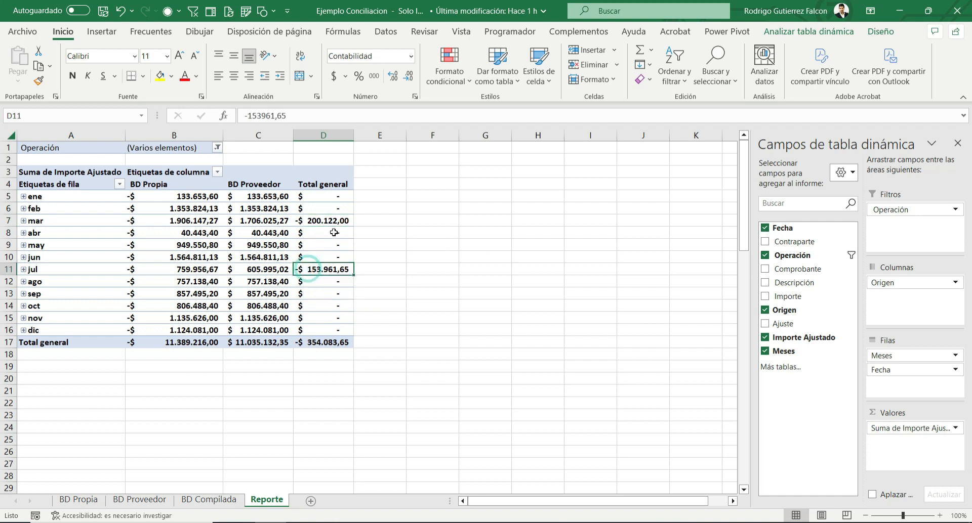
pyautogui.moveTo(330, 230)
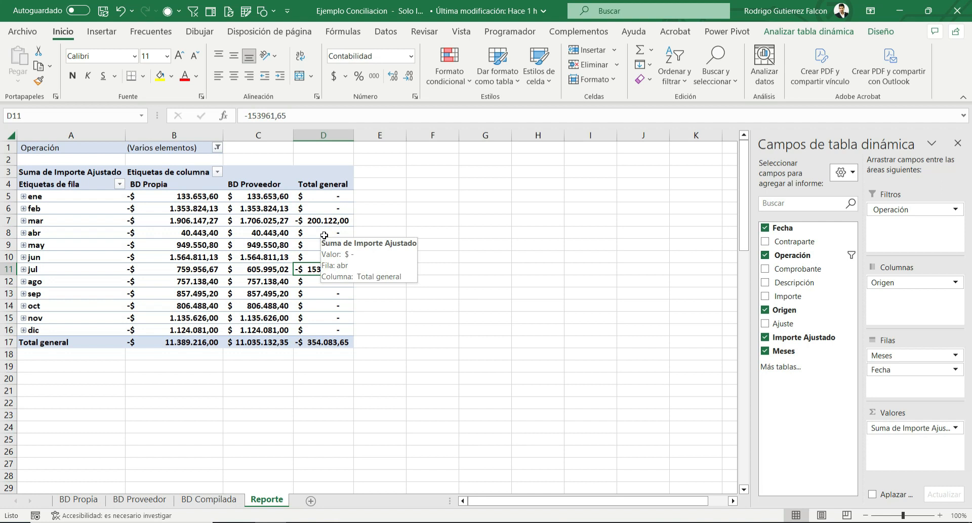
pyautogui.click(23, 221)
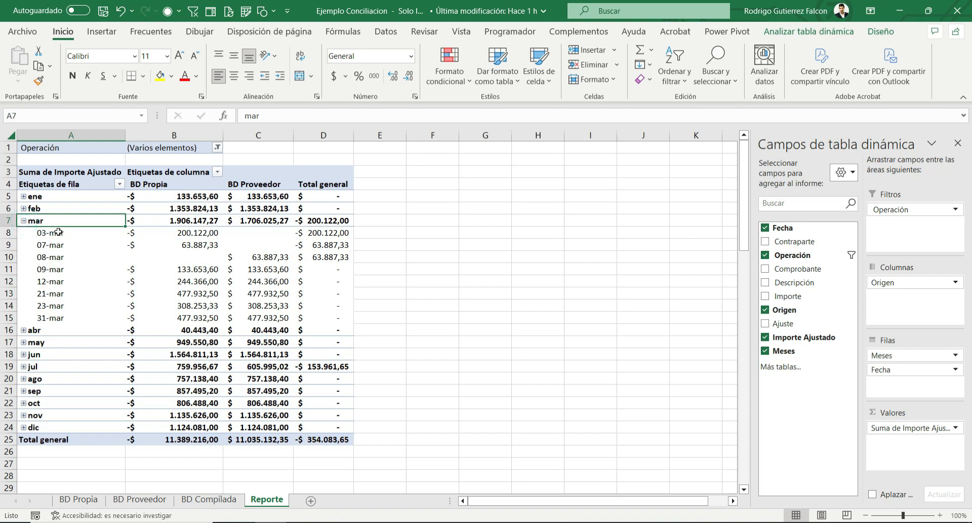
# Step: Compare the BD Propia, BD Proveedor and Total general amounts for 03-mar, 07-mar and 08-mar to locate the unmatched payment
pyautogui.click(204, 236)
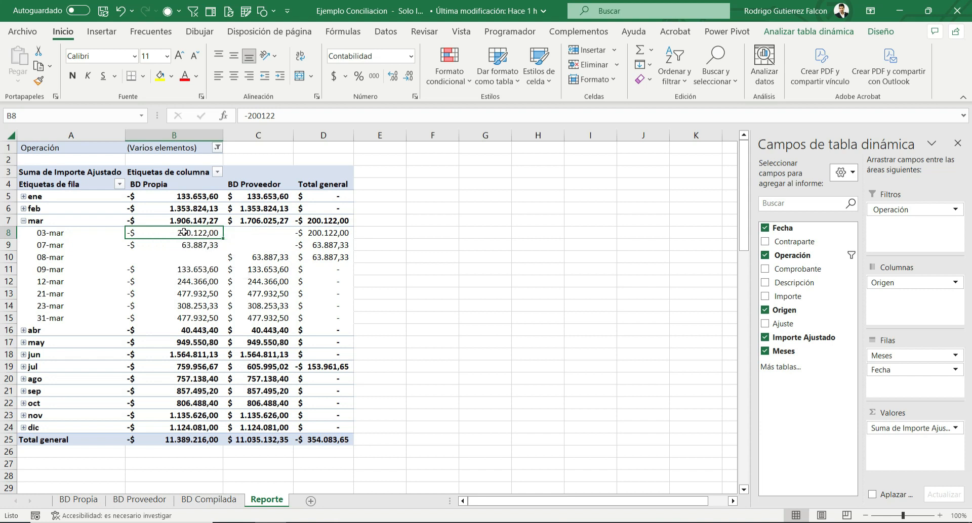
pyautogui.click(255, 236)
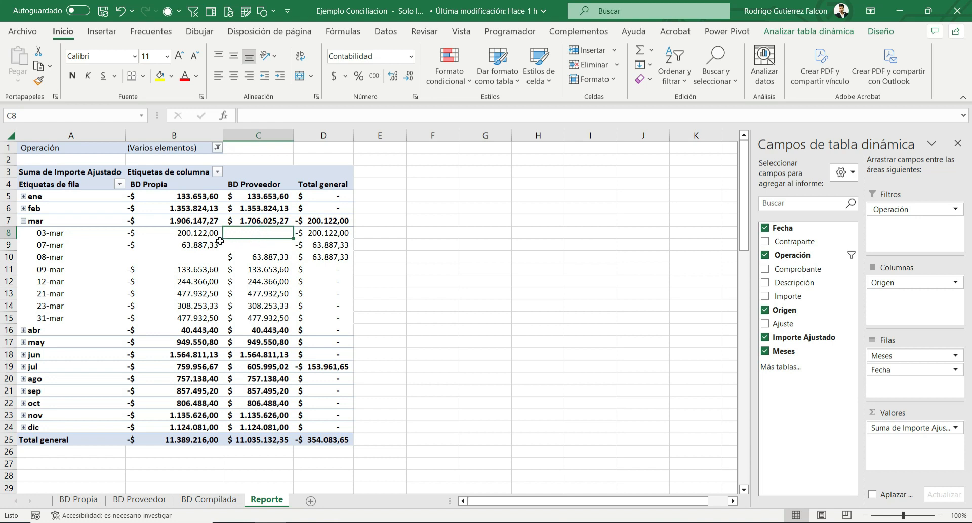
pyautogui.click(197, 242)
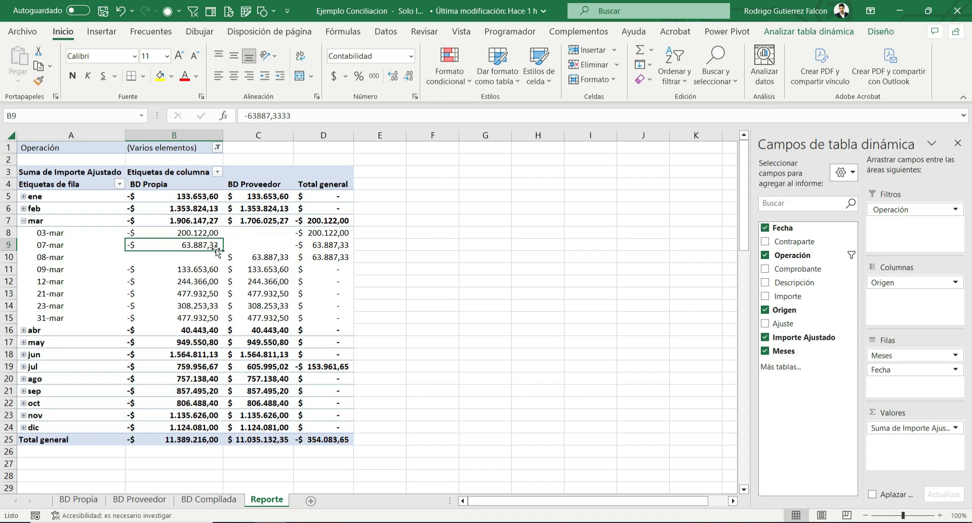
pyautogui.click(244, 245)
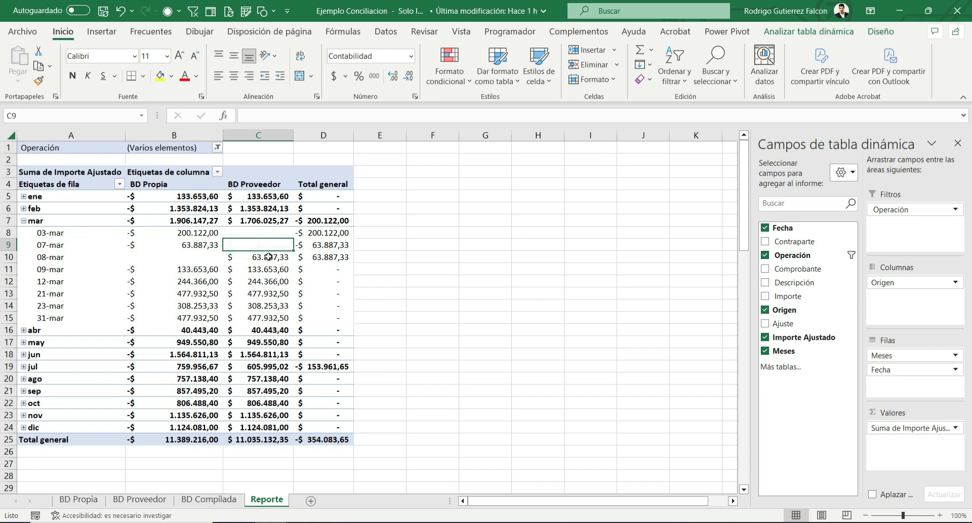
pyautogui.click(202, 257)
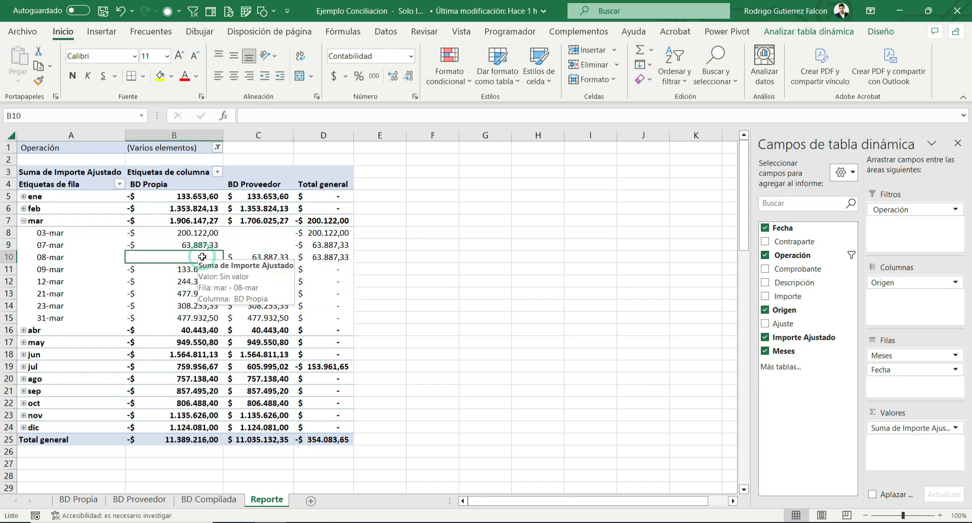
pyautogui.moveTo(201, 244); pyautogui.dragTo(244, 263)
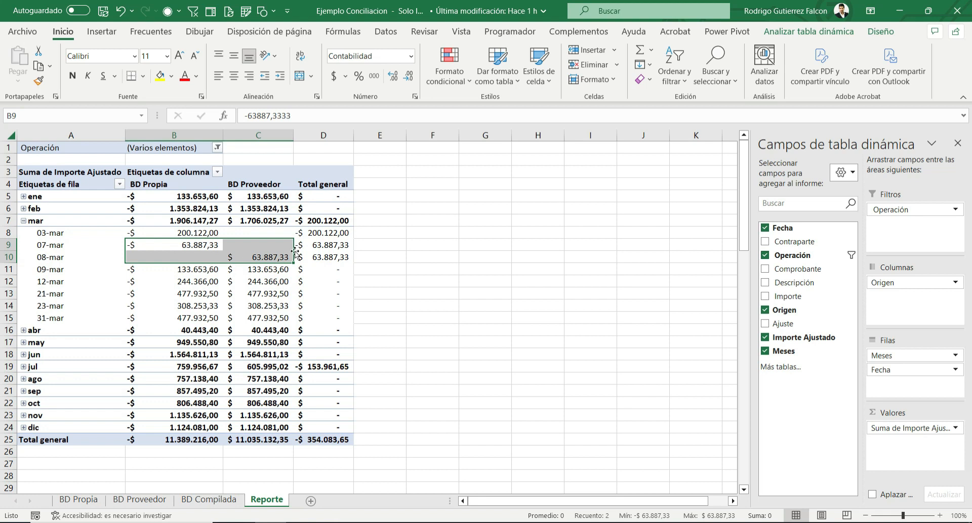
pyautogui.moveTo(340, 245); pyautogui.dragTo(337, 255)
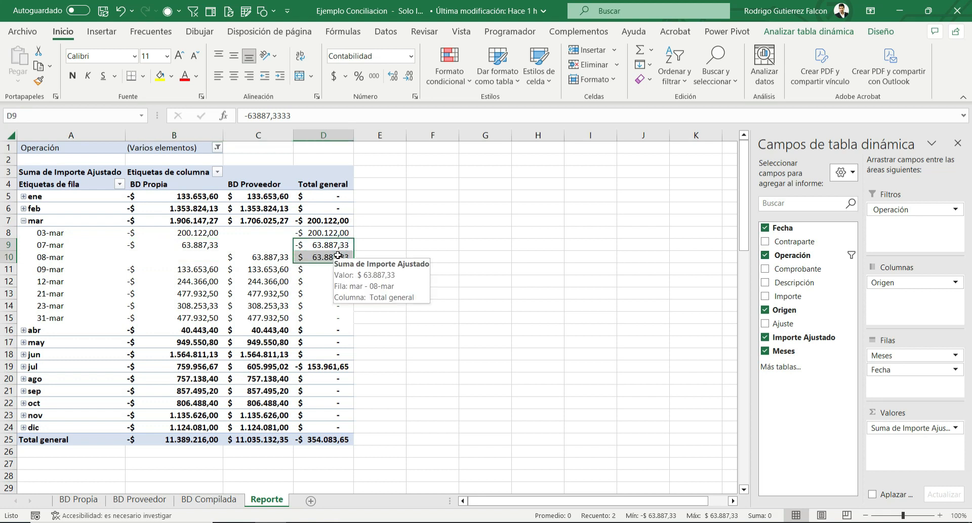
pyautogui.click(212, 249)
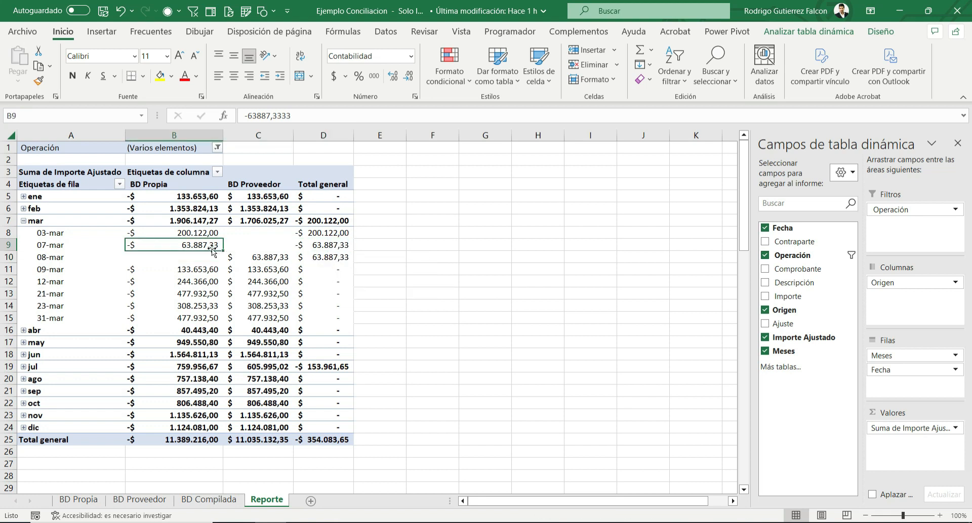
pyautogui.click(250, 256)
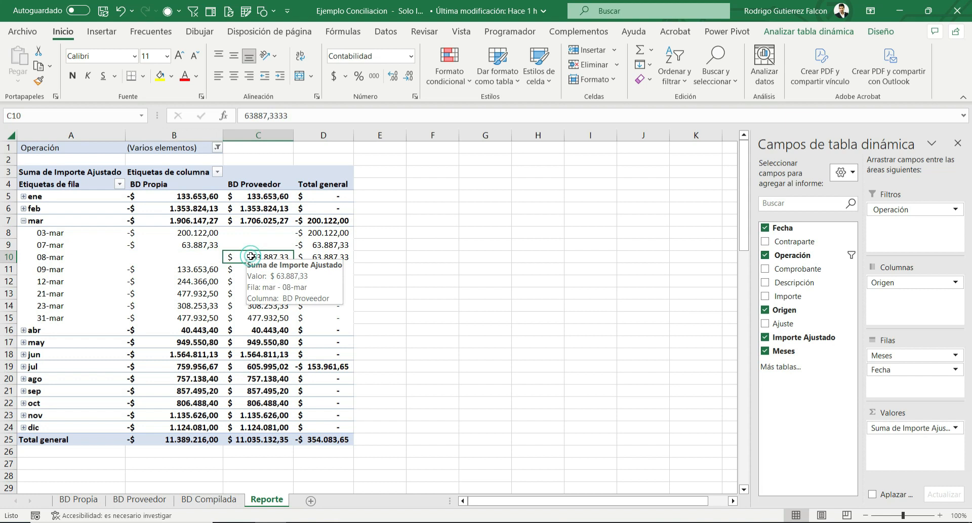
pyautogui.moveTo(317, 240); pyautogui.dragTo(220, 255)
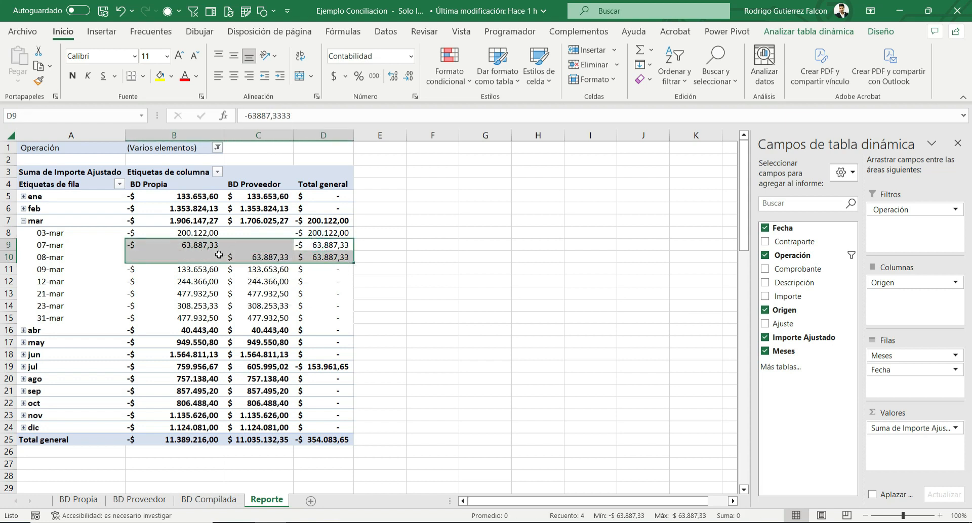
pyautogui.click(26, 233)
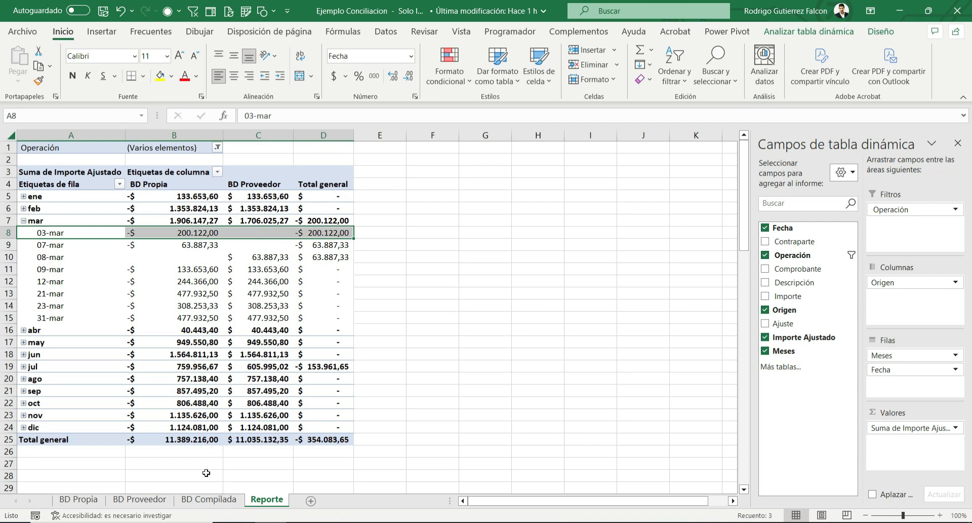
# Step: Filter the Fecha column of the BD Compilada table to show only marzo 2023
pyautogui.click(198, 504)
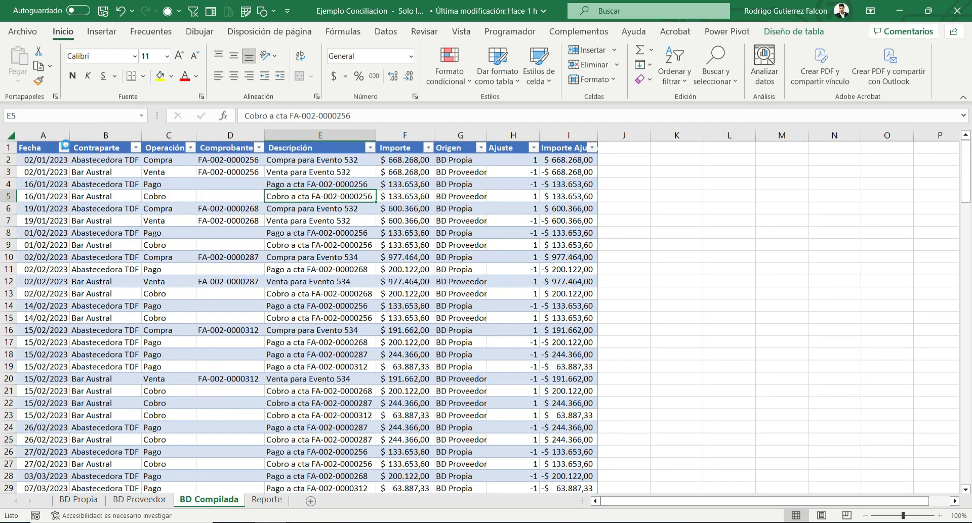
pyautogui.click(63, 148)
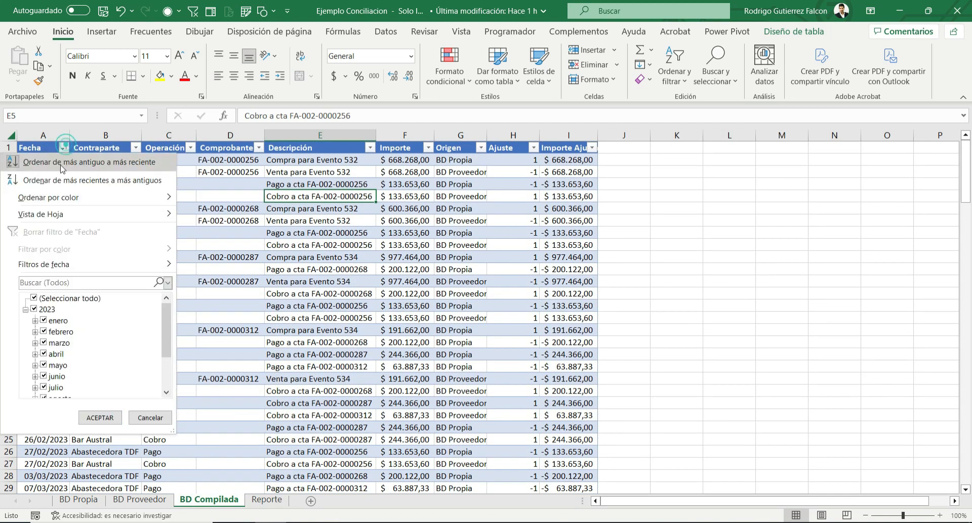
pyautogui.click(34, 309)
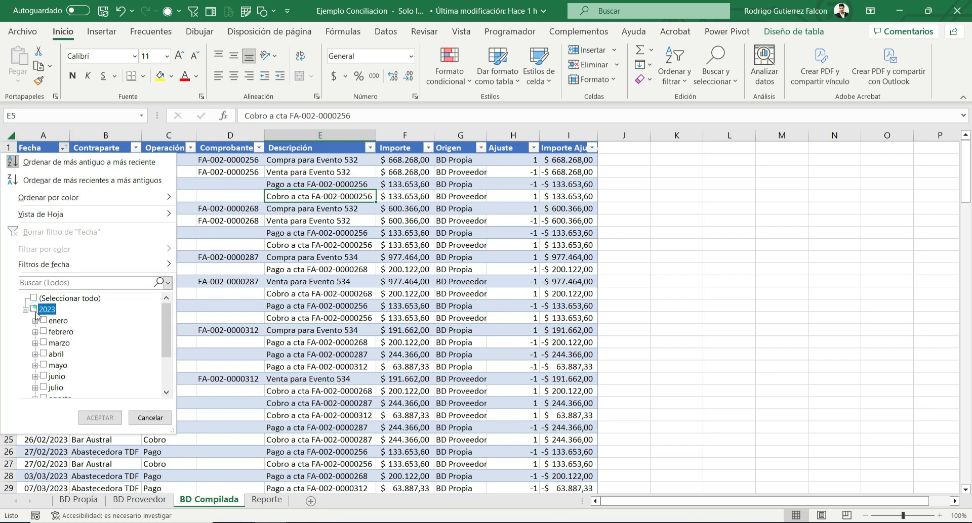
pyautogui.click(43, 343)
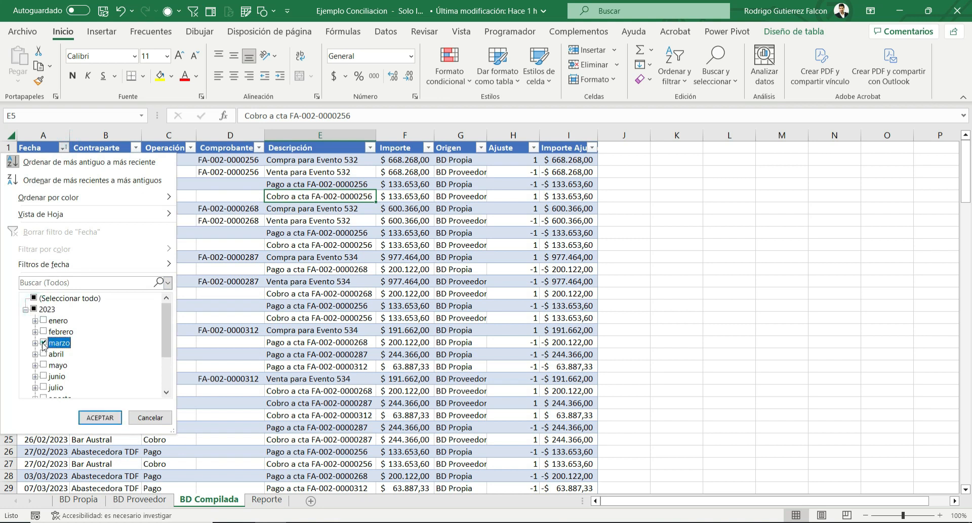
pyautogui.click(94, 417)
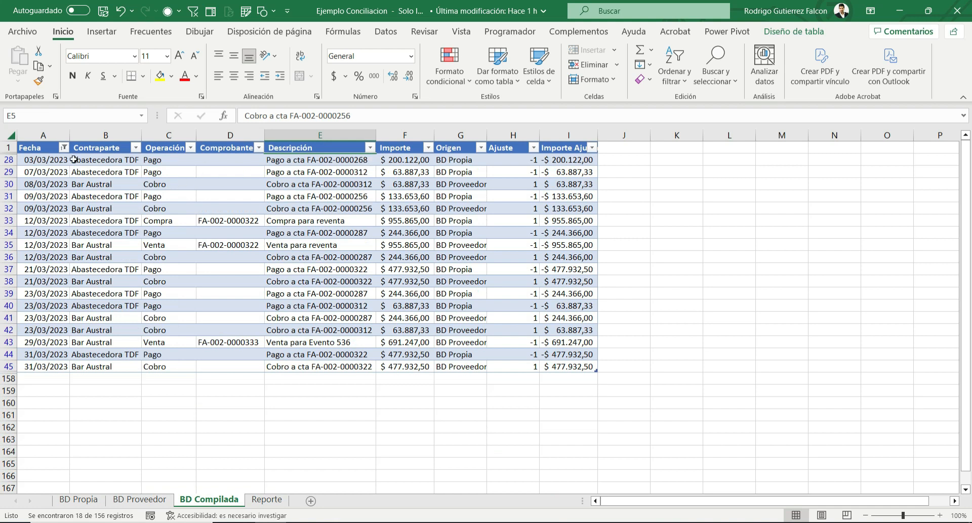
# Step: Apply the Neutral cell style to the 03/03/2023 Pago record in the BD Compilada table
pyautogui.click(20, 160)
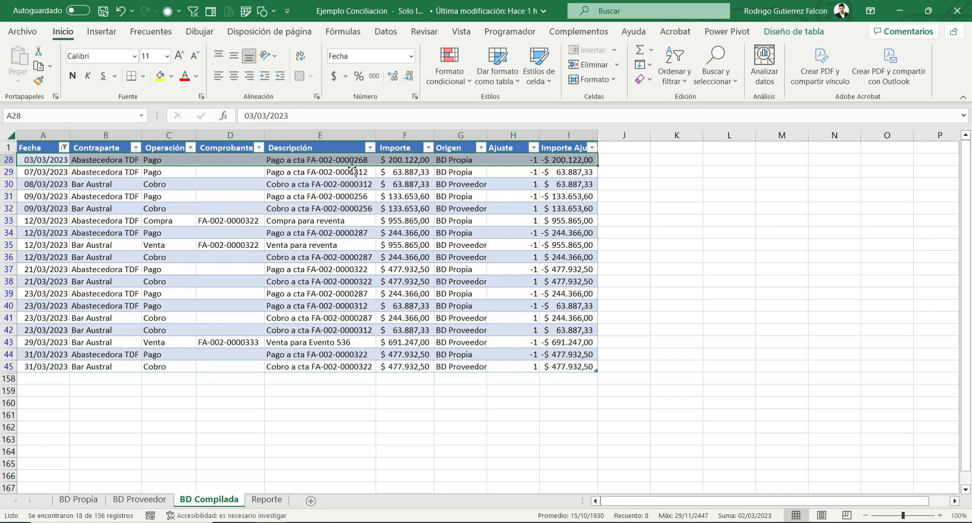
pyautogui.click(532, 77)
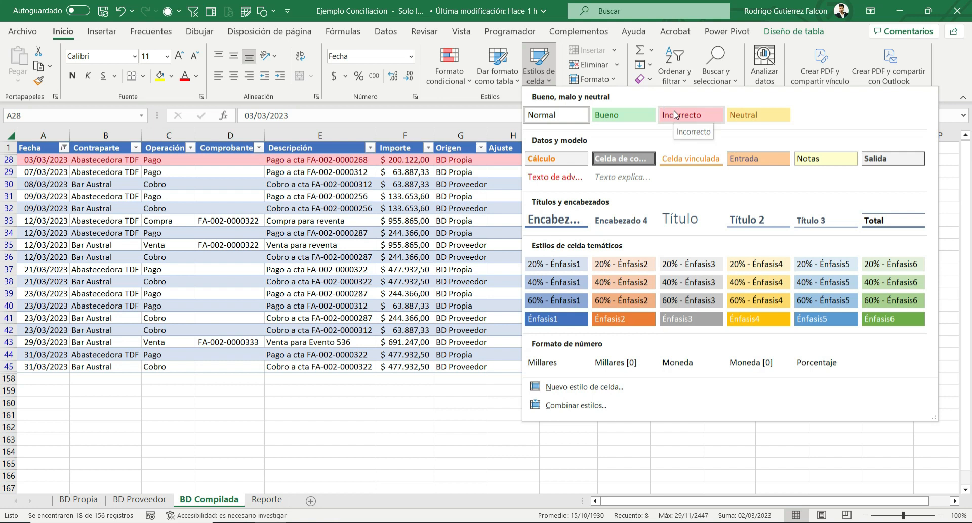
pyautogui.click(740, 116)
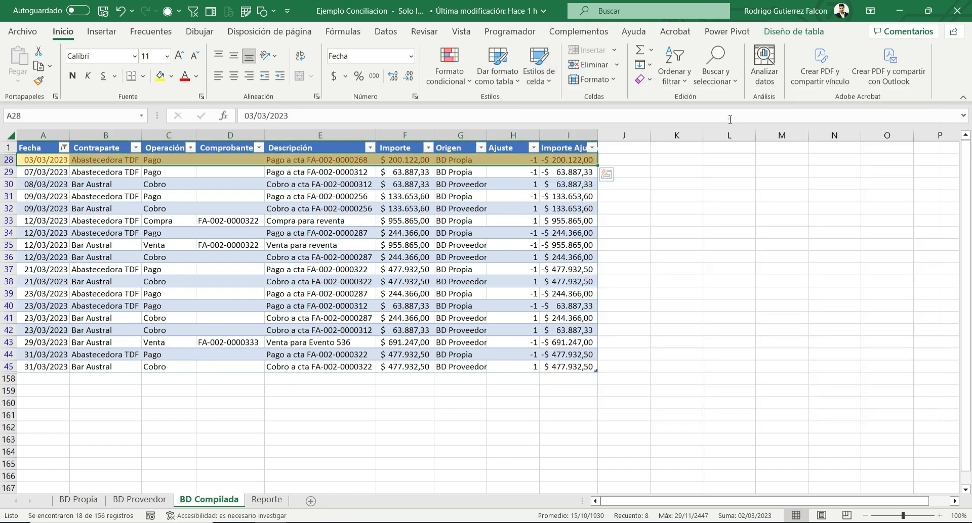
pyautogui.click(39, 173)
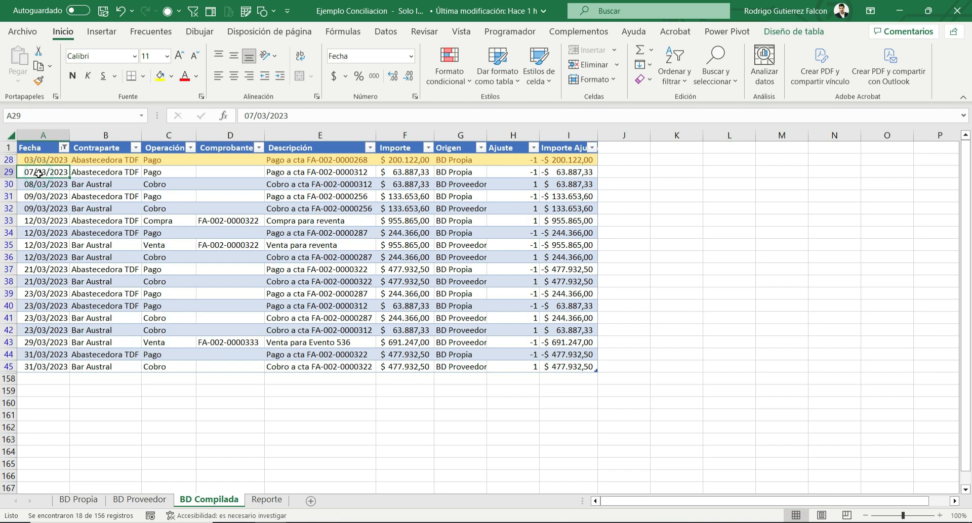
# Step: In the Reporte pivot table, collapse mar and expand jul into its individual dates
pyautogui.click(254, 501)
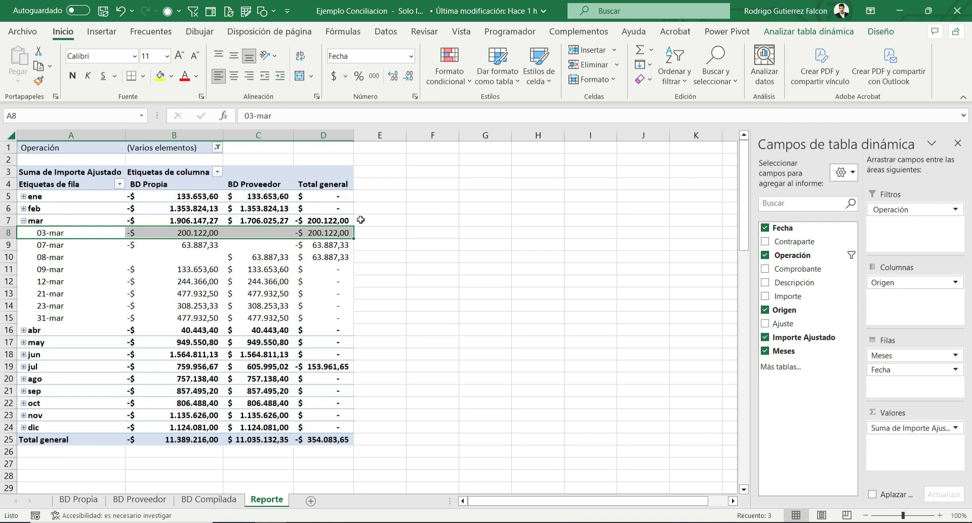
pyautogui.moveTo(328, 245); pyautogui.dragTo(46, 318)
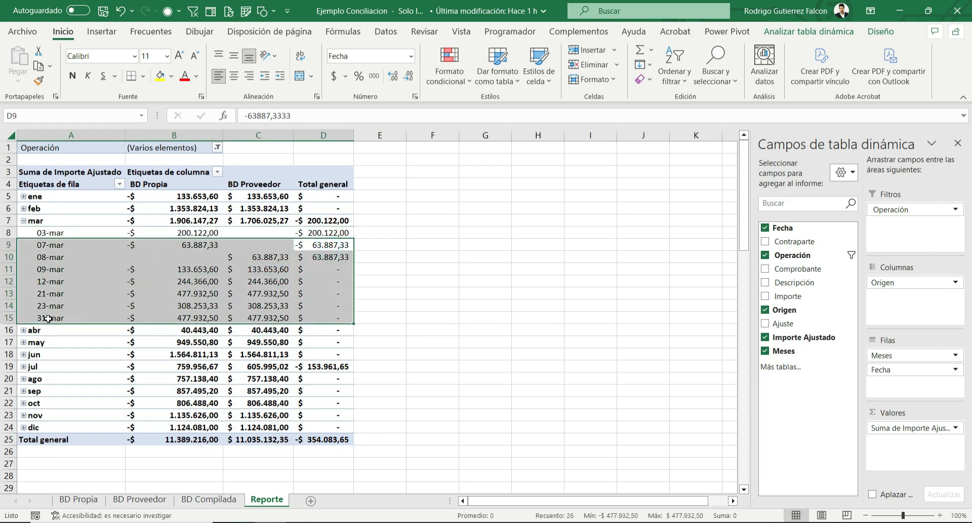
pyautogui.click(23, 222)
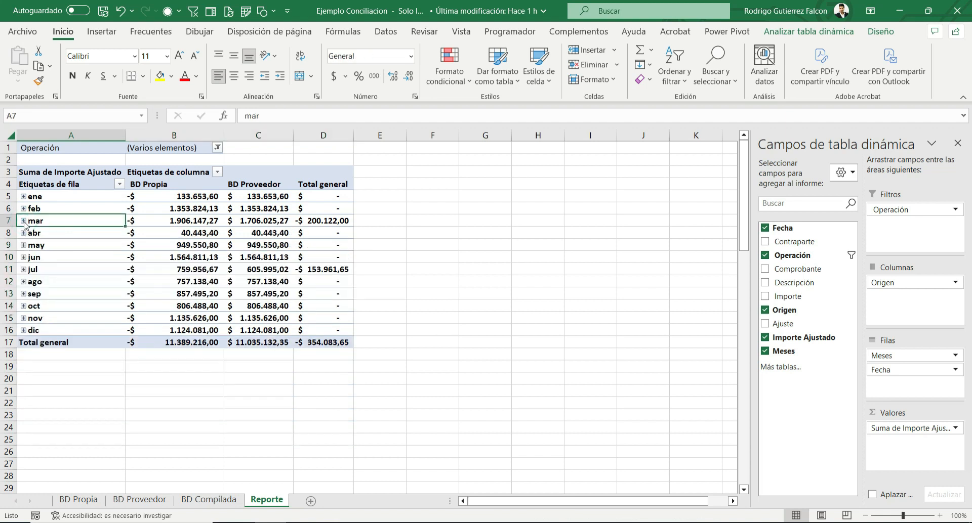
pyautogui.click(23, 270)
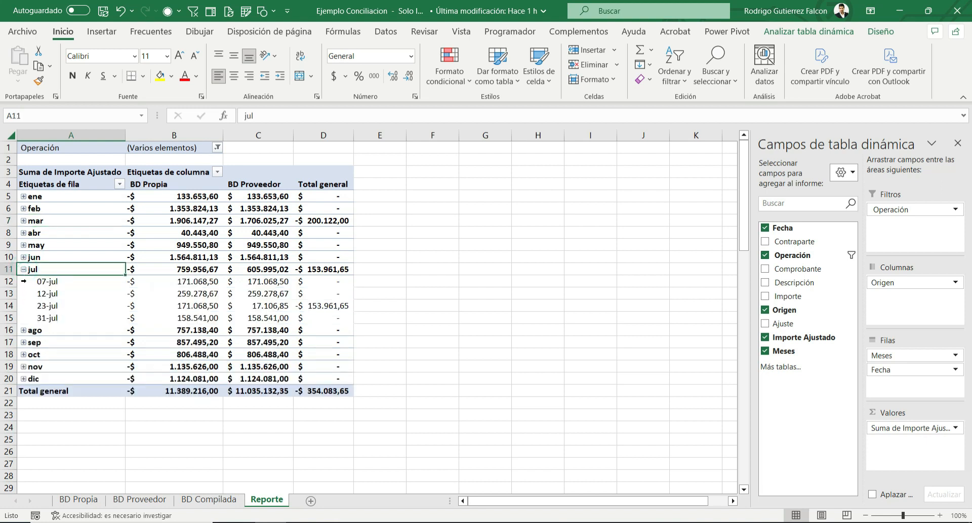
# Step: Check each jul date for differences between BD Propia and BD Proveedor, comparing both amounts on 23-jul
pyautogui.click(23, 282)
pyautogui.click(25, 293)
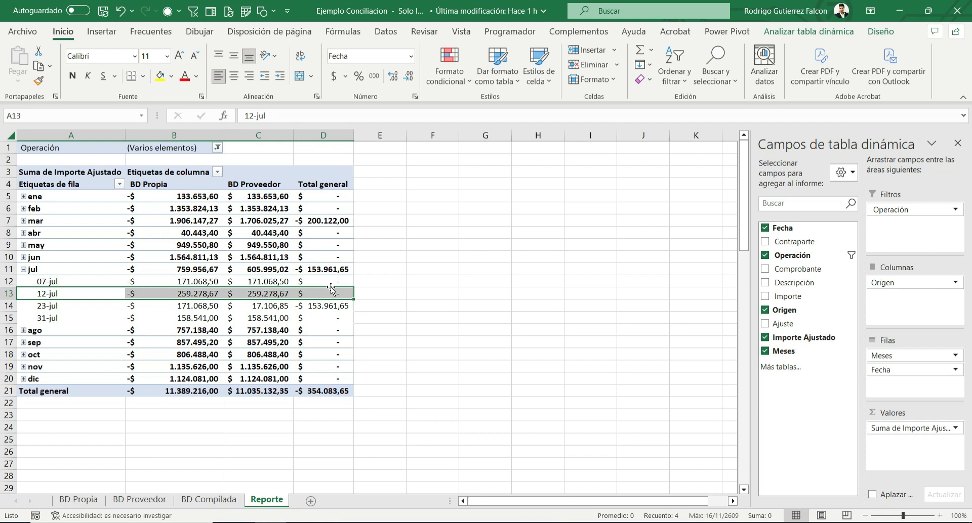
pyautogui.click(29, 305)
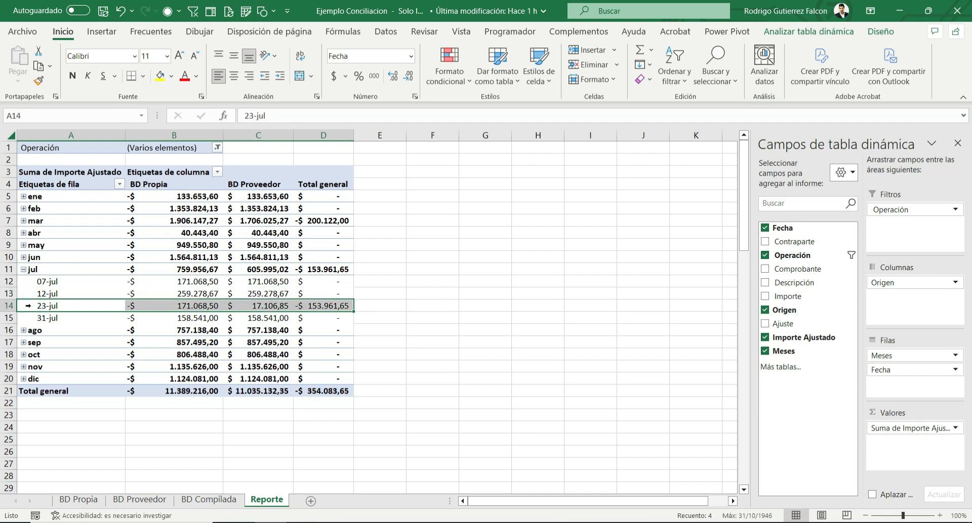
pyautogui.click(21, 319)
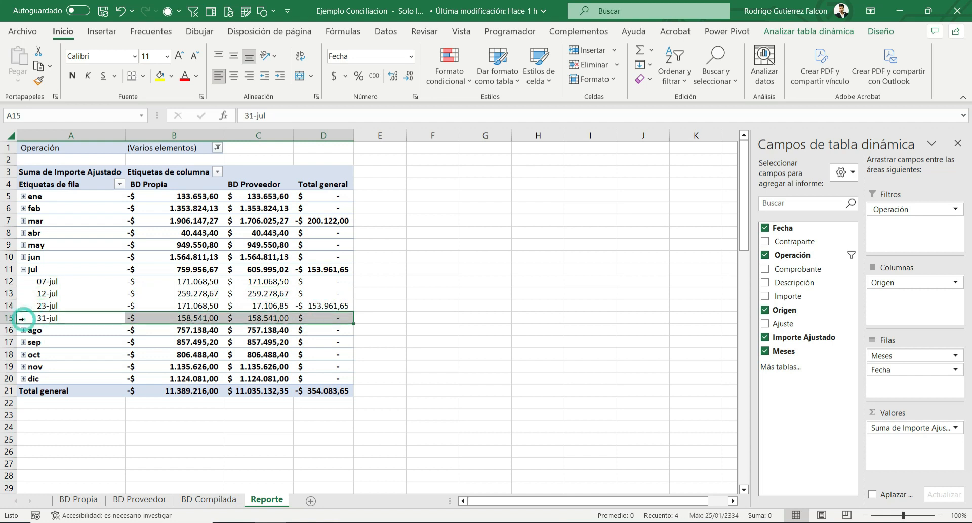
pyautogui.click(25, 307)
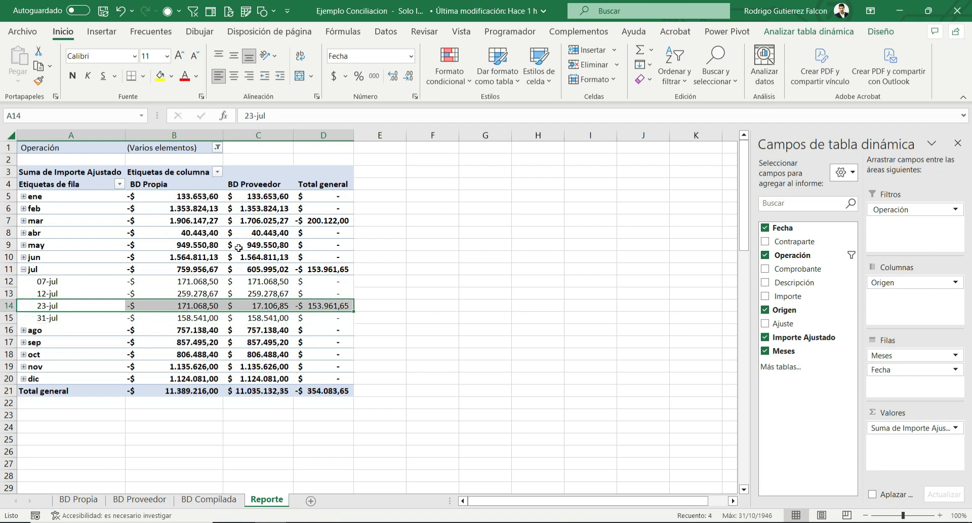
pyautogui.moveTo(214, 316)
pyautogui.moveTo(162, 309)
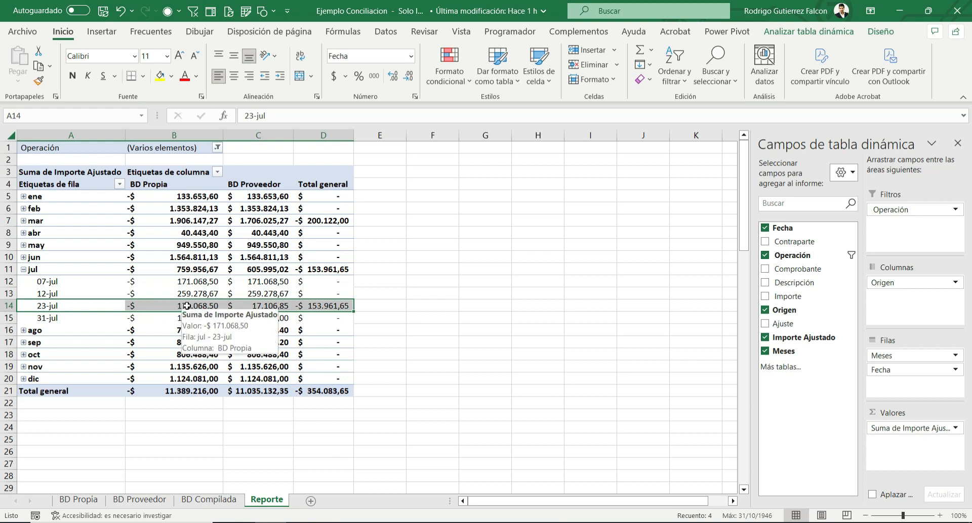
pyautogui.moveTo(243, 307)
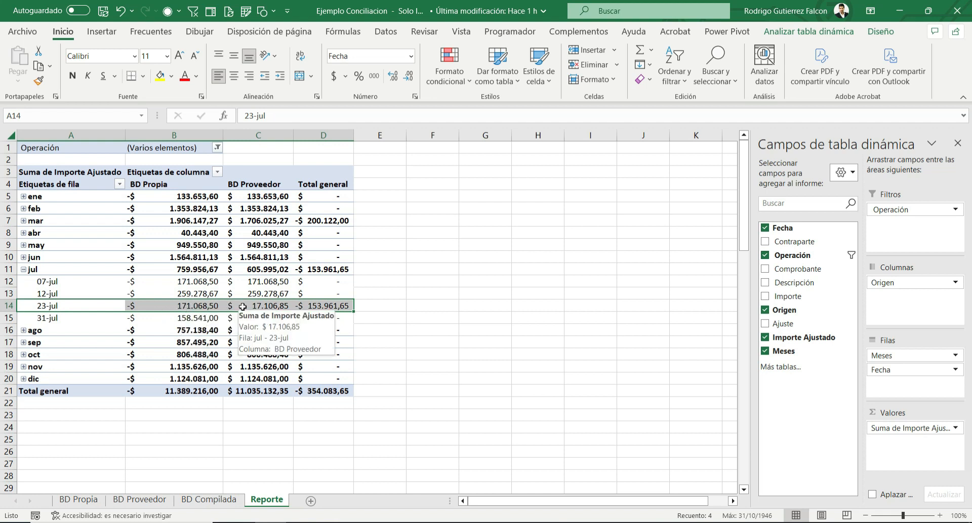
# Step: Change the Fecha filter of the BD Compilada table to show only julio instead of marzo
pyautogui.click(208, 499)
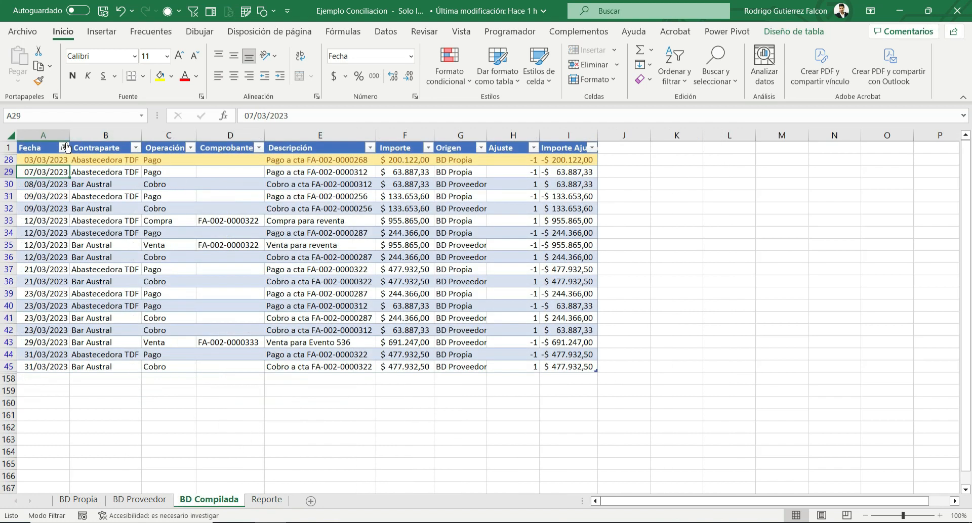
pyautogui.click(64, 148)
pyautogui.click(44, 343)
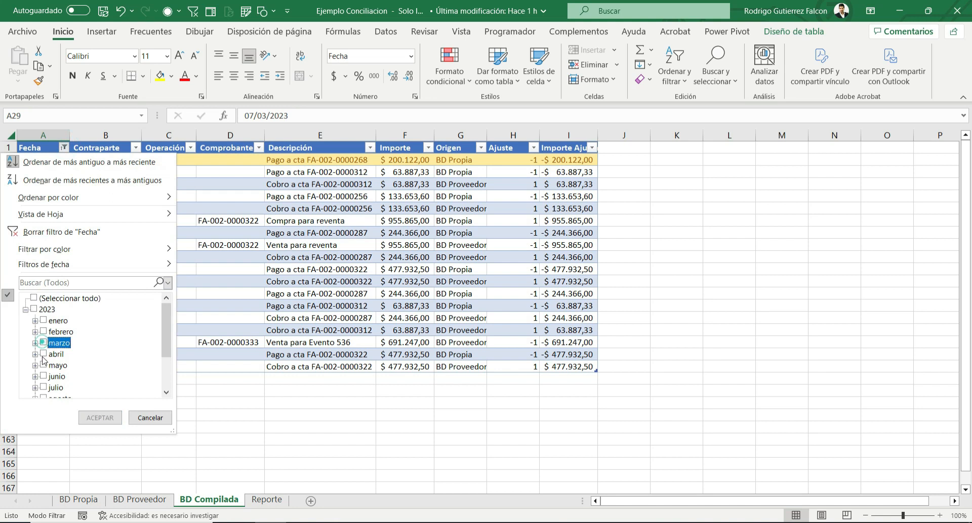
pyautogui.click(43, 387)
pyautogui.click(84, 416)
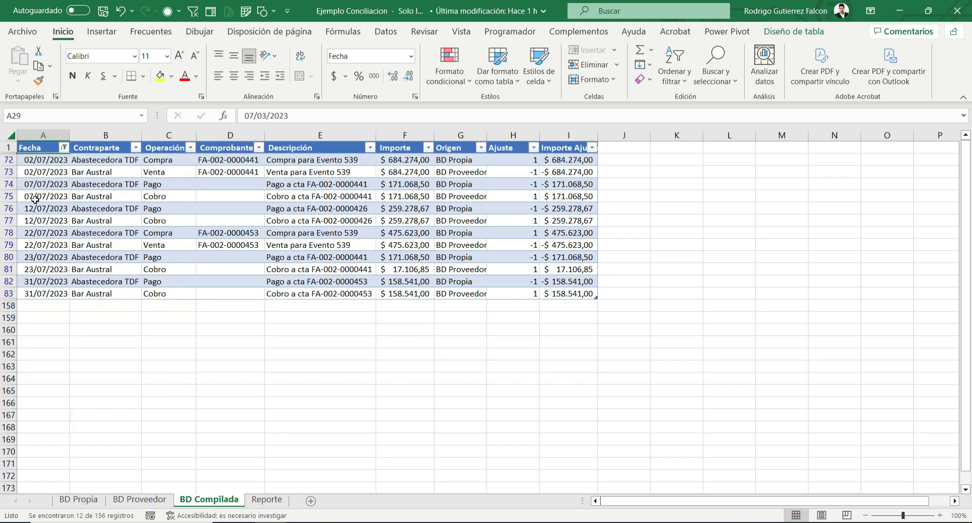
# Step: Apply the Neutral cell style to both 23/07/2023 records, Pago and Cobro, in the BD Compilada table
pyautogui.moveTo(24, 258); pyautogui.dragTo(24, 269)
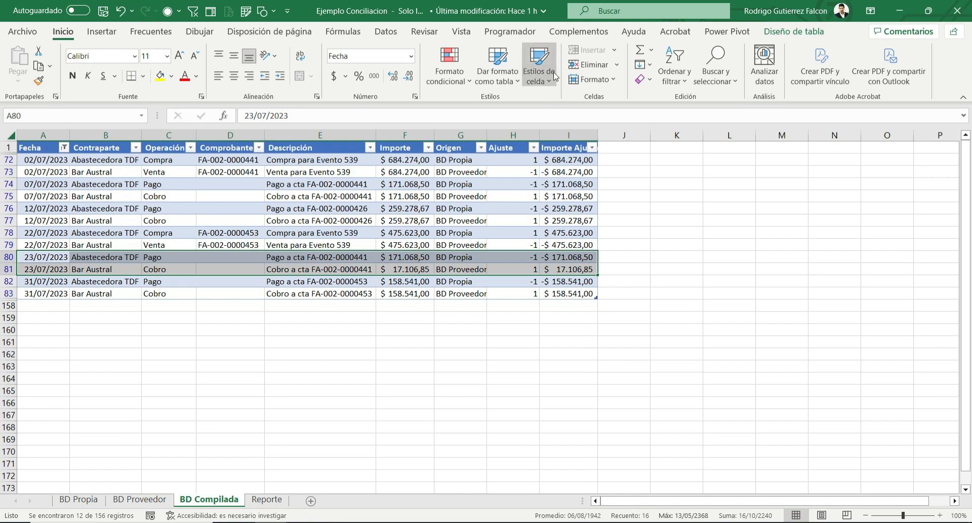
pyautogui.click(540, 74)
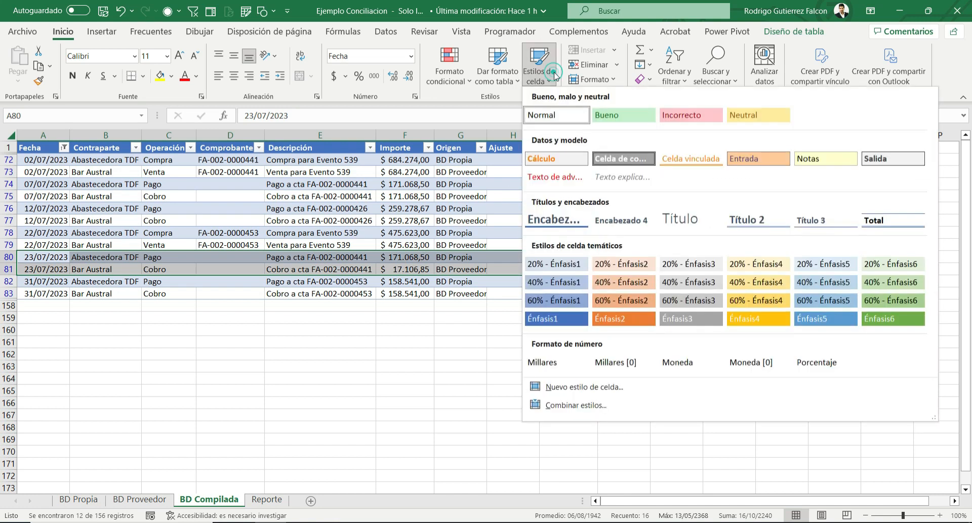
pyautogui.click(752, 116)
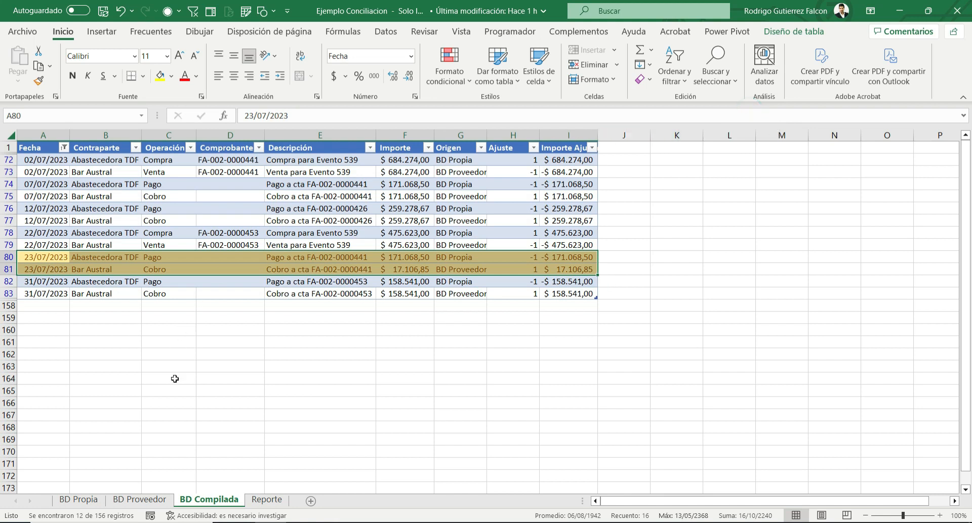
# Step: Change the Operación filter of the Reporte pivot table to Compra and Venta instead of Cobro and Pago
pyautogui.click(267, 501)
pyautogui.moveTo(281, 307)
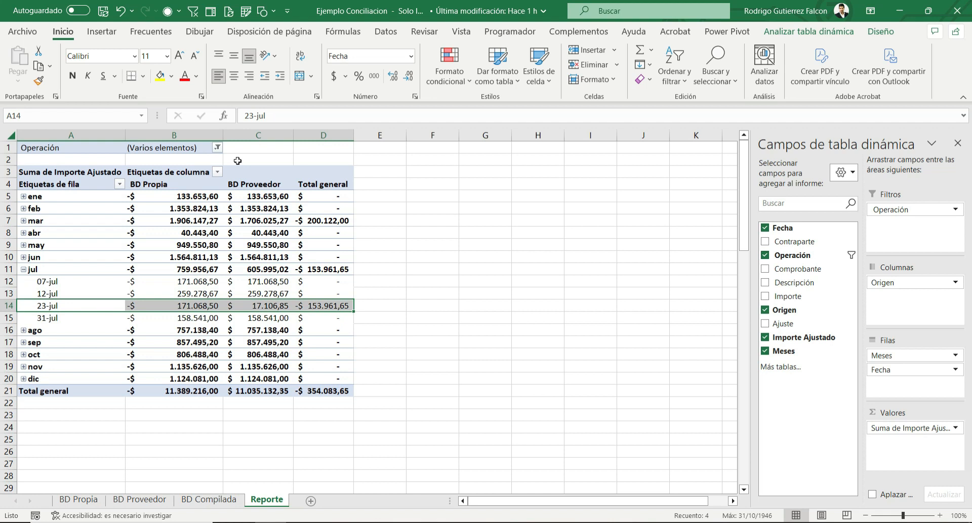
pyautogui.click(217, 148)
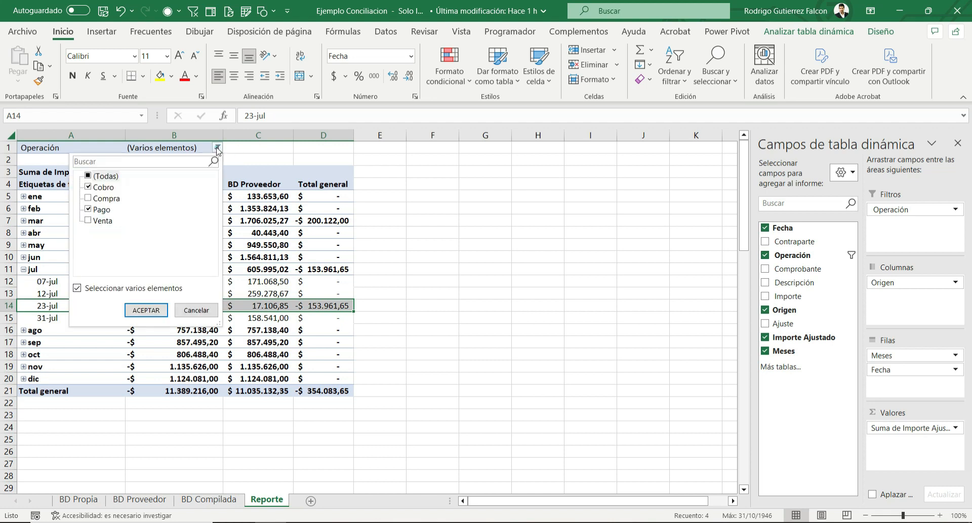
pyautogui.click(87, 187)
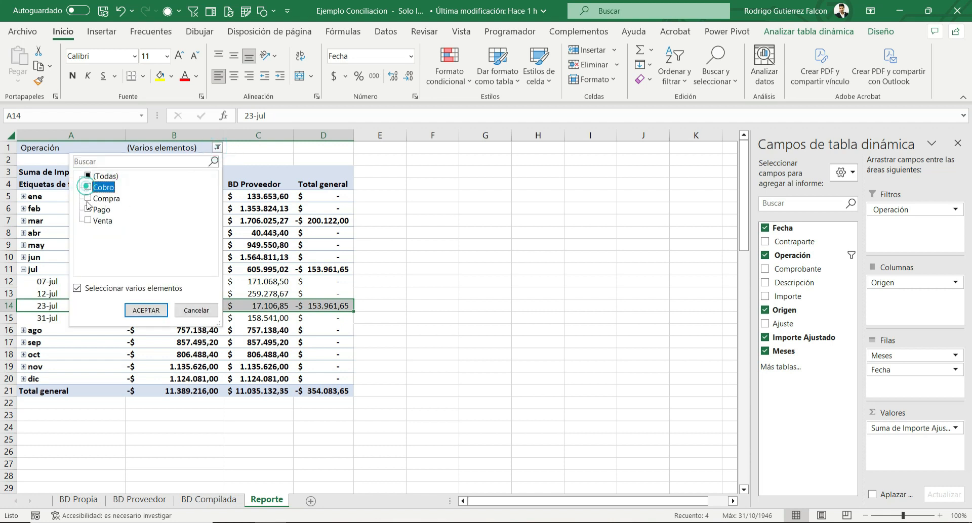
pyautogui.click(88, 210)
pyautogui.click(88, 198)
pyautogui.click(88, 220)
pyautogui.click(88, 221)
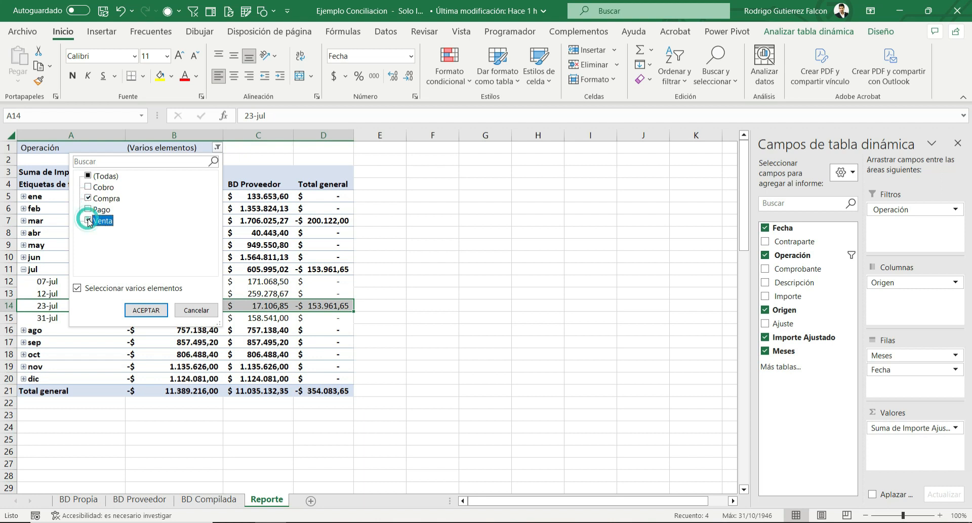
pyautogui.click(138, 311)
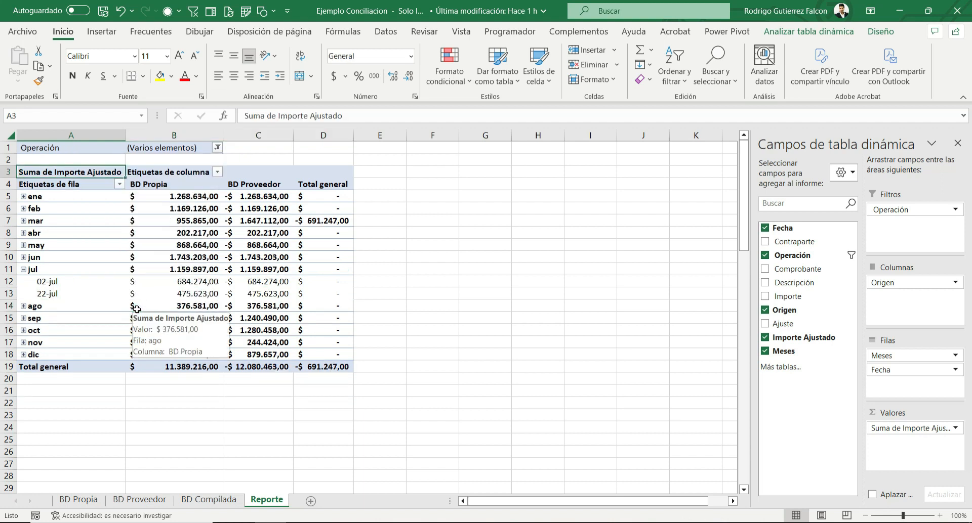
# Step: Collapse jul and expand mar in the pivot table, comparing BD Propia with BD Proveedor on 12-mar and 29-mar
pyautogui.click(22, 270)
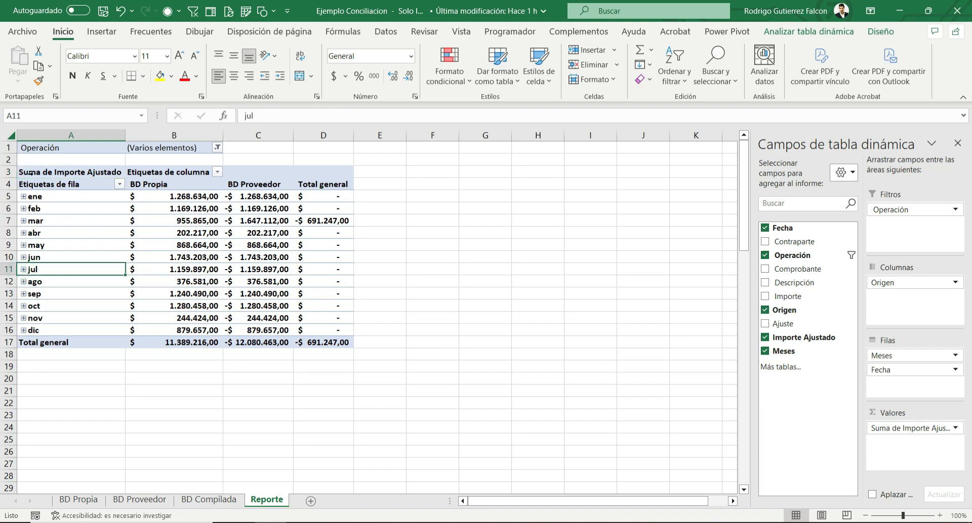
pyautogui.click(23, 221)
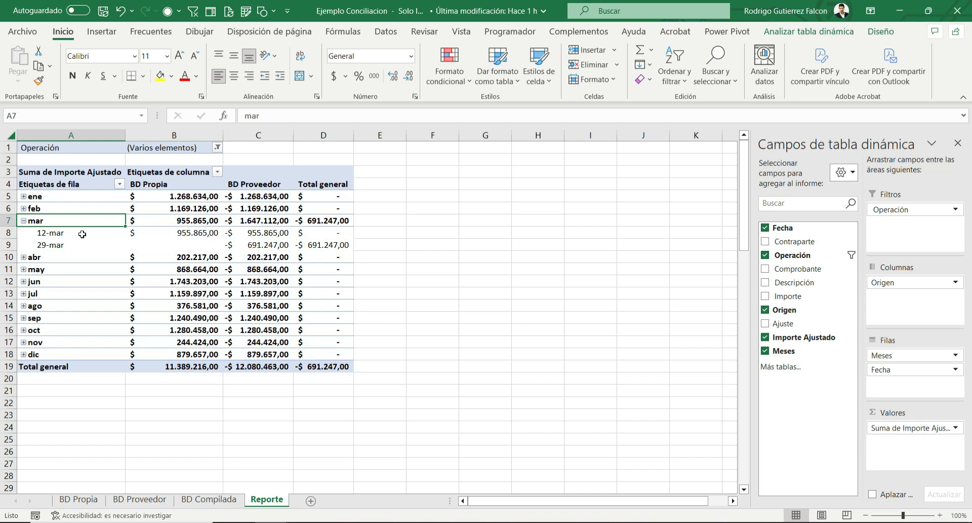
pyautogui.click(20, 233)
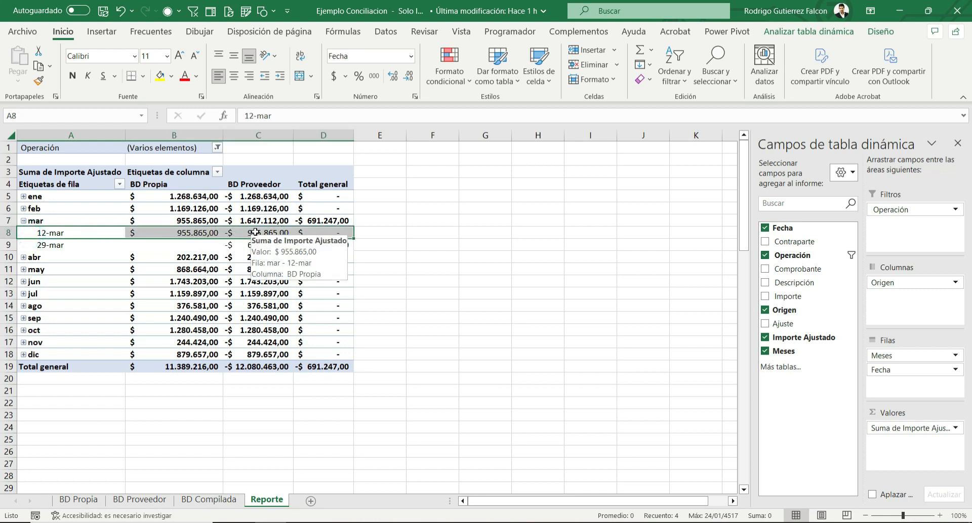
pyautogui.click(20, 245)
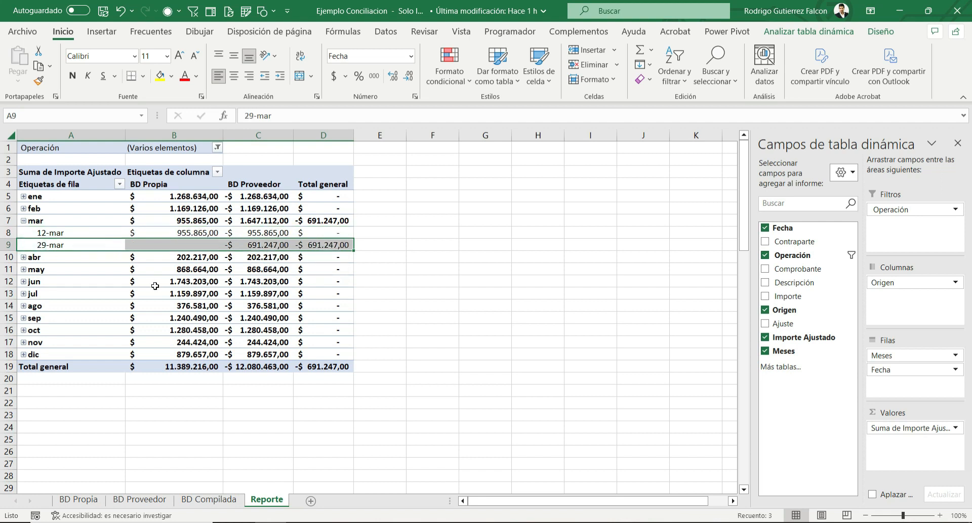
pyautogui.click(205, 244)
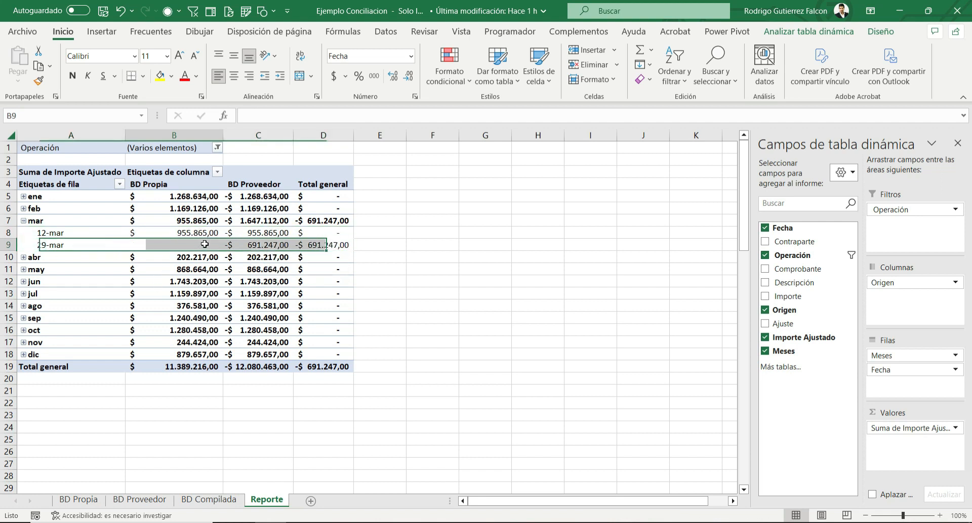
pyautogui.click(257, 245)
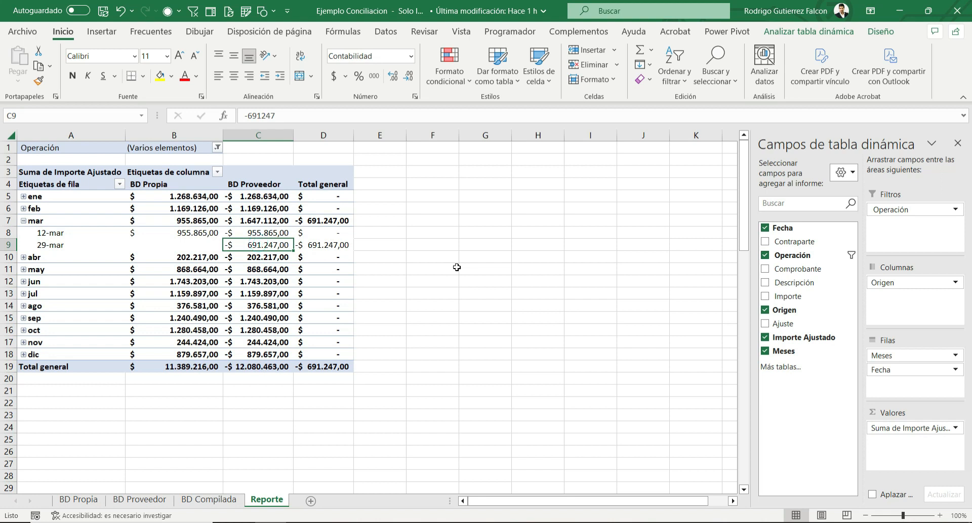
pyautogui.click(196, 247)
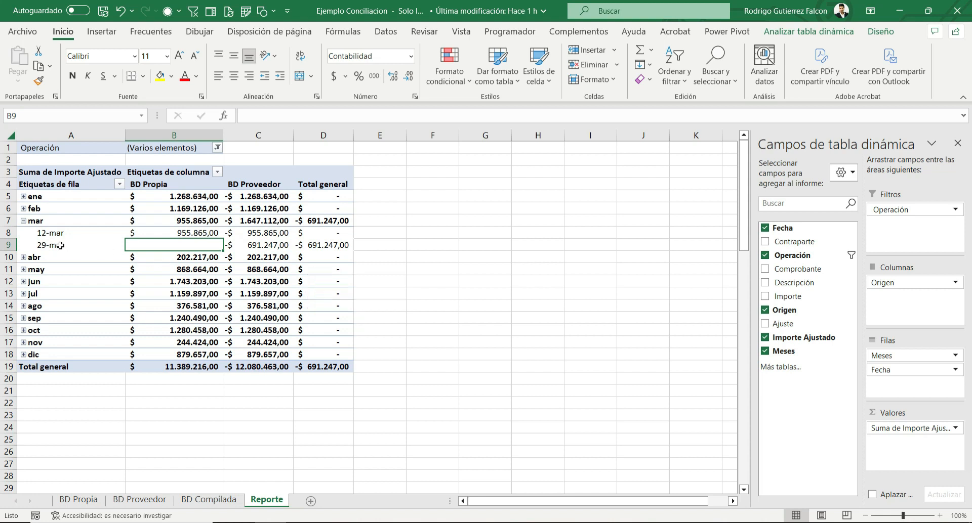
pyautogui.click(23, 245)
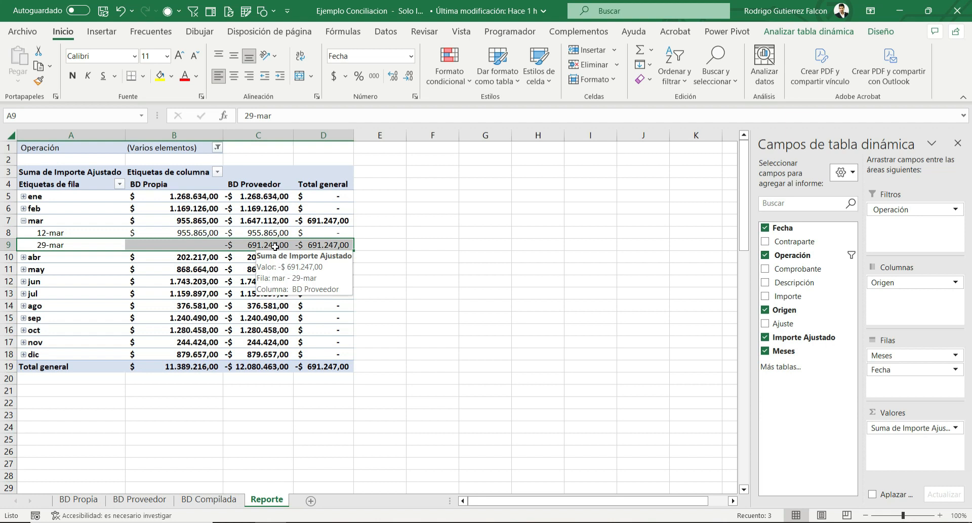
# Step: Change the Fecha filter of the BD Compilada table to show only marzo instead of julio
pyautogui.click(207, 500)
pyautogui.click(64, 147)
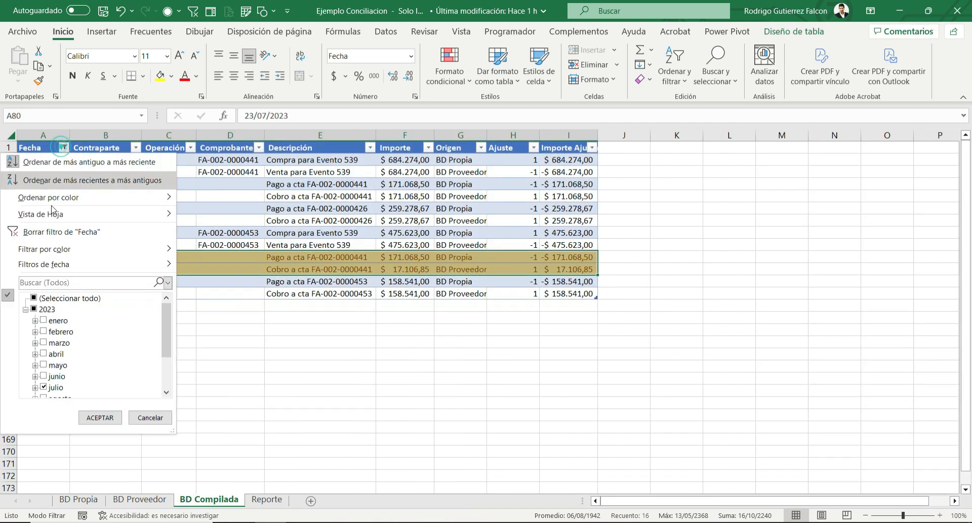
pyautogui.click(43, 388)
pyautogui.click(44, 343)
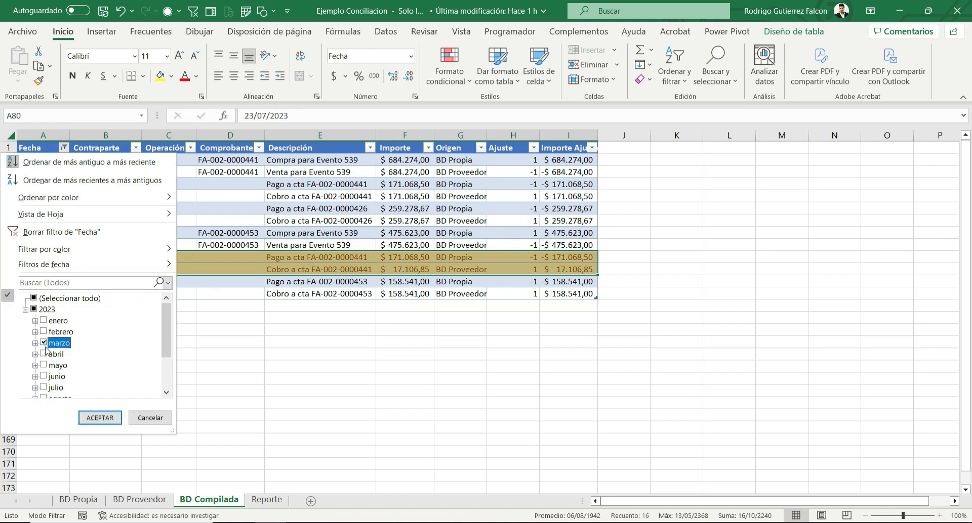
pyautogui.click(87, 416)
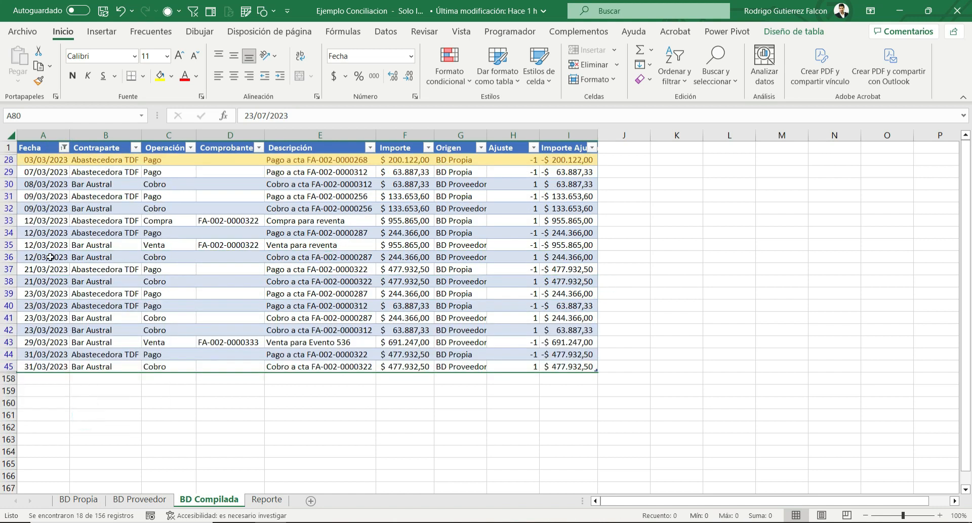
# Step: Apply the Neutral cell style to the 29/03/2023 Venta record for Evento 536 in the BD Compilada table
pyautogui.click(25, 344)
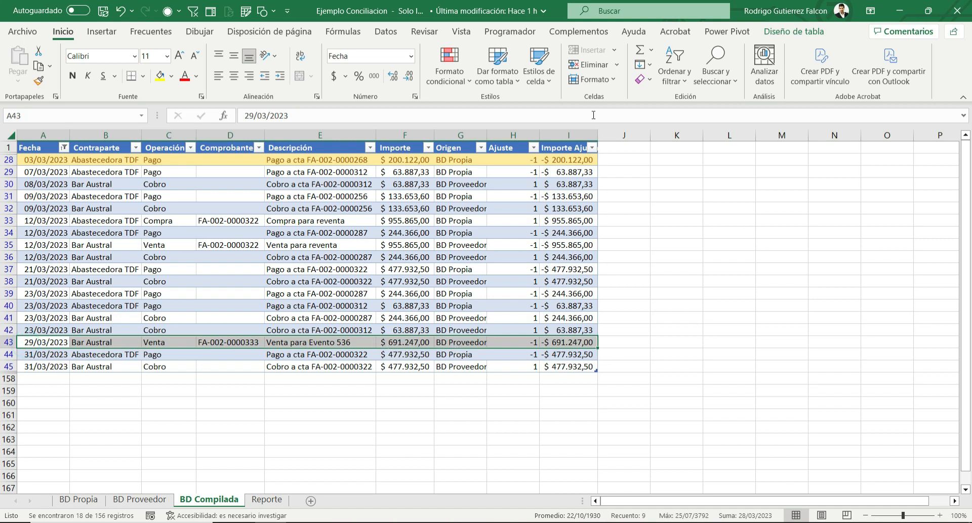
pyautogui.click(538, 81)
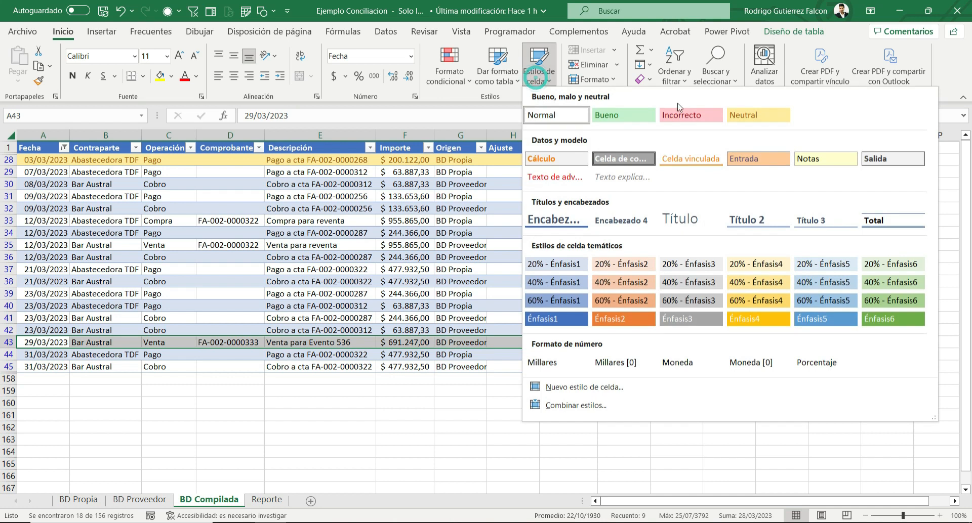
pyautogui.click(773, 120)
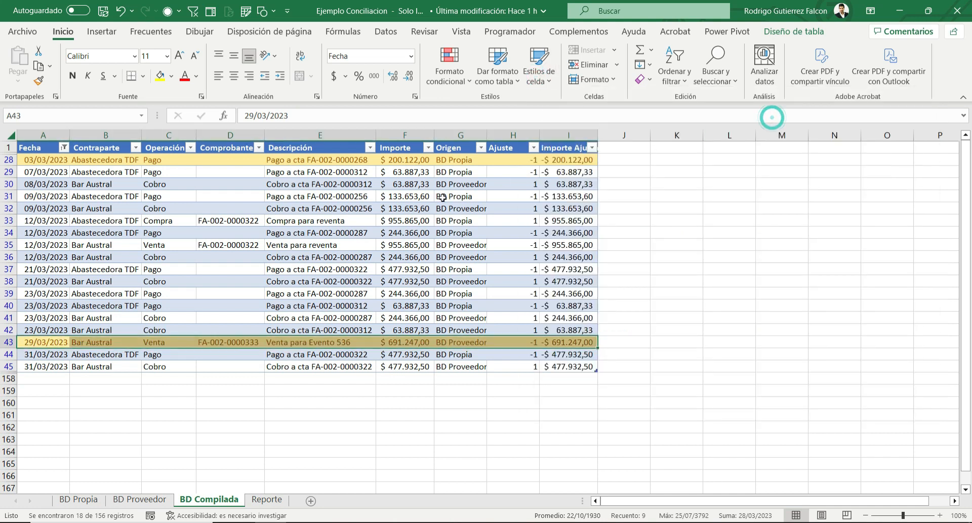
# Step: Filter the Fecha column of BD Compilada by the light yellow cell color and select all the filtered records
pyautogui.click(267, 500)
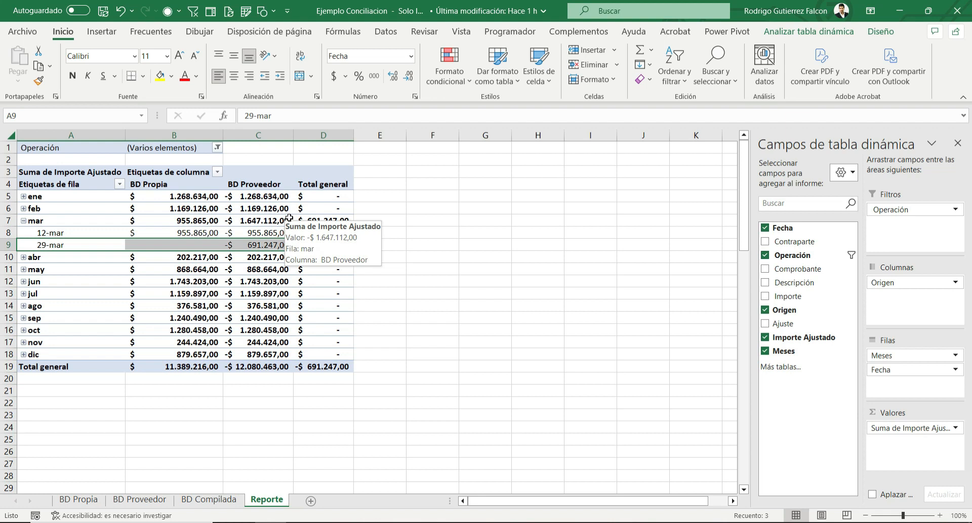
pyautogui.click(223, 501)
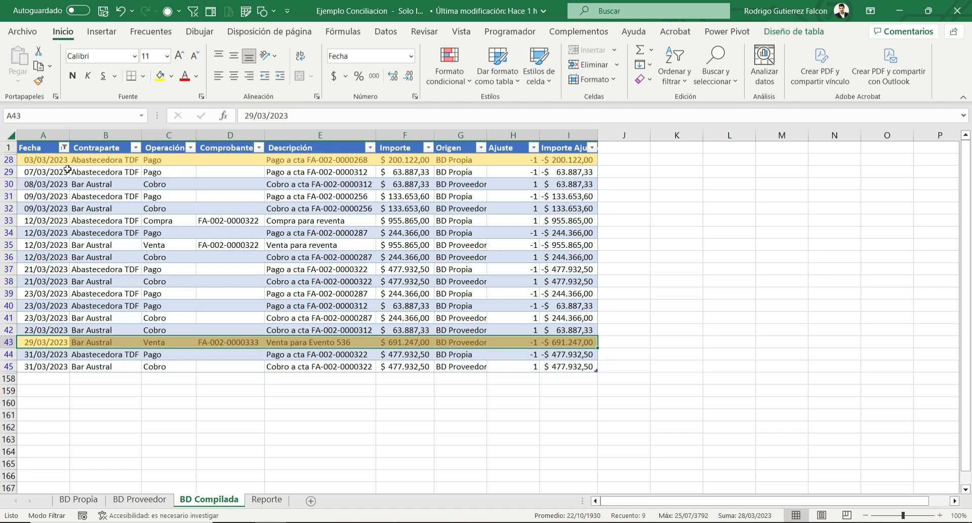
pyautogui.click(65, 147)
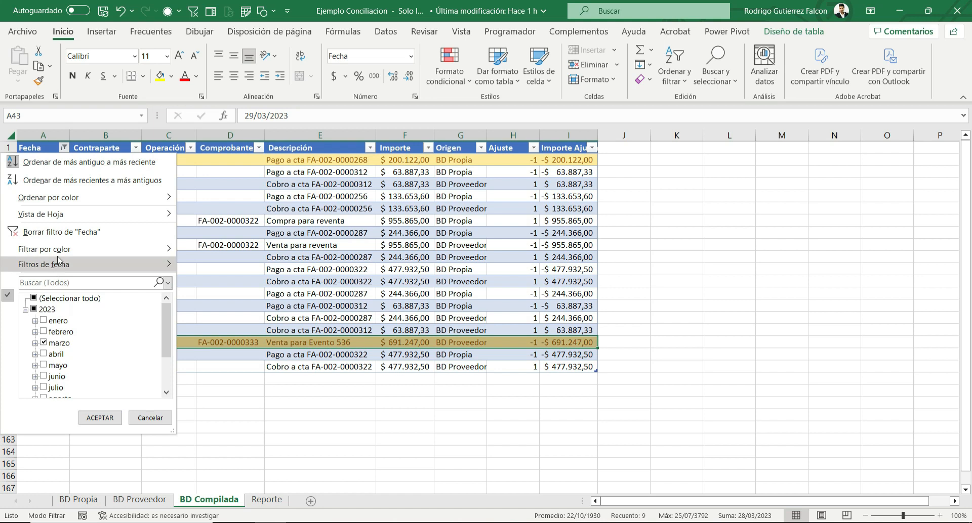
pyautogui.moveTo(60, 253)
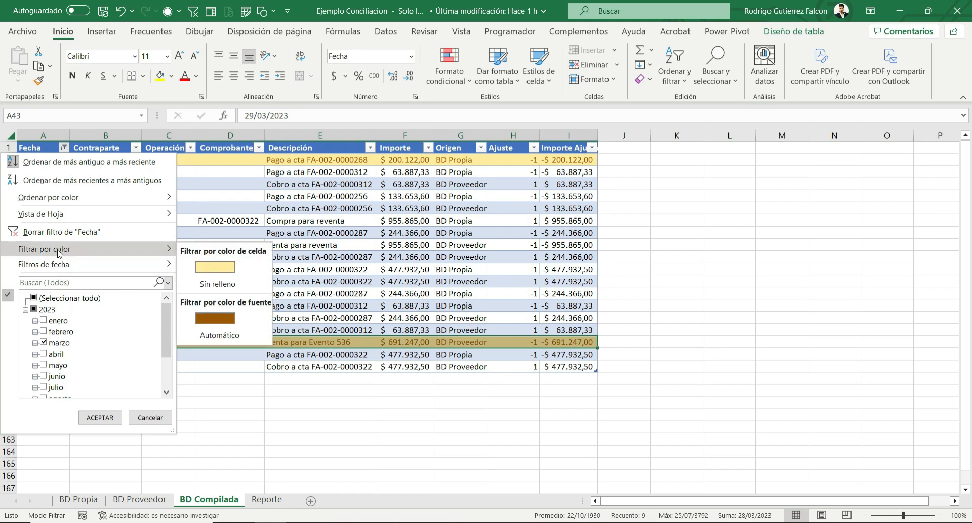
pyautogui.click(219, 269)
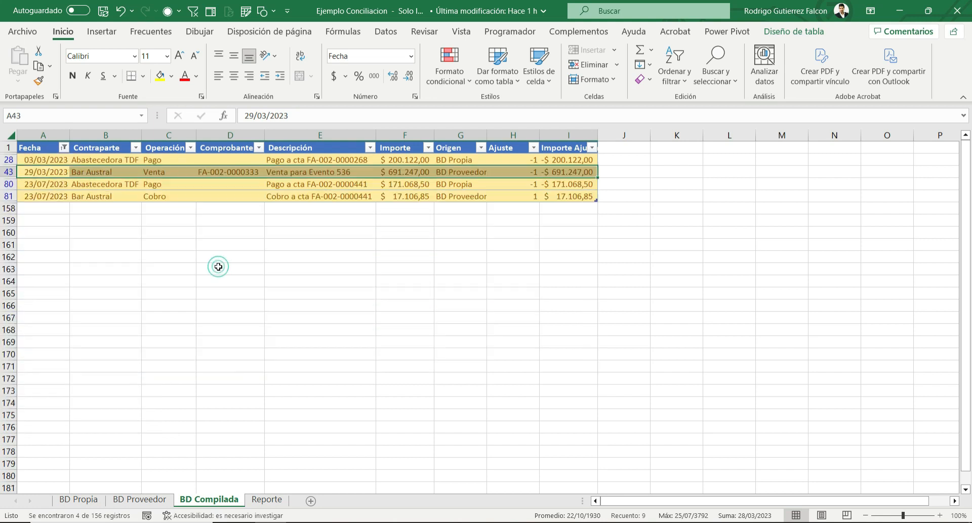
pyautogui.click(30, 160)
pyautogui.hotkey('ctrl', 'a')
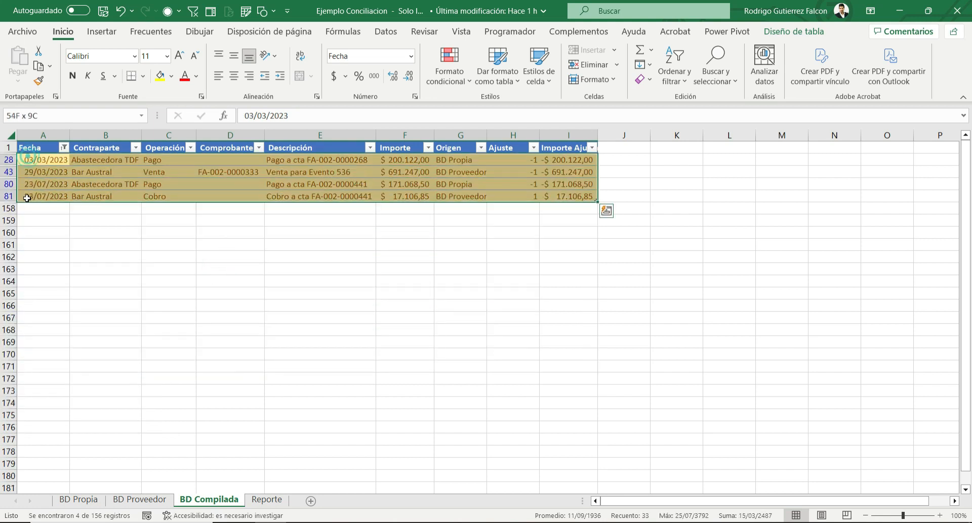
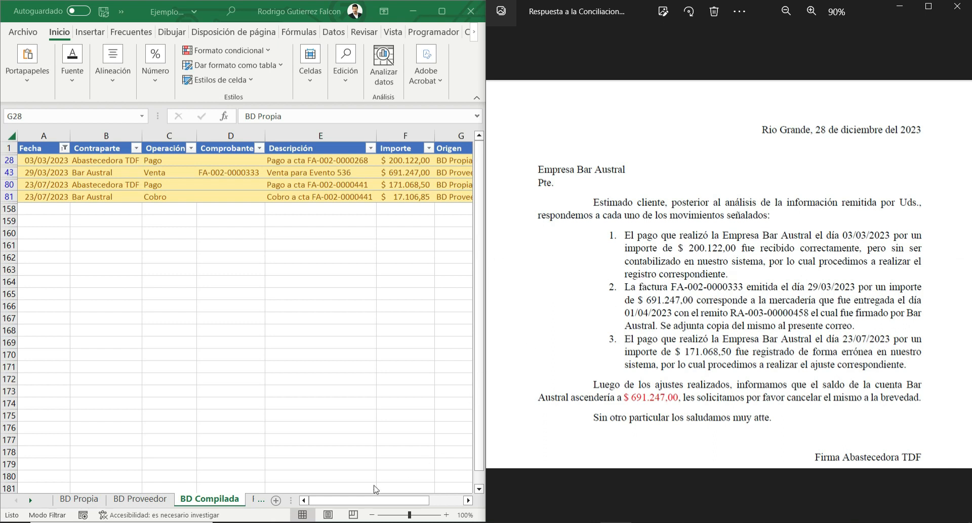
# Step: Add a new column headed Accion next to Importe Ajustado in the BD Compilada table
pyautogui.click(31, 160)
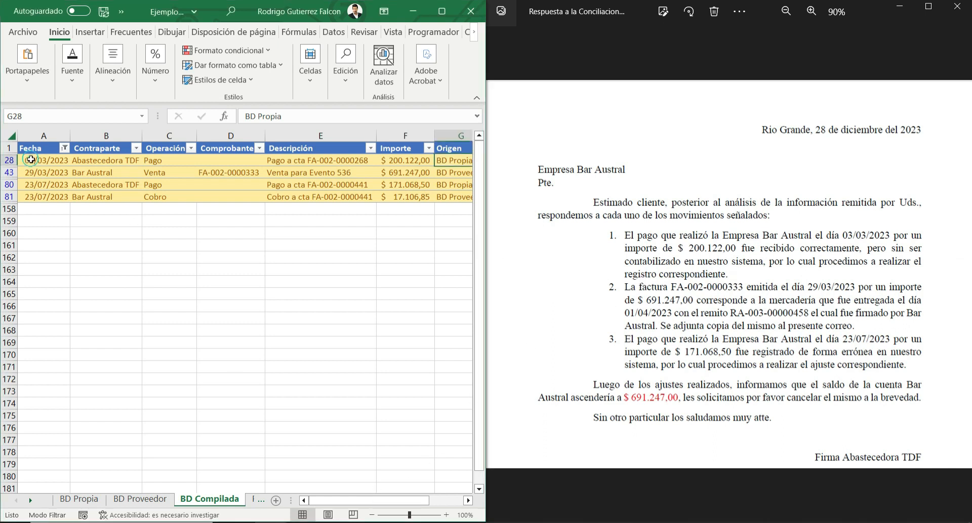
pyautogui.click(29, 160)
pyautogui.moveTo(338, 500); pyautogui.dragTo(272, 491)
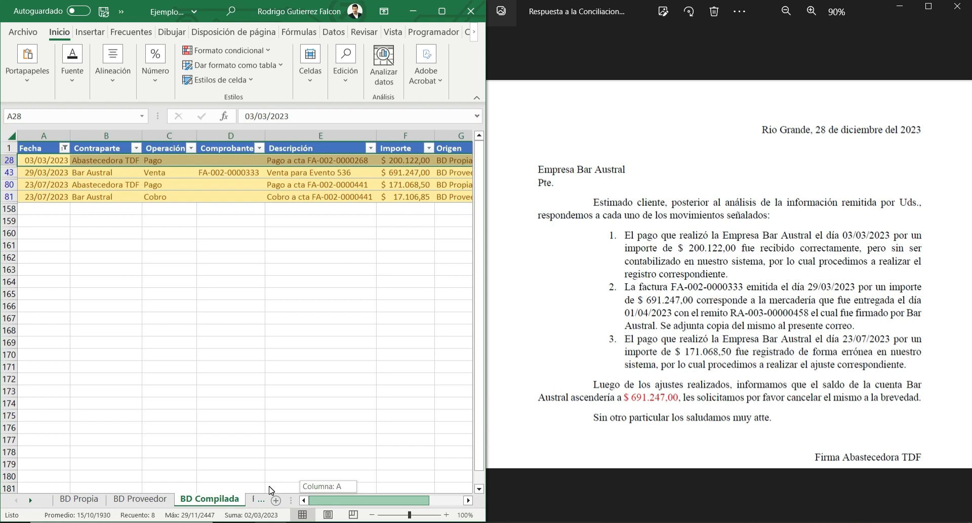
pyautogui.moveTo(271, 491); pyautogui.dragTo(359, 490)
pyautogui.click(434, 149)
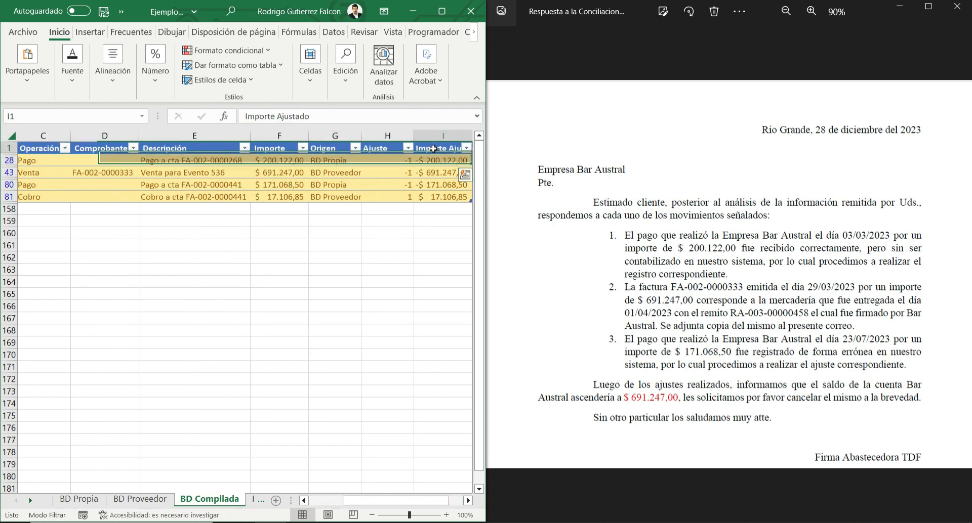
pyautogui.press('Right')
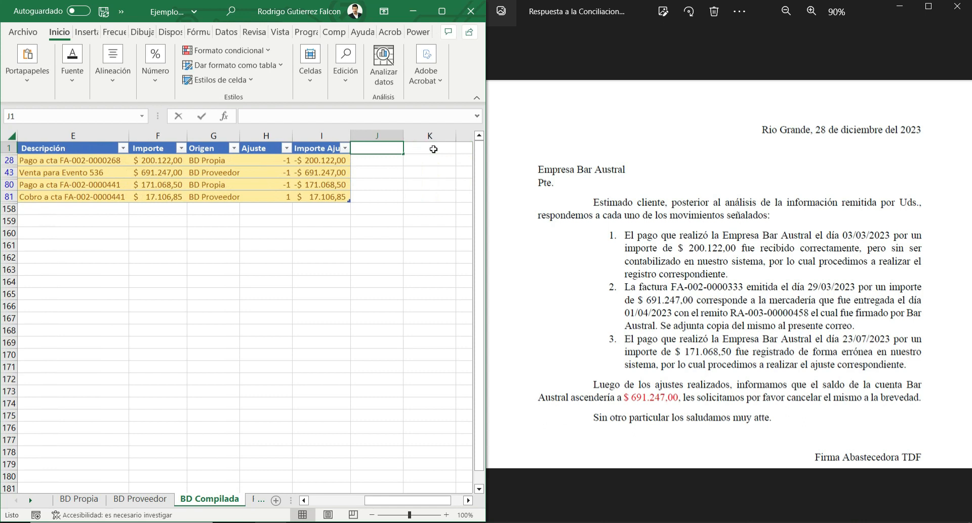
pyautogui.write('Accion')
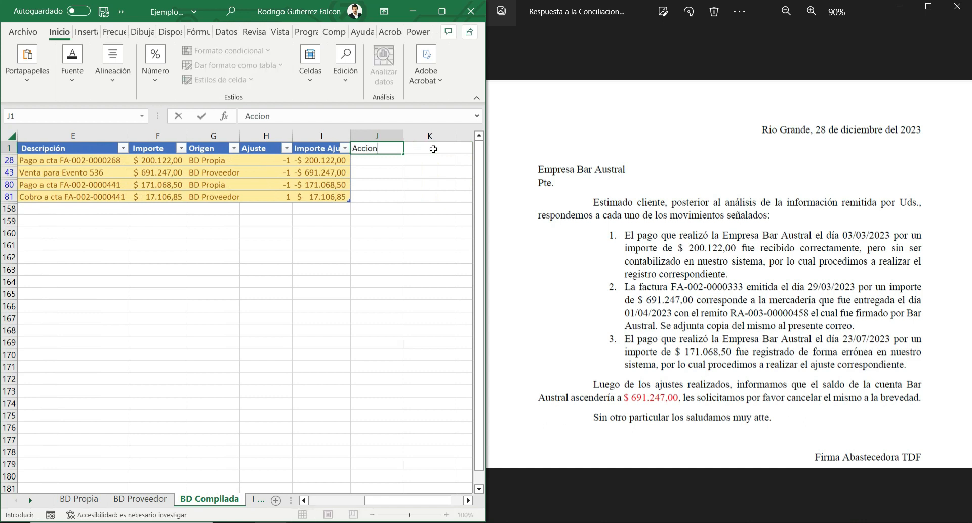
pyautogui.press('Return')
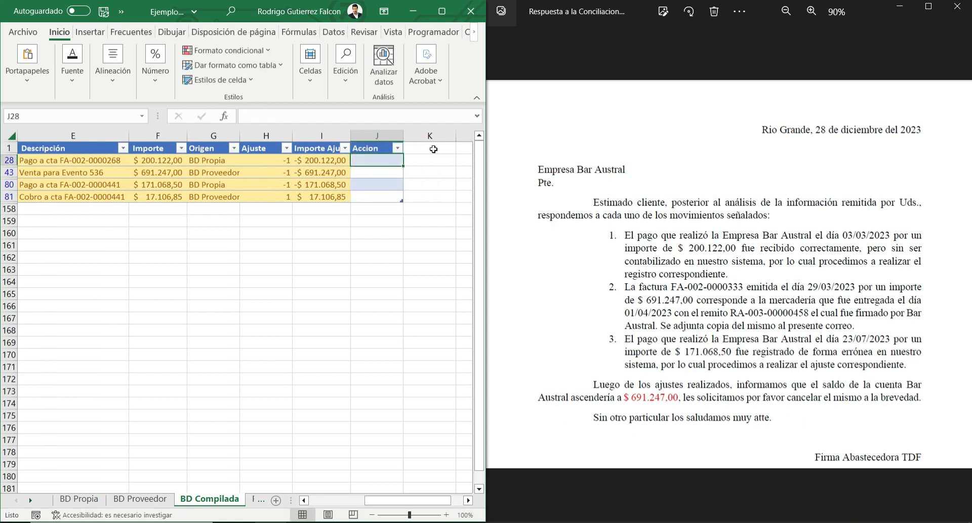
# Step: Enter Nada as the Accion for the 03/03/2023 payment in the BD Compilada table
pyautogui.write('Nac')
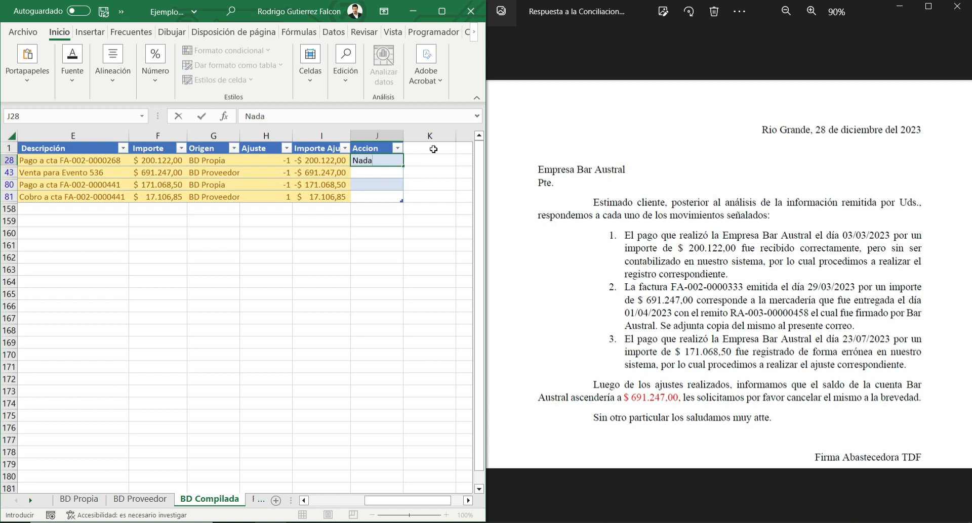
pyautogui.write('a')
pyautogui.press('Return')
pyautogui.hotkey('shift', 'Return')
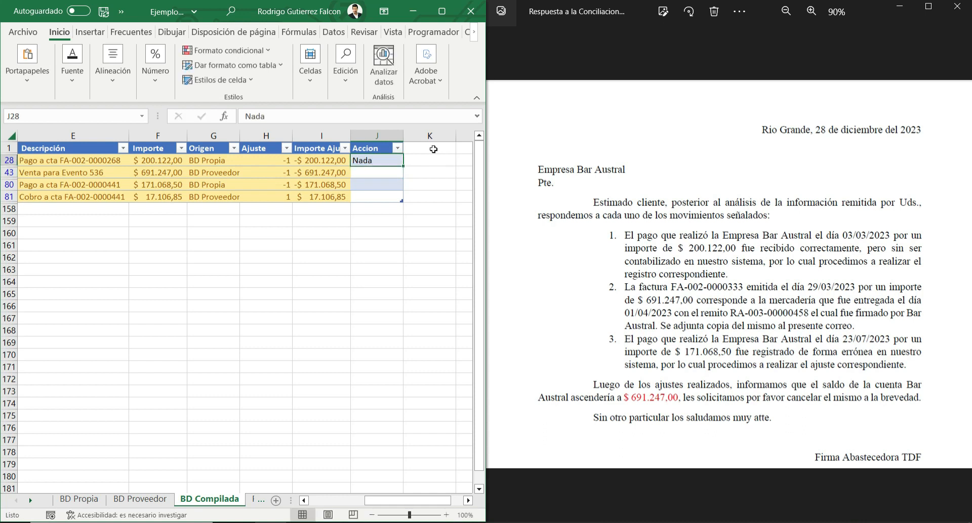
# Step: Examine the 29/03/2023 Venta record's comprobante and importe against point 2 of the supplier's letter
pyautogui.press('Up')
pyautogui.hotkey('ctrl', 'Left')
pyautogui.press('Right')
pyautogui.hotkey('ctrl', 'Right')
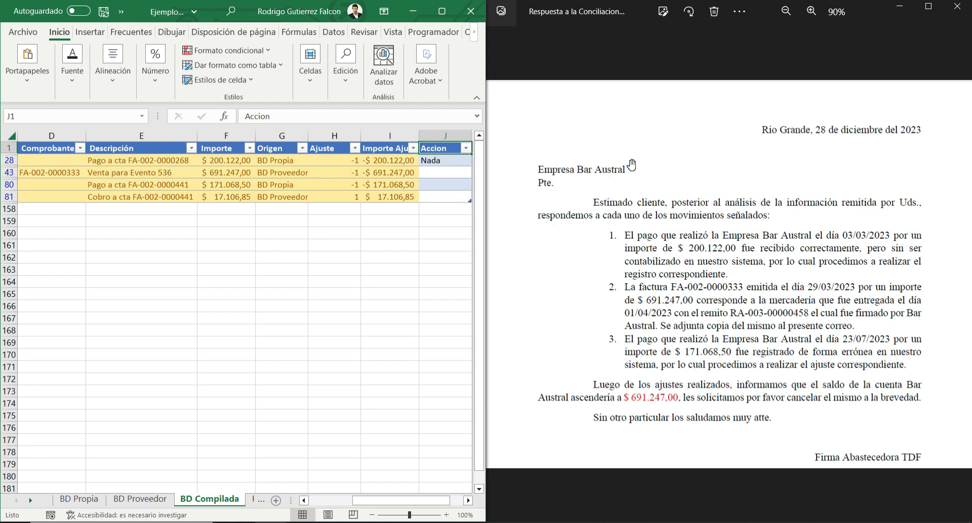
pyautogui.click(427, 173)
pyautogui.press('Left')
pyautogui.press('Left')
pyautogui.press('Left')
pyautogui.press('Left')
pyautogui.press('Left')
pyautogui.press('Left')
pyautogui.press('Left')
pyautogui.press('Left')
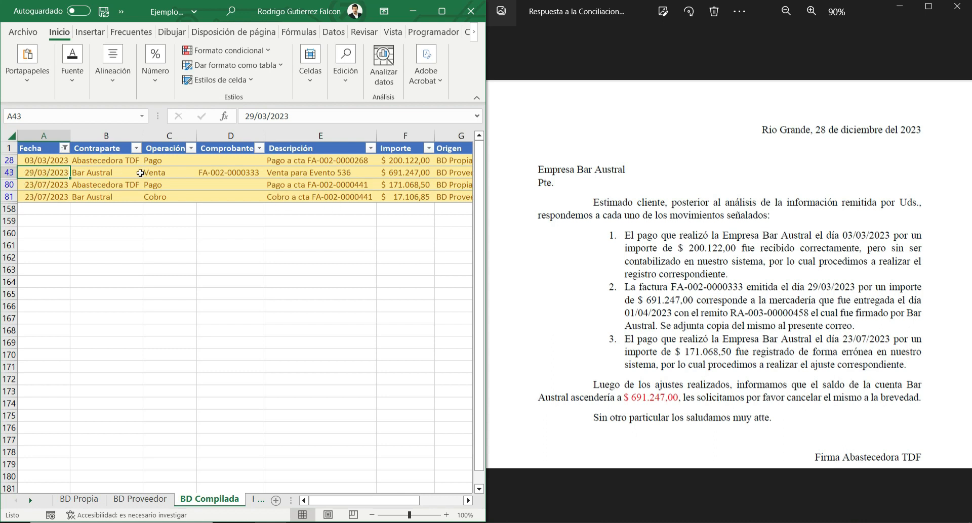
pyautogui.click(239, 172)
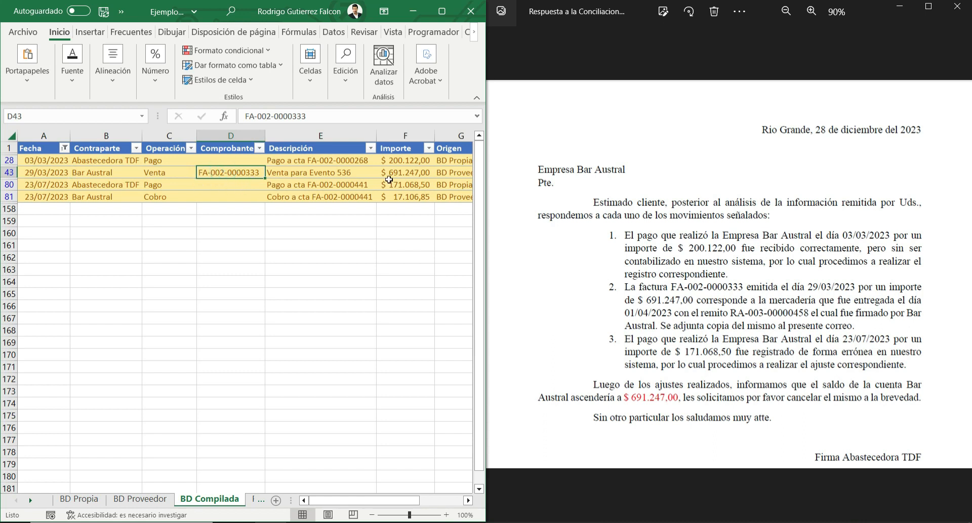
pyautogui.click(411, 177)
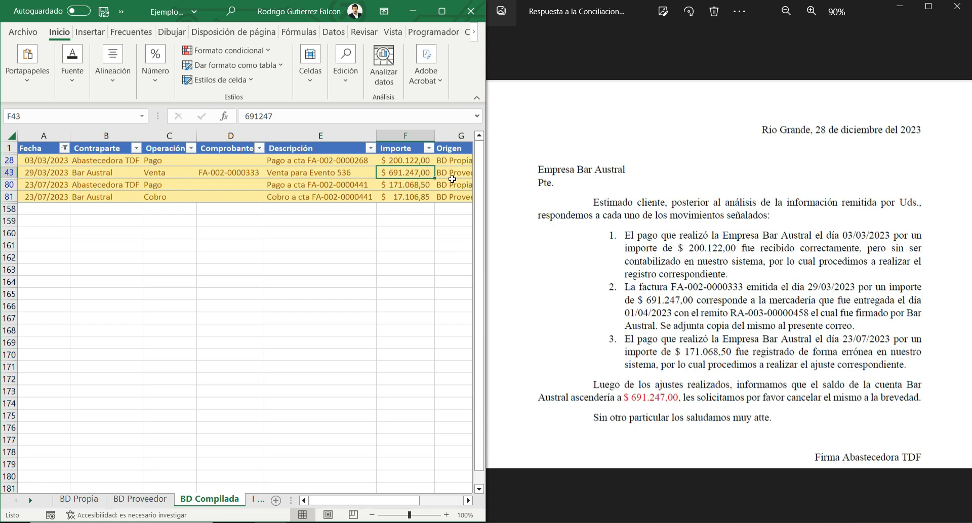
pyautogui.moveTo(368, 502); pyautogui.dragTo(461, 502)
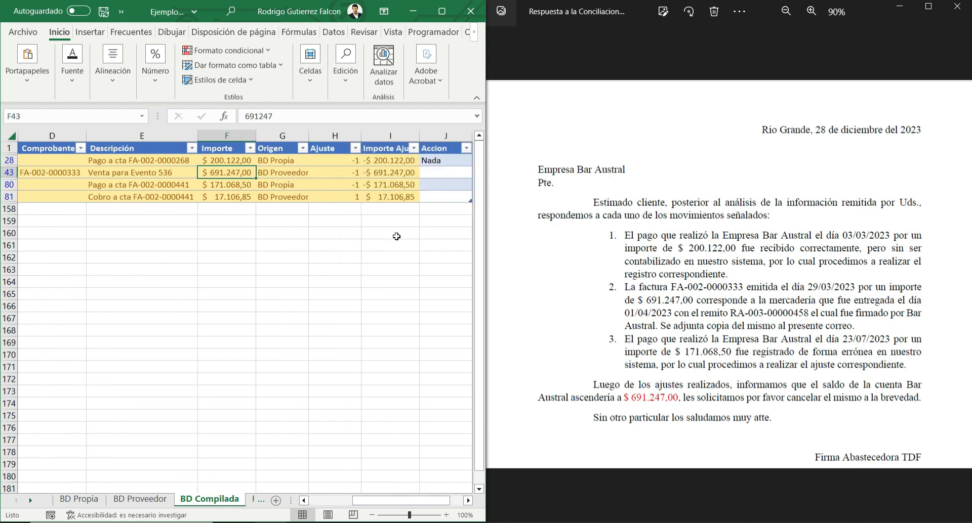
pyautogui.click(445, 173)
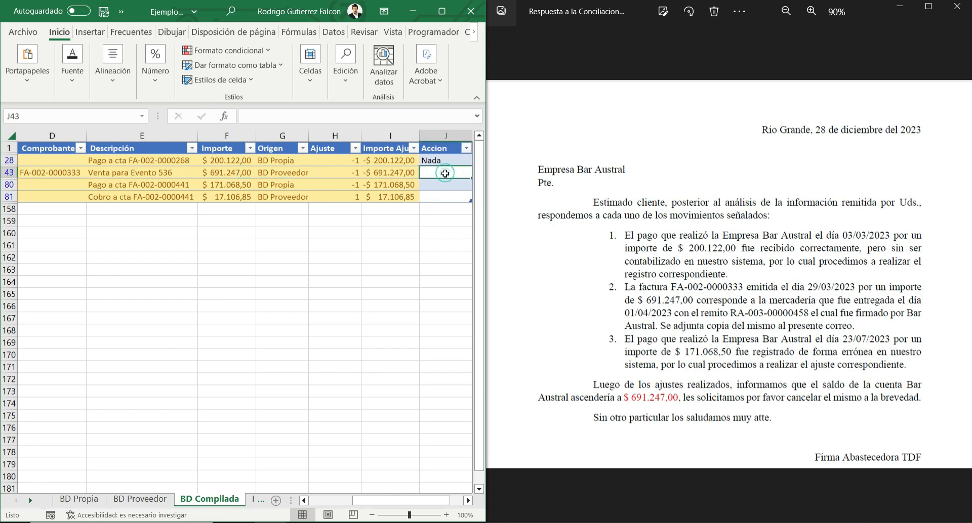
pyautogui.write('Ingresa')
pyautogui.press('BackSpace')
pyautogui.press('BackSpace')
pyautogui.press('BackSpace')
pyautogui.press('BackSpace')
pyautogui.press('BackSpace')
pyautogui.press('BackSpace')
pyautogui.press('BackSpace')
pyautogui.write('Reg')
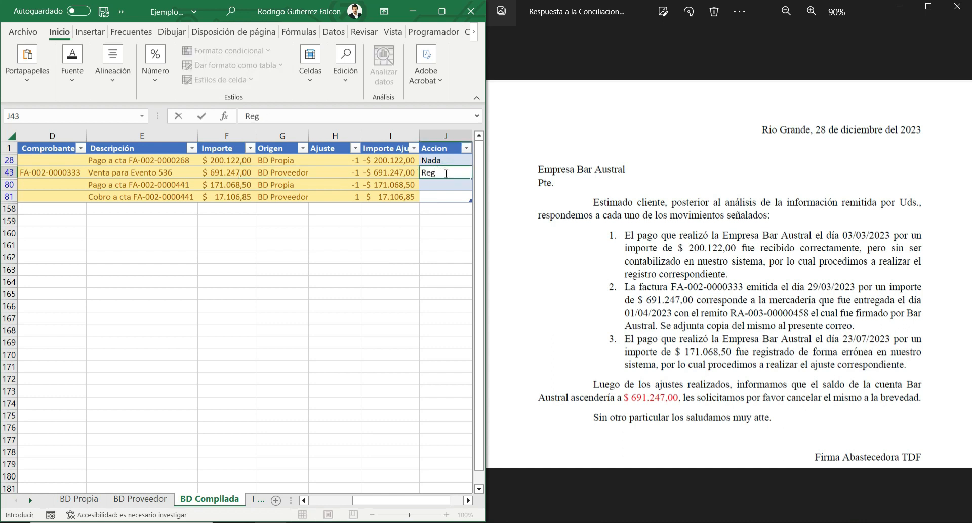
pyautogui.write('istrar')
pyautogui.press('Return')
# Step: Compare the dates, amounts and origins of the two 23/07/2023 records with point 3 of the supplier's letter
pyautogui.click(446, 174)
pyautogui.press('Home')
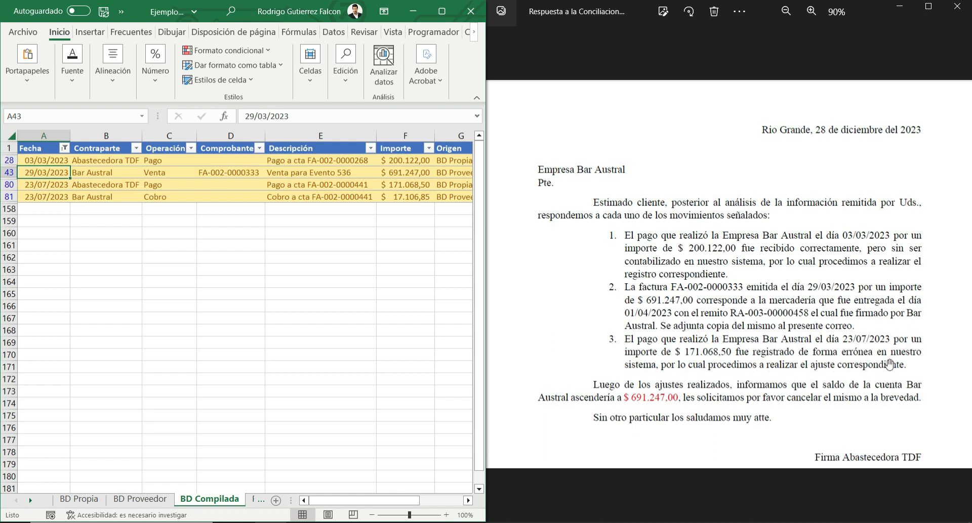
pyautogui.moveTo(412, 502); pyautogui.dragTo(383, 505)
pyautogui.moveTo(23, 185); pyautogui.dragTo(27, 196)
pyautogui.moveTo(346, 501); pyautogui.dragTo(376, 496)
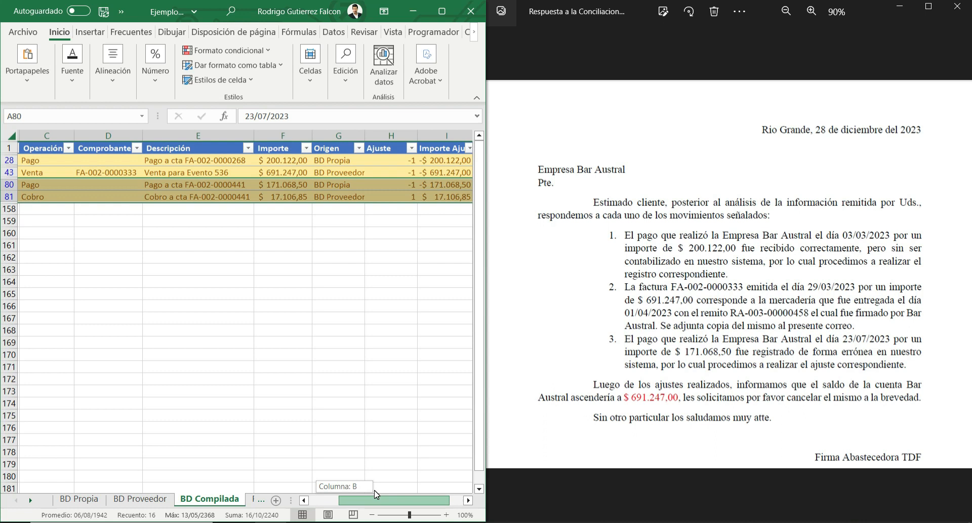
pyautogui.moveTo(377, 495); pyautogui.dragTo(376, 495)
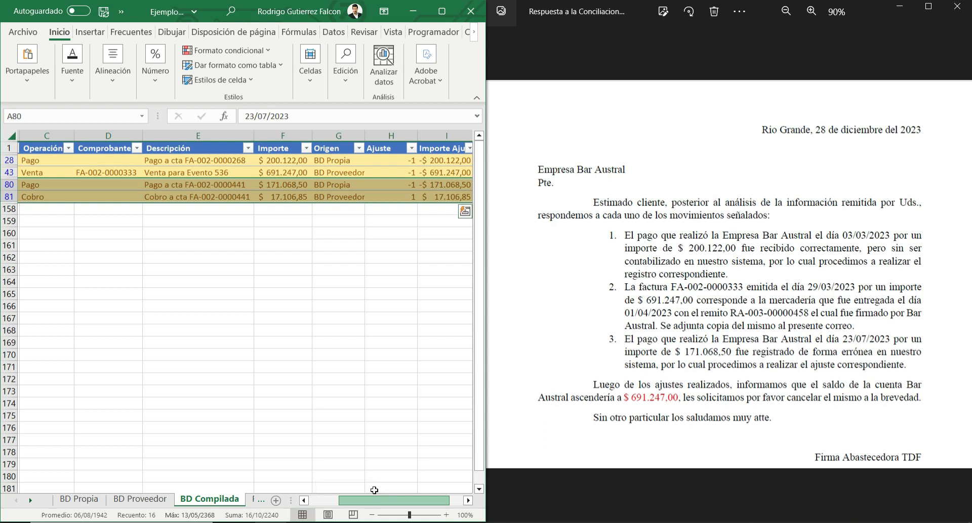
pyautogui.click(293, 184)
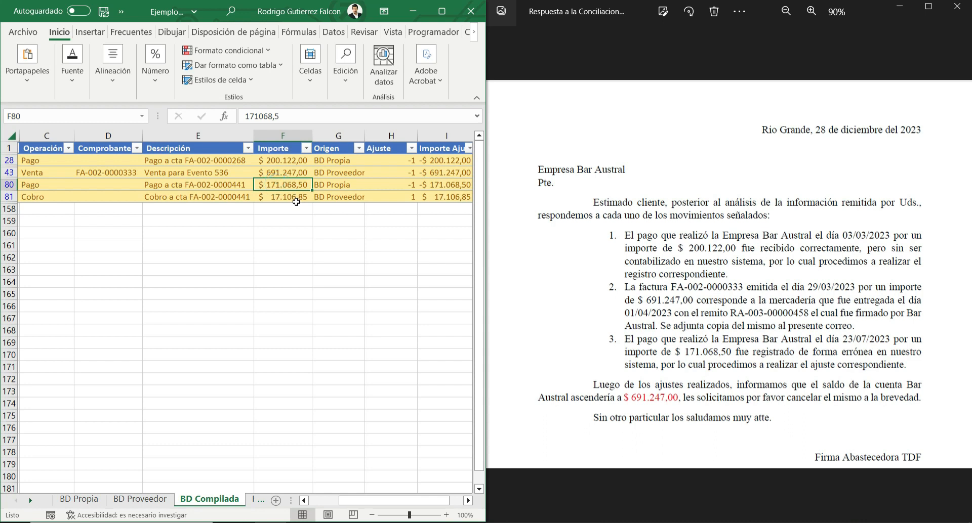
pyautogui.moveTo(288, 185); pyautogui.dragTo(313, 199)
pyautogui.click(334, 197)
# Step: Enter Nada as the Accion for both 23/07/2023 records, the Pago and the Cobro
pyautogui.click(327, 185)
pyautogui.press('Right')
pyautogui.press('Right')
pyautogui.press('Right')
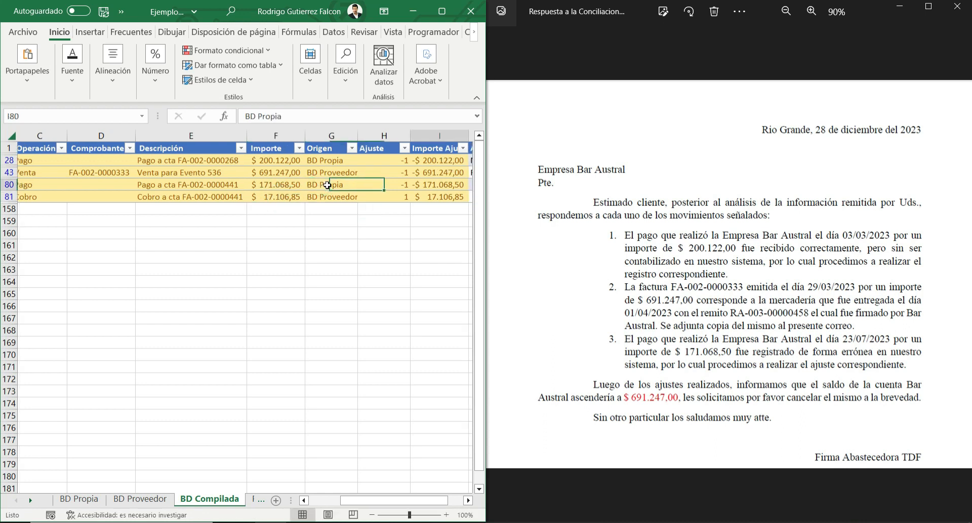
pyautogui.hotkey('shift', 'Down')
pyautogui.write('Nada')
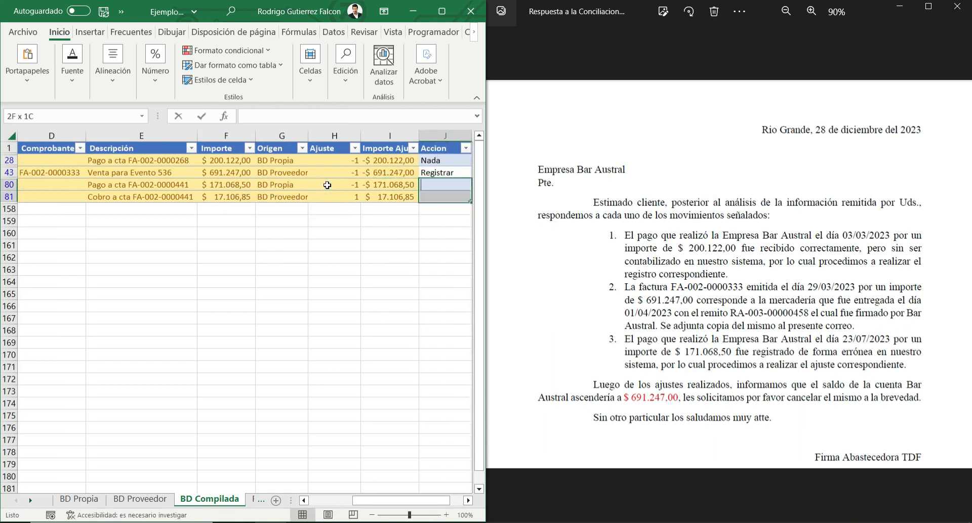
pyautogui.hotkey('ctrl', 'Return')
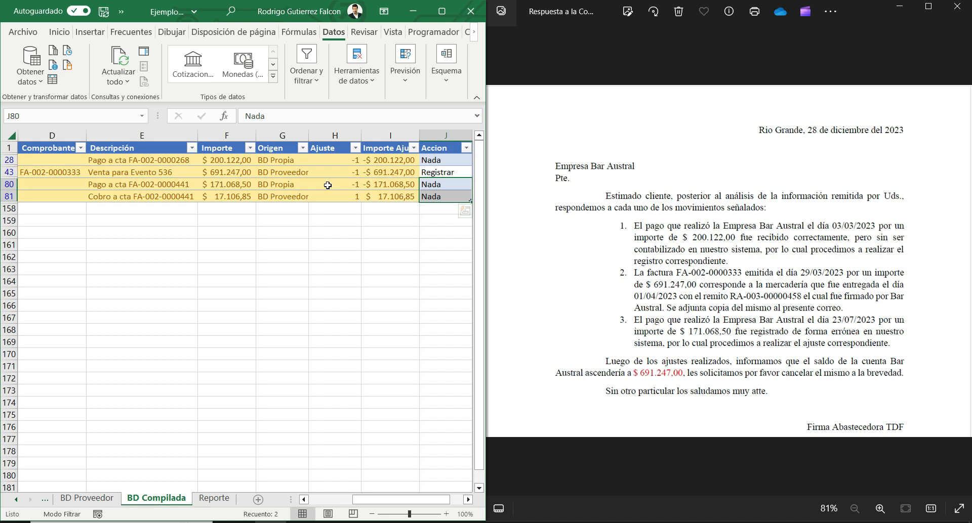
# Step: Switch to the BD Propia sheet and go to the Importe column header
pyautogui.click(16, 500)
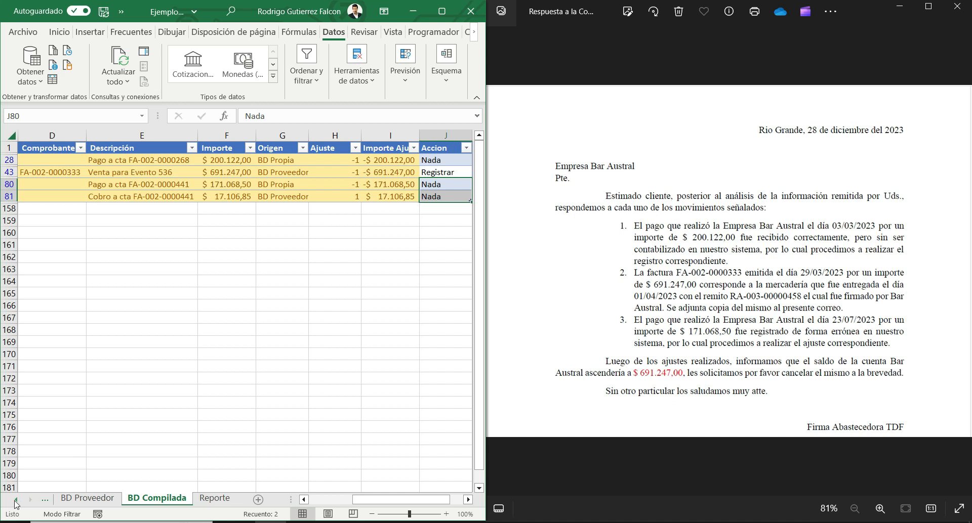
pyautogui.click(79, 499)
pyautogui.click(391, 154)
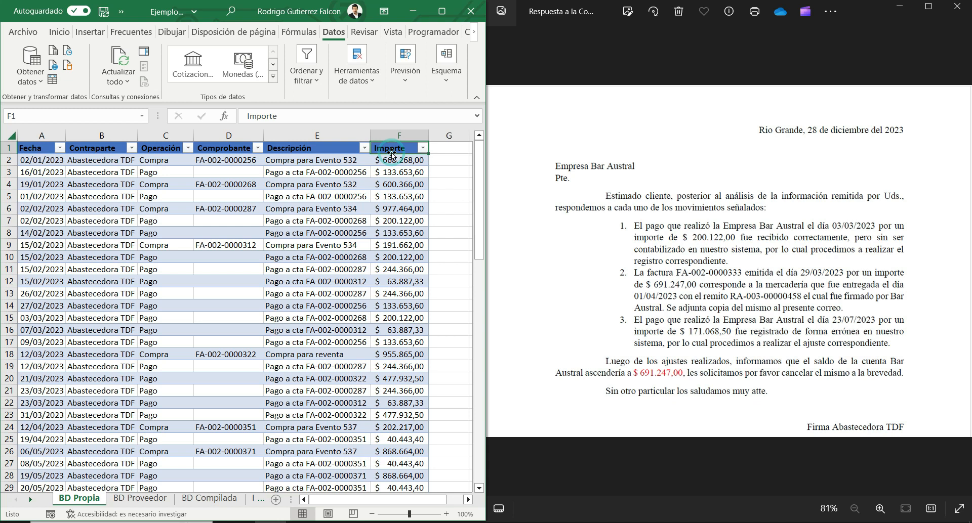
# Step: Examine the first purchase and payment amounts in the Importe column of BD Propia
pyautogui.press('Down')
pyautogui.press('Down')
pyautogui.press('Down')
pyautogui.press('Down')
pyautogui.press('Up')
pyautogui.press('Up')
pyautogui.press('Down')
pyautogui.press('Down')
pyautogui.press('Down')
pyautogui.press('Up')
pyautogui.press('Up')
pyautogui.press('Up')
pyautogui.press('Up')
pyautogui.press('Down')
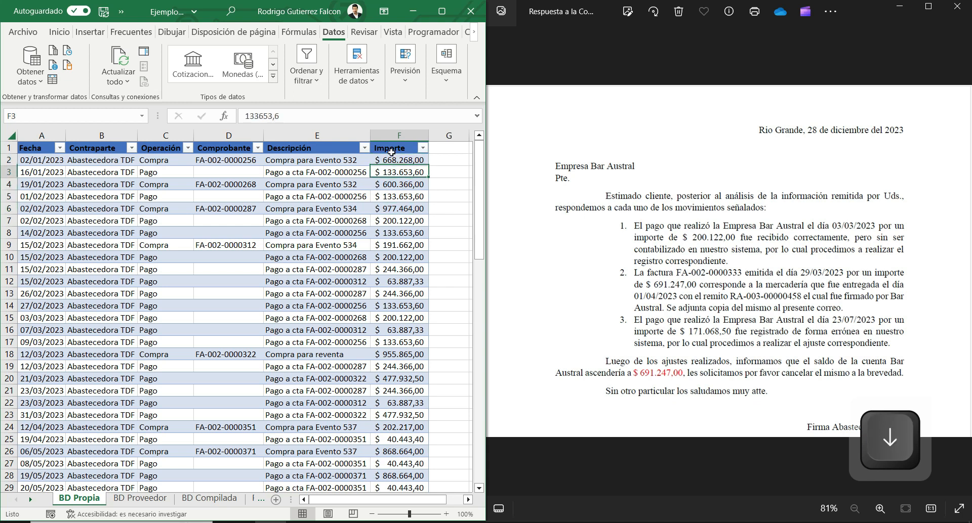
# Step: Add a new column headed Ajuste next to Importe in the BD Propia table
pyautogui.press('Up')
pyautogui.press('Up')
pyautogui.press('Right')
pyautogui.write('Ajuste')
pyautogui.press('Return')
# Step: Add a new column headed Importe Ajustado next to Ajuste in the BD Propia table
pyautogui.press('Up')
pyautogui.press('Right')
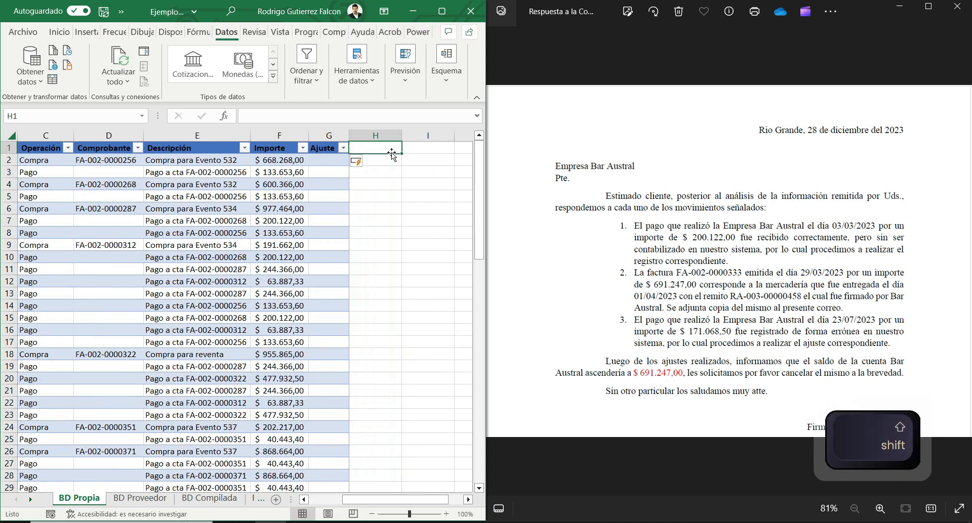
pyautogui.write('A')
pyautogui.press('BackSpace')
pyautogui.write('Importe Ajustad')
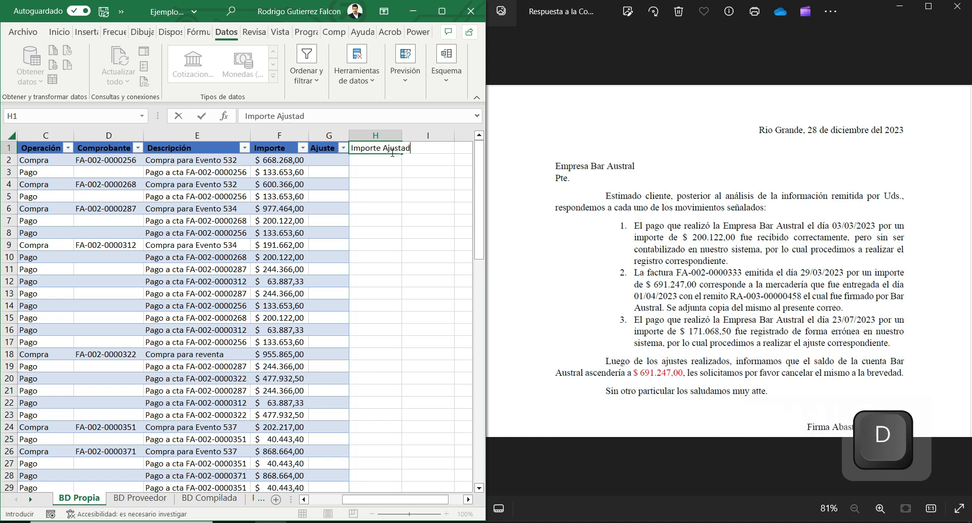
pyautogui.press('Return')
# Step: Filter the Operación column of the BD Propia table to show only Compra
pyautogui.press('Up')
pyautogui.hotkey('ctrl', 'Left')
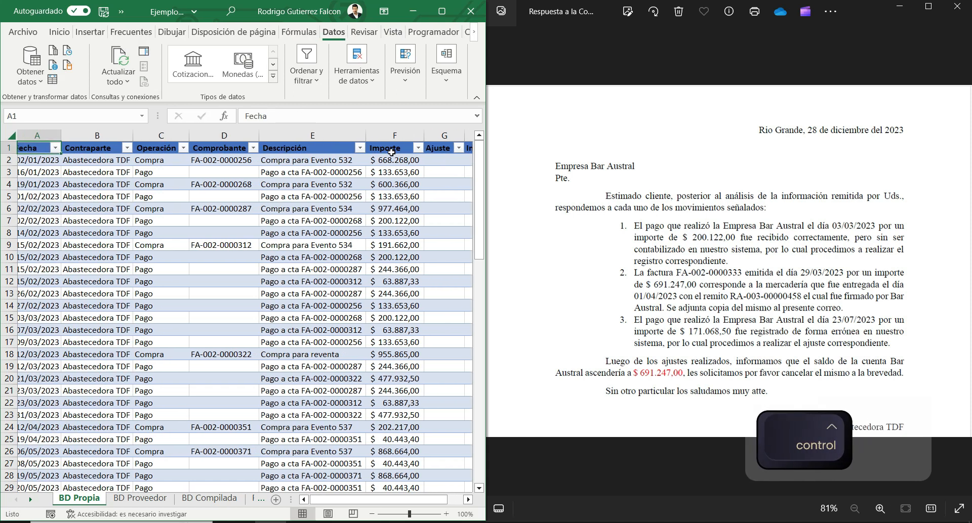
pyautogui.press('Right')
pyautogui.press('Right')
pyautogui.hotkey('alt', 'Down')
pyautogui.press('Down')
pyautogui.press('Down')
pyautogui.press('Down')
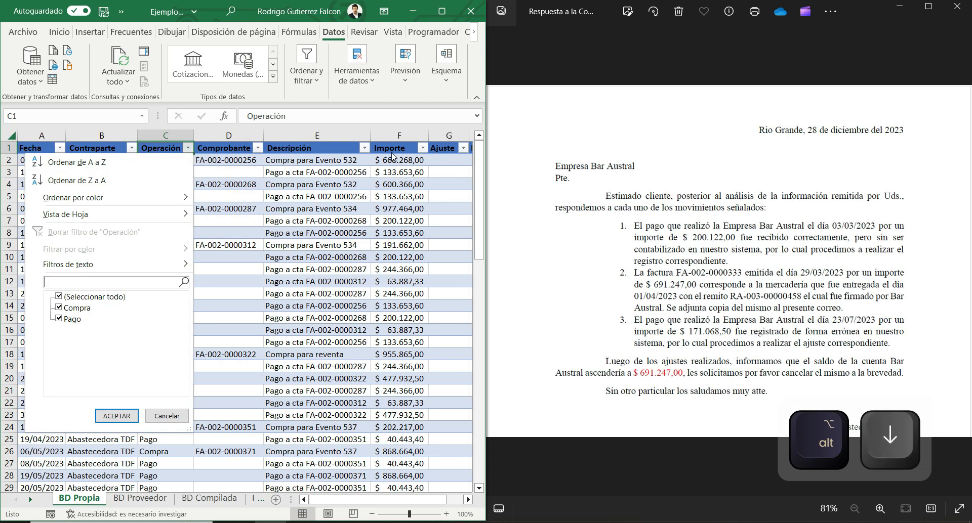
pyautogui.press('space')
pyautogui.press('Down')
pyautogui.press('space')
pyautogui.press('Return')
# Step: Fill the Ajuste column with 1 for all the filtered Compra records
pyautogui.press('Right')
pyautogui.press('Right')
pyautogui.press('Right')
pyautogui.press('Right')
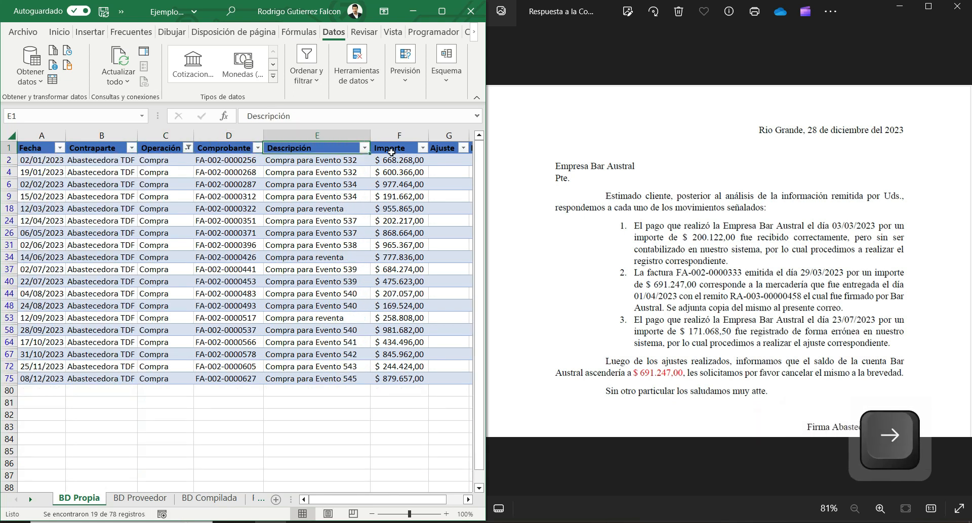
pyautogui.press('Down')
pyautogui.press('Down')
pyautogui.press('Down')
pyautogui.hotkey('ctrl', 'space')
pyautogui.write('1')
pyautogui.hotkey('ctrl', 'Return')
# Step: Change the Operación filter of the BD Propia table to show only Pago
pyautogui.hotkey('ctrl', 'Up')
pyautogui.press('Left')
pyautogui.press('Left')
pyautogui.press('Left')
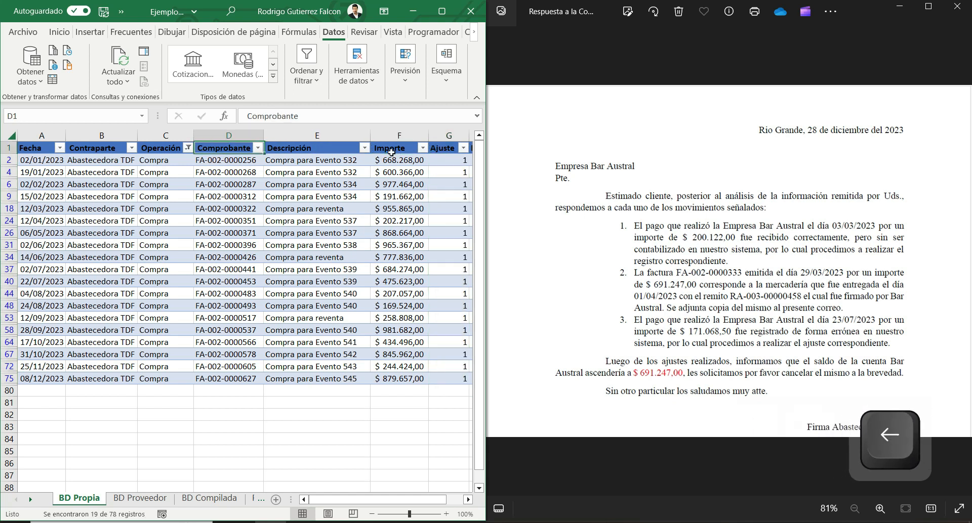
pyautogui.press('Left')
pyautogui.hotkey('alt', 'Down')
pyautogui.press('Down')
pyautogui.press('Down')
pyautogui.press('space')
pyautogui.press('Down')
pyautogui.press('space')
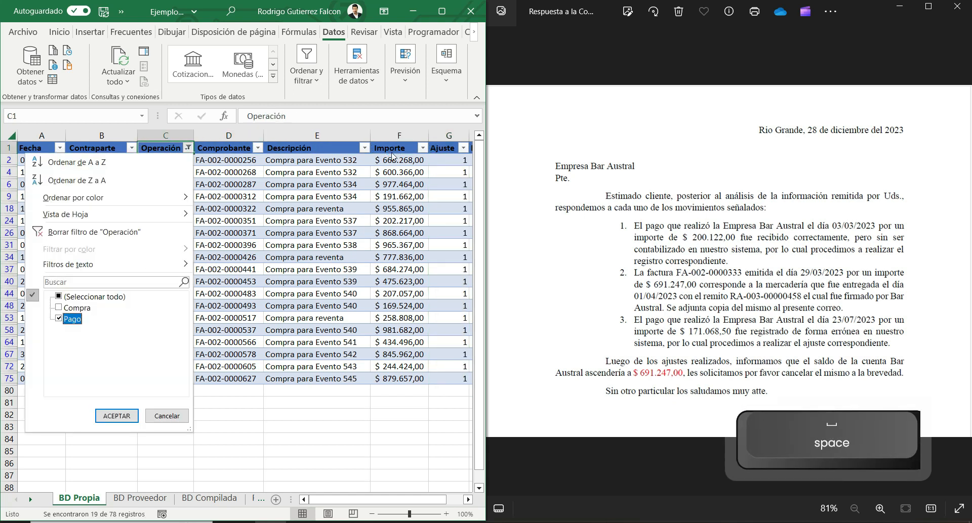
pyautogui.press('Return')
# Step: Fill the Ajuste column with -1 for all the filtered Pago records
pyautogui.press('Right')
pyautogui.press('Right')
pyautogui.press('Right')
pyautogui.press('Right')
pyautogui.press('Down')
pyautogui.press('Down')
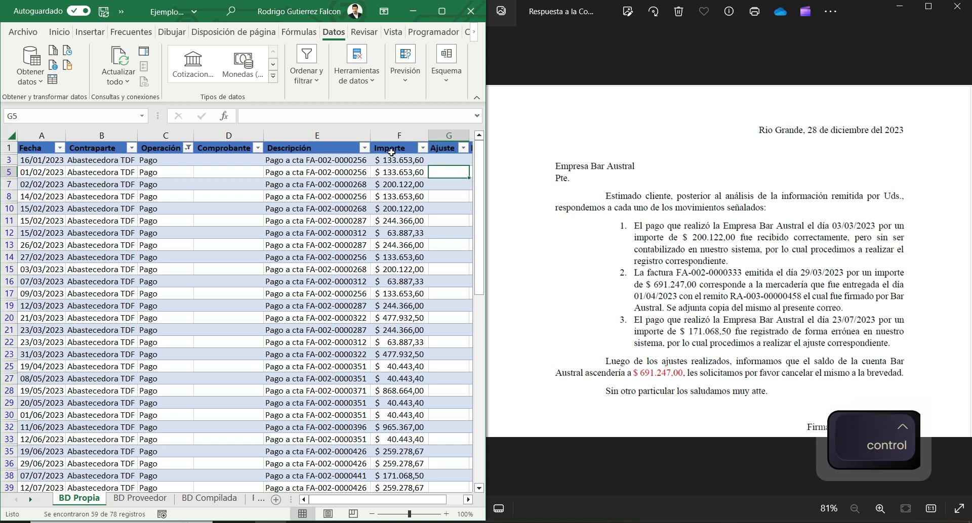
pyautogui.hotkey('ctrl', 'shift', 'Down')
pyautogui.write('-1')
pyautogui.hotkey('ctrl', 'Return')
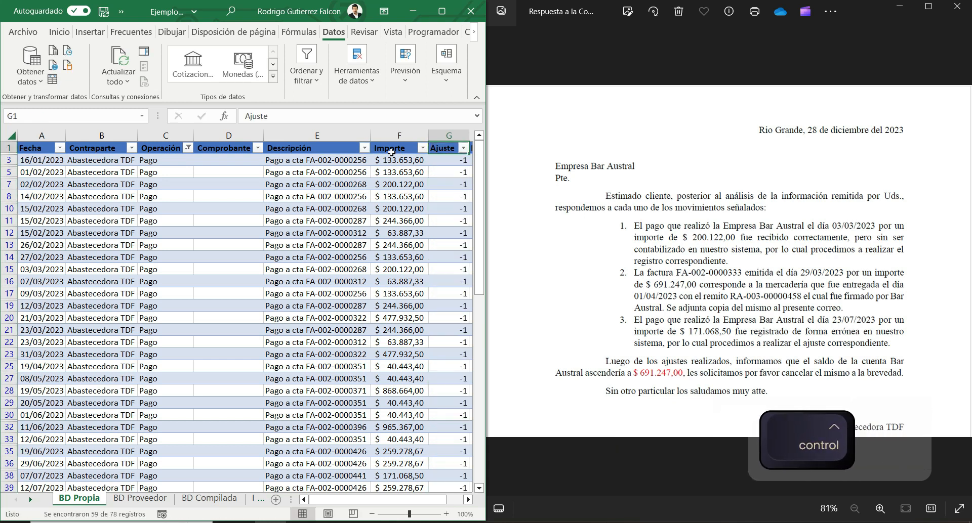
# Step: Clear the filter from the BD Propia table to show all records
pyautogui.hotkey('ctrl', 'Up')
pyautogui.press('alt')
pyautogui.press('d')
pyautogui.press('b')
# Step: Calculate Importe Ajustado in the BD Propia table by multiplying each record's Importe by its Ajuste
pyautogui.press('Right')
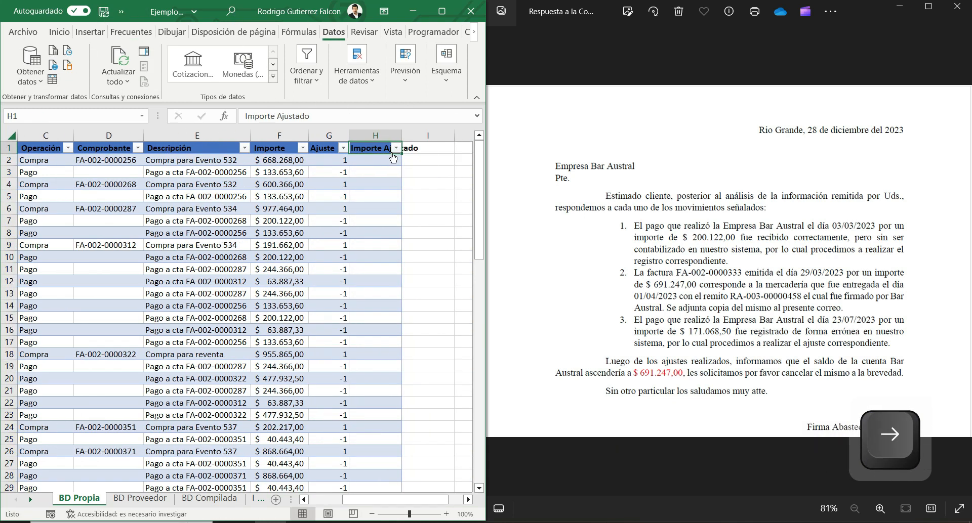
pyautogui.press('Down')
pyautogui.write('+')
pyautogui.press('Left')
pyautogui.press('Left')
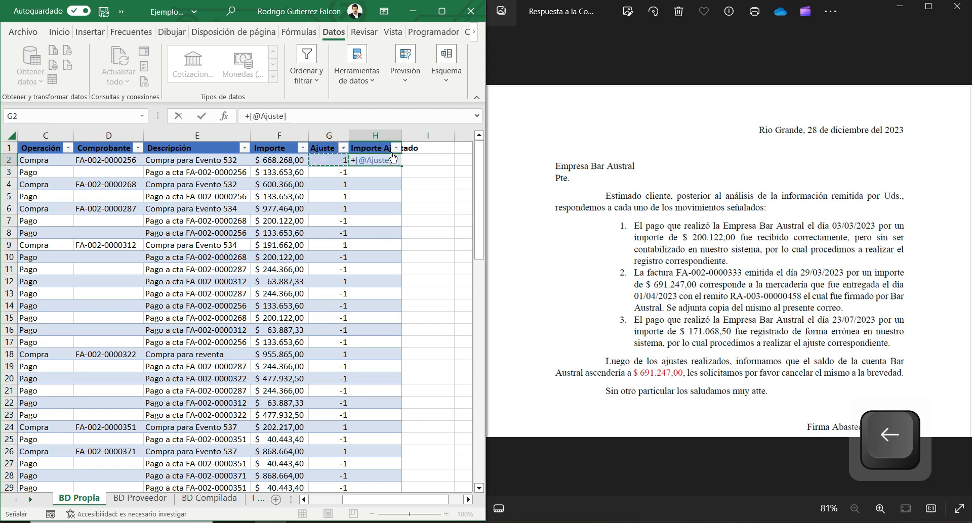
pyautogui.write('*')
pyautogui.press('Left')
pyautogui.press('Return')
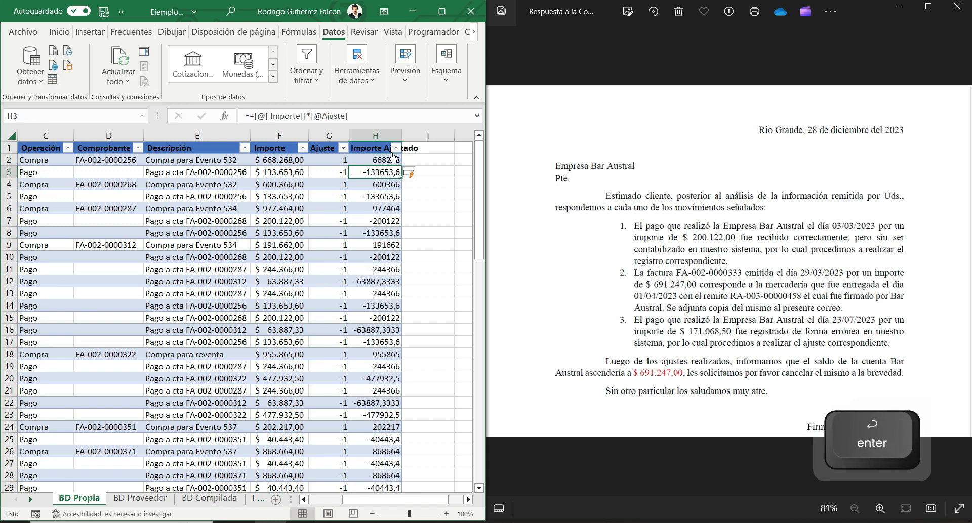
# Step: Apply the accounting currency format to the Importe Ajustado column of the BD Propia table
pyautogui.hotkey('ctrl', 'space')
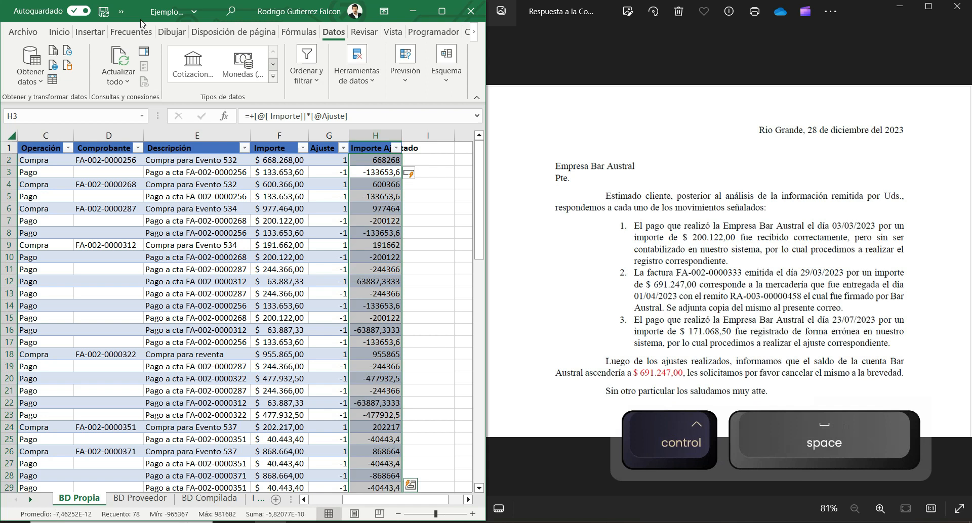
pyautogui.click(59, 32)
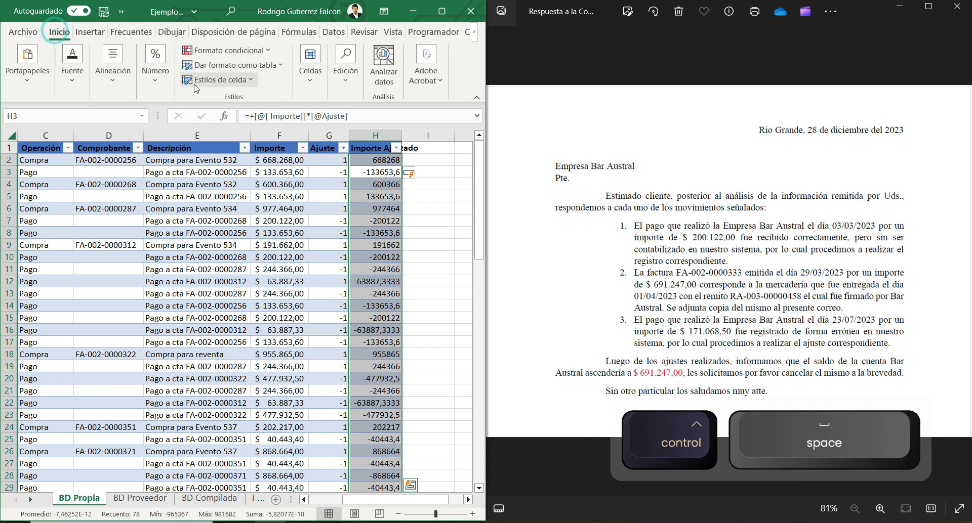
pyautogui.click(154, 84)
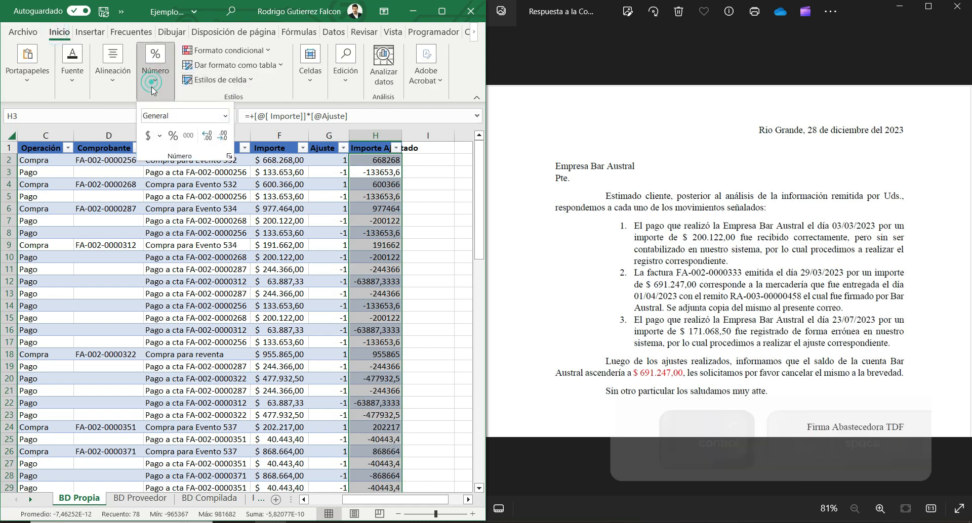
pyautogui.click(151, 135)
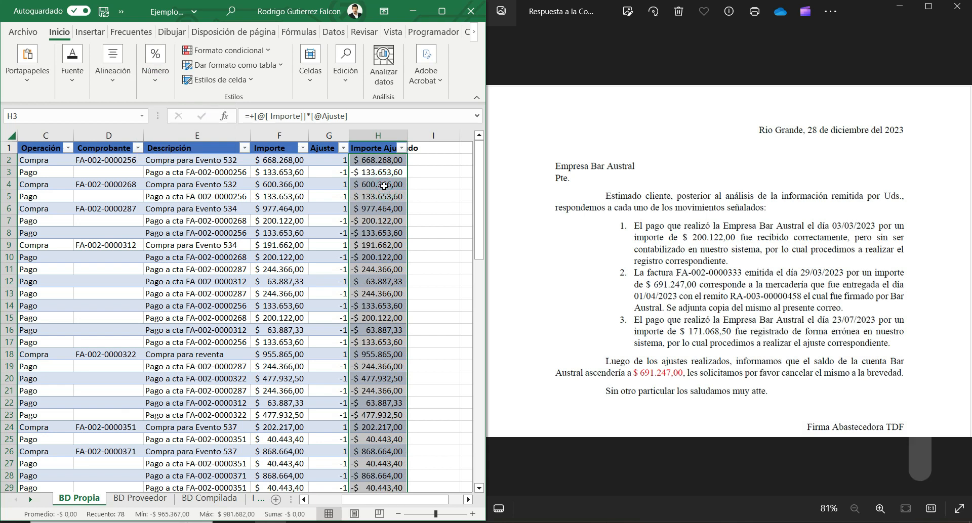
# Step: Add a total row to the BD Propia table and check the Importe Ajustado total
pyautogui.hotkey('ctrl', 'Up')
pyautogui.press('Down')
pyautogui.press('Down')
pyautogui.press('Down')
pyautogui.press('Down')
pyautogui.press('Down')
pyautogui.press('Down')
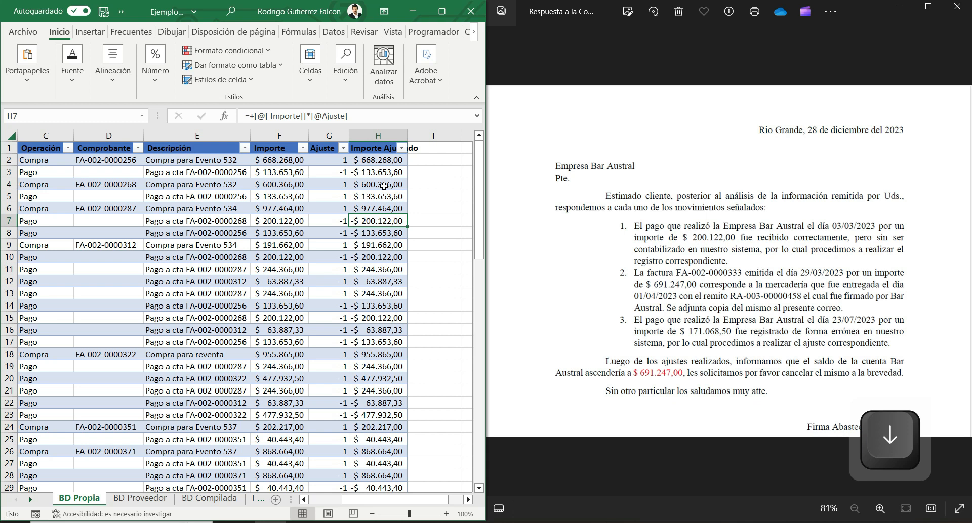
pyautogui.hotkey('ctrl', 'shift', 't')
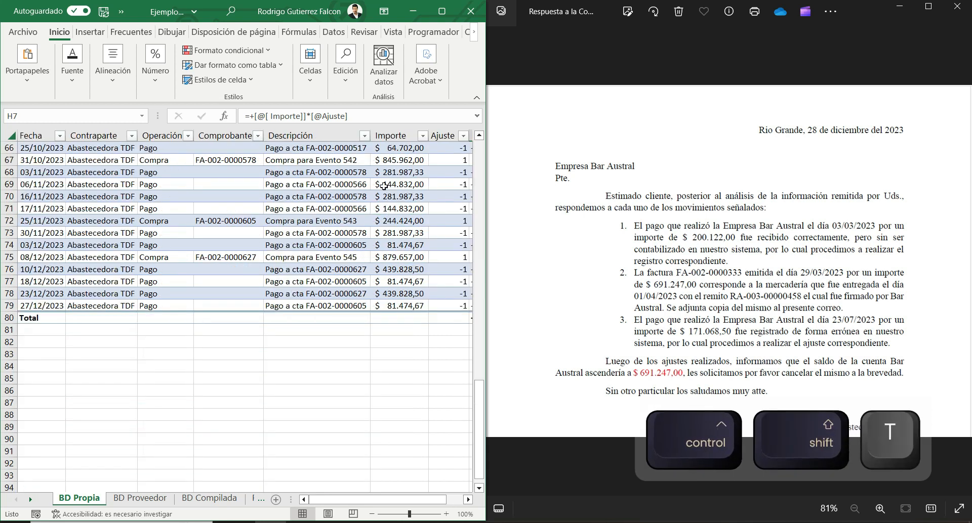
pyautogui.press('Right')
pyautogui.press('Left')
pyautogui.press('Left')
pyautogui.press('Right')
pyautogui.hotkey('ctrl', 'Down')
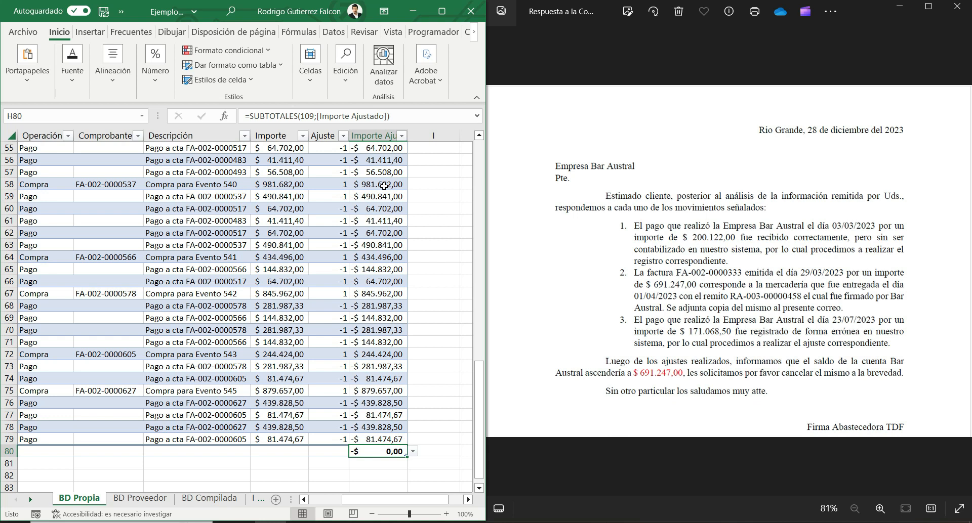
# Step: Copy the 29/03/2023 Venta record in BD Compilada, from Fecha through Origen
pyautogui.hotkey('ctrl', 'pagedown')
pyautogui.hotkey('ctrl', 'pagedown')
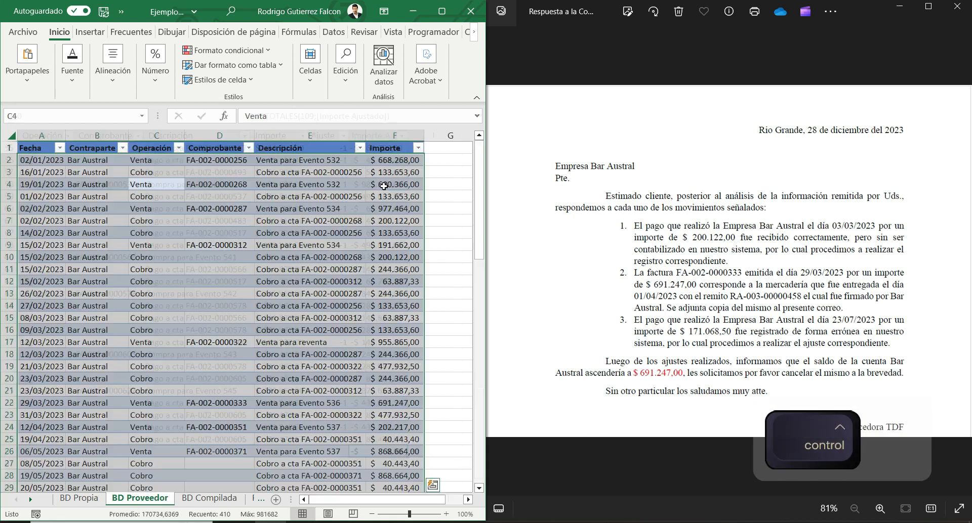
pyautogui.press('Up')
pyautogui.press('Left')
pyautogui.press('Left')
pyautogui.press('Left')
pyautogui.press('Left')
pyautogui.press('Left')
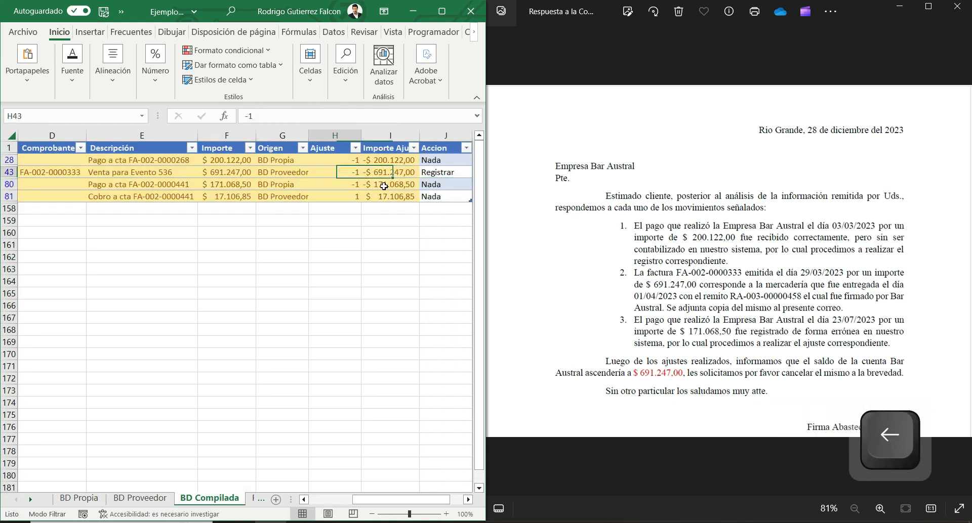
pyautogui.press('Left')
pyautogui.press('Left')
pyautogui.press('Left')
pyautogui.press('Left')
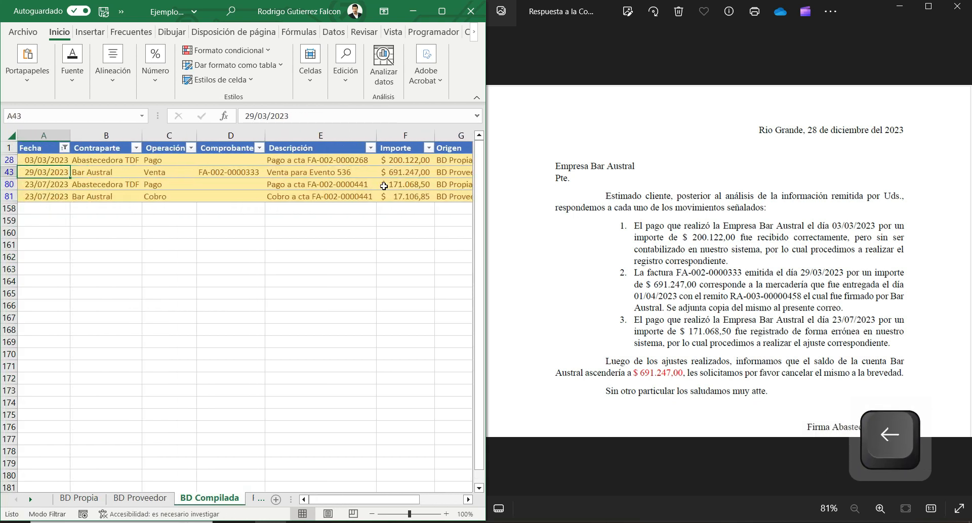
pyautogui.press('Down')
pyautogui.press('Up')
pyautogui.hotkey('shift', 'Right')
pyautogui.hotkey('shift', 'Right')
pyautogui.hotkey('shift', 'Right')
pyautogui.hotkey('shift', 'Right')
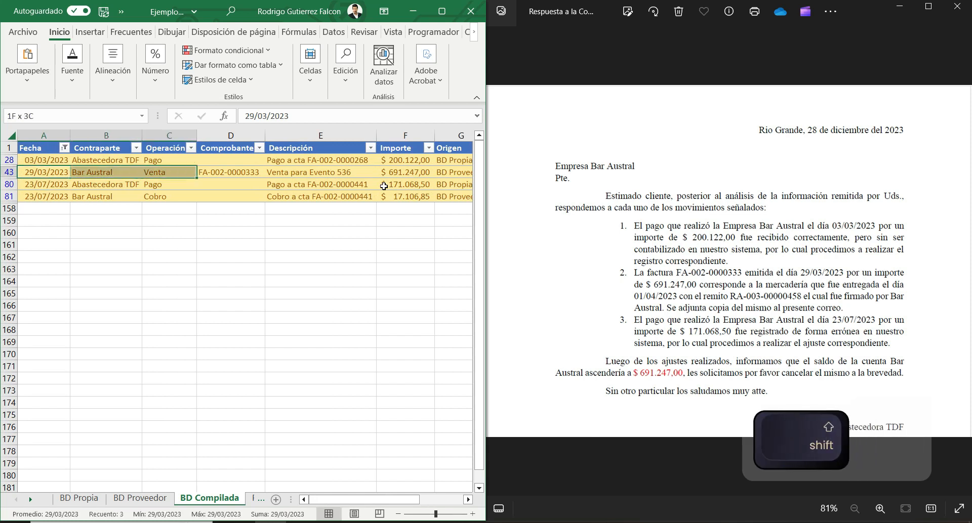
pyautogui.hotkey('shift', 'Right')
pyautogui.hotkey('shift', 'Right')
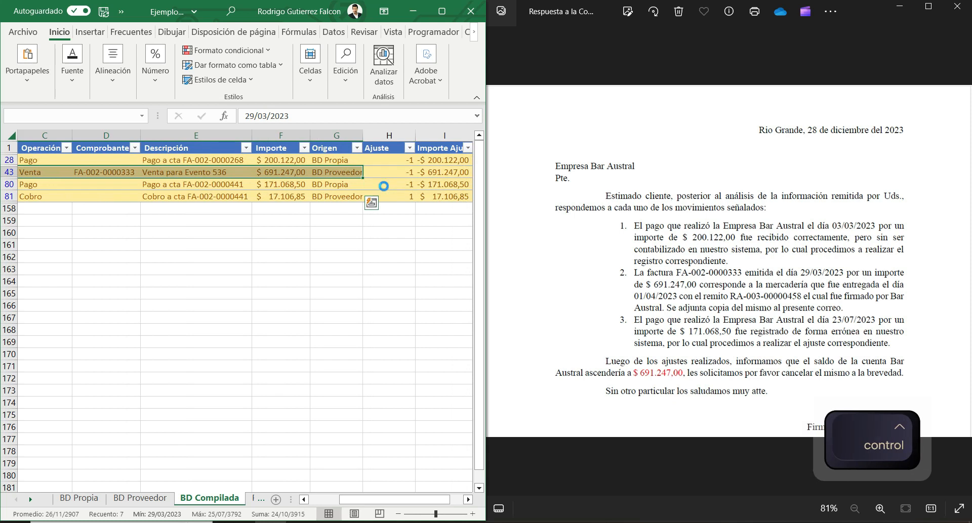
pyautogui.hotkey('ctrl', 'c')
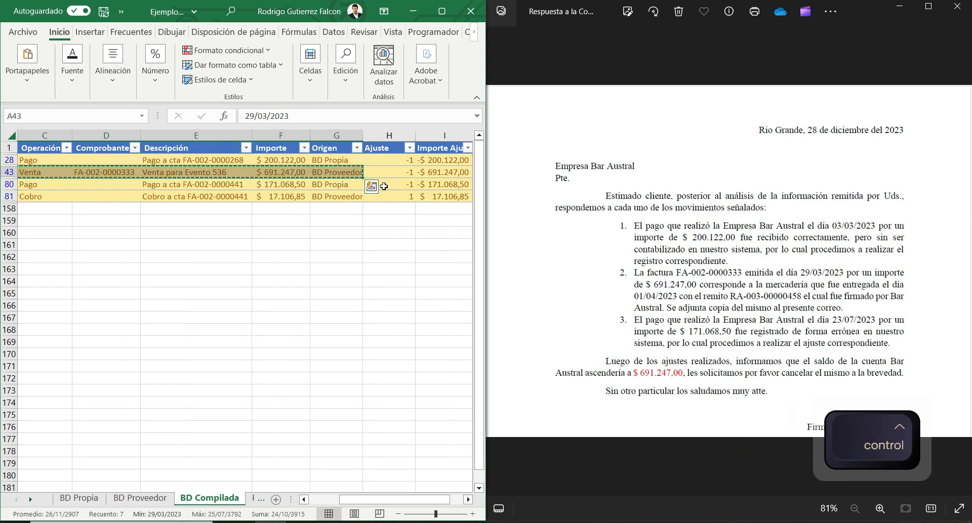
# Step: Remove the total row from the BD Propia table
pyautogui.hotkey('ctrl', 'Left')
pyautogui.hotkey('ctrl', 'Left')
pyautogui.hotkey('ctrl', 'pageup')
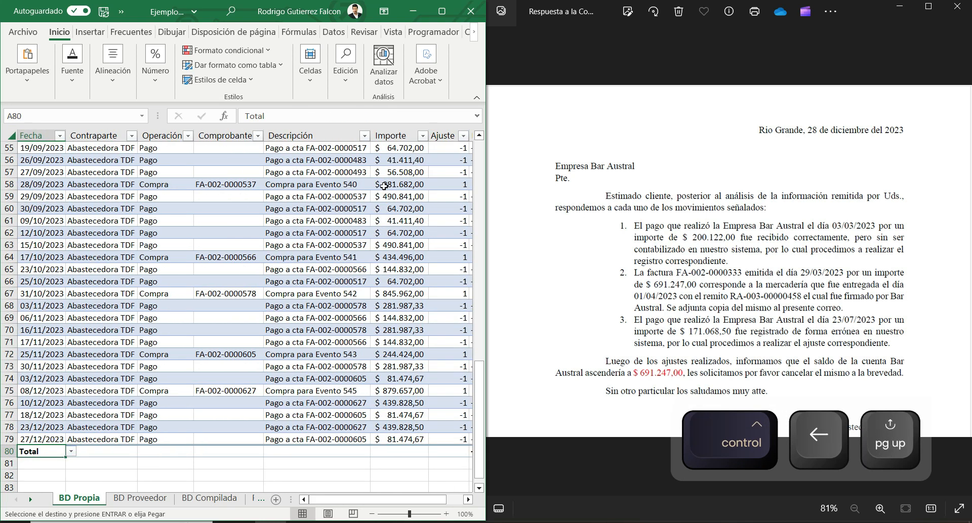
pyautogui.press('Up')
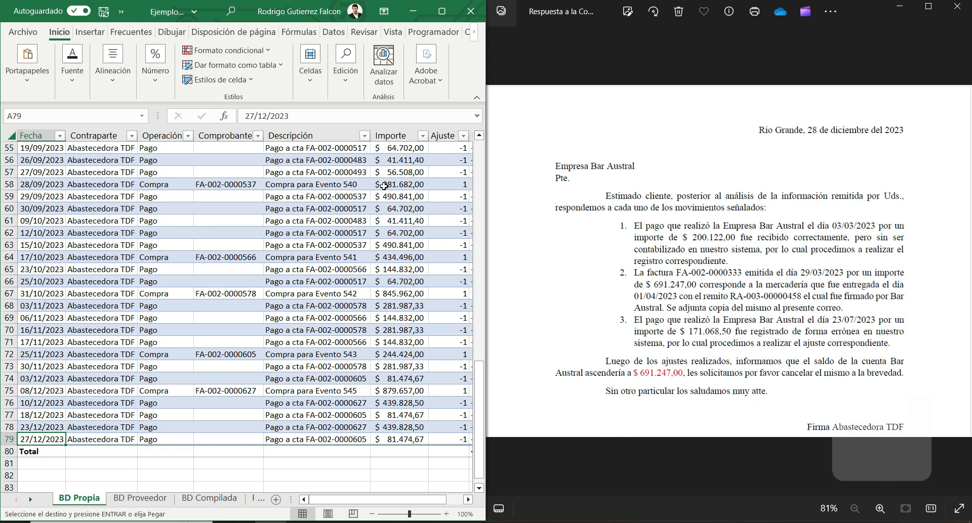
pyautogui.hotkey('ctrl', 'shift', 't')
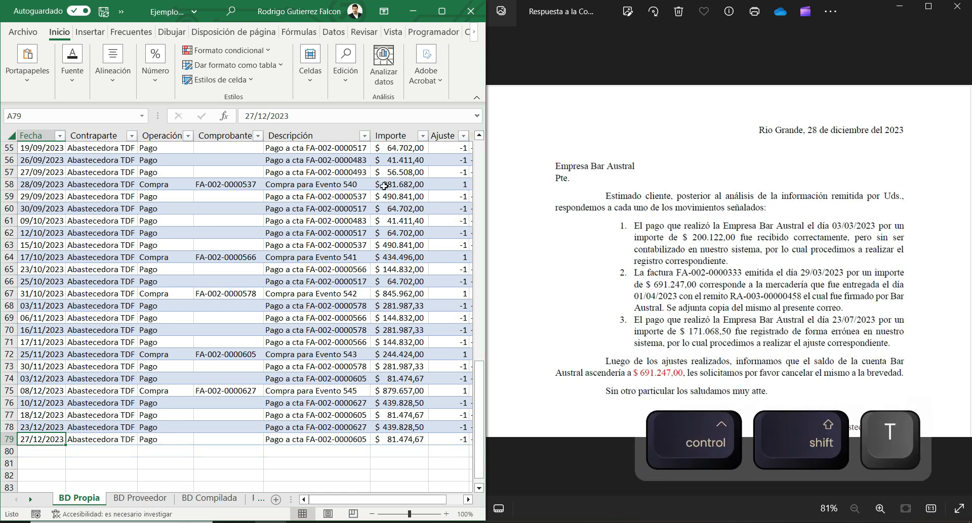
# Step: Copy the 29/03/2023 Venta record for Evento 536 from BD Compilada, covering Fecha to Origen
pyautogui.hotkey('ctrl', 'pagedown')
pyautogui.hotkey('ctrl', 'pagedown')
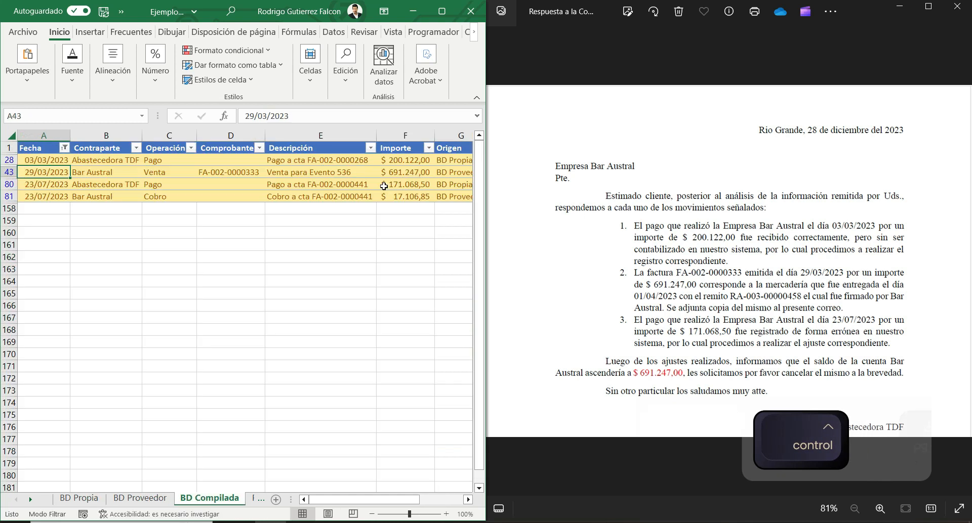
pyautogui.hotkey('shift', 'Right')
pyautogui.hotkey('shift', 'Right')
pyautogui.hotkey('shift', 'Right')
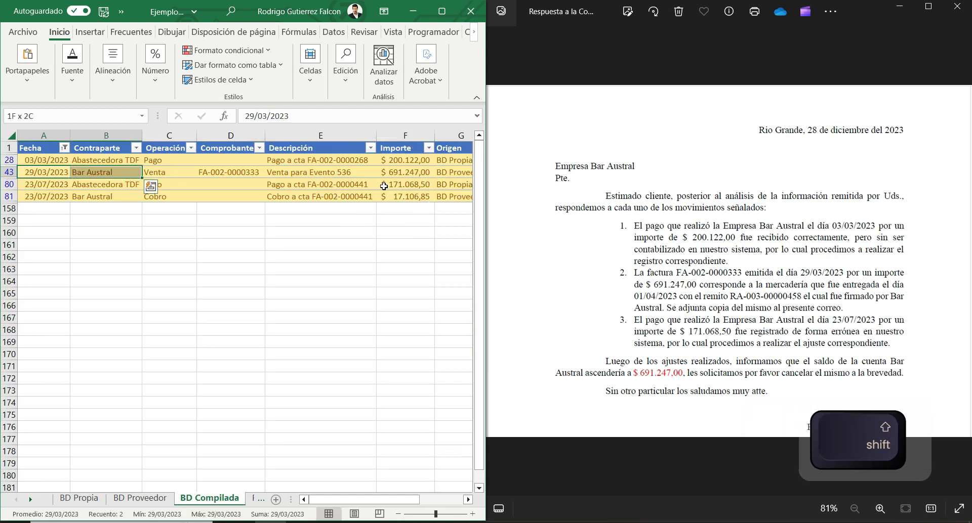
pyautogui.hotkey('shift', 'Right')
pyautogui.hotkey('shift', 'Right')
pyautogui.hotkey('shift', 'Right')
pyautogui.hotkey('ctrl', 'c')
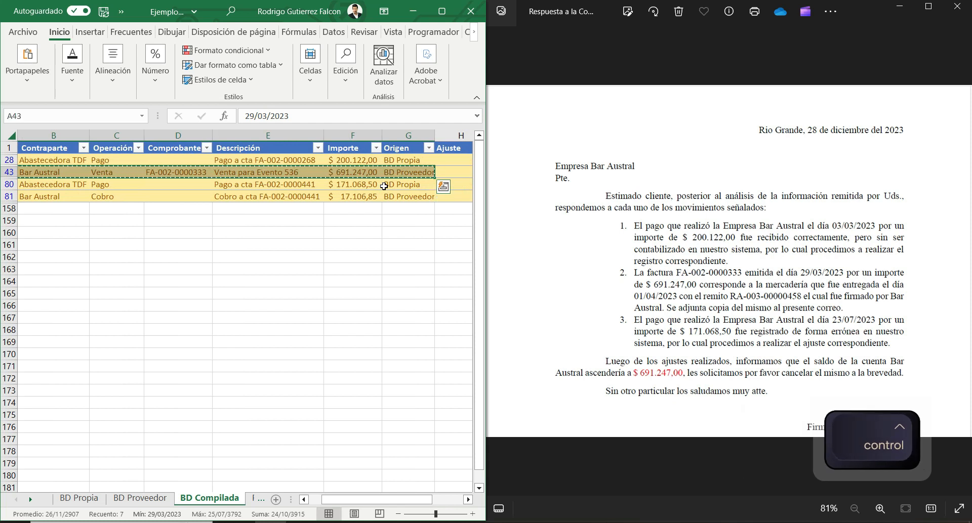
# Step: Paste the full copied record into row 80, directly below the last record of the BD Propia table
pyautogui.hotkey('ctrl', 'pageup')
pyautogui.hotkey('ctrl', 'pageup')
pyautogui.press('Down')
pyautogui.press('Up')
pyautogui.press('Down')
pyautogui.hotkey('ctrl', 'alt', 'v')
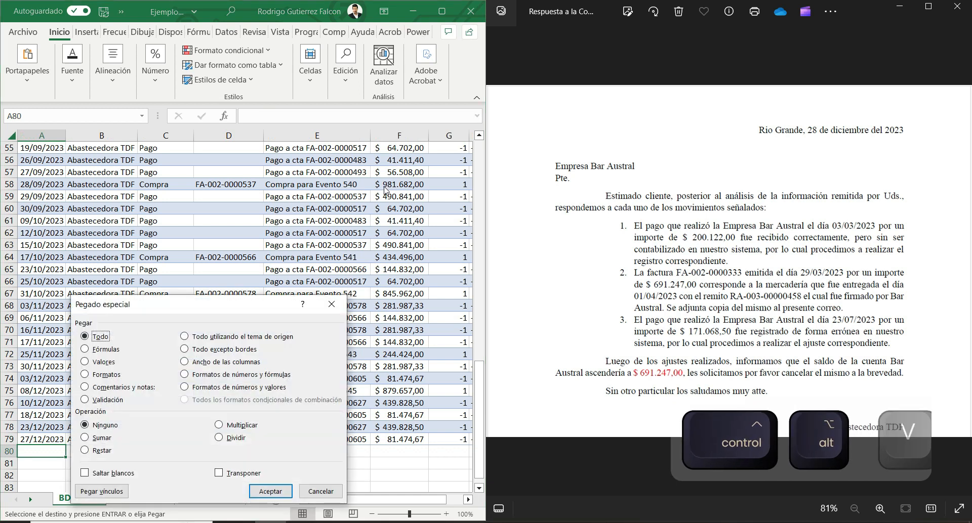
pyautogui.press('Return')
pyautogui.press('Right')
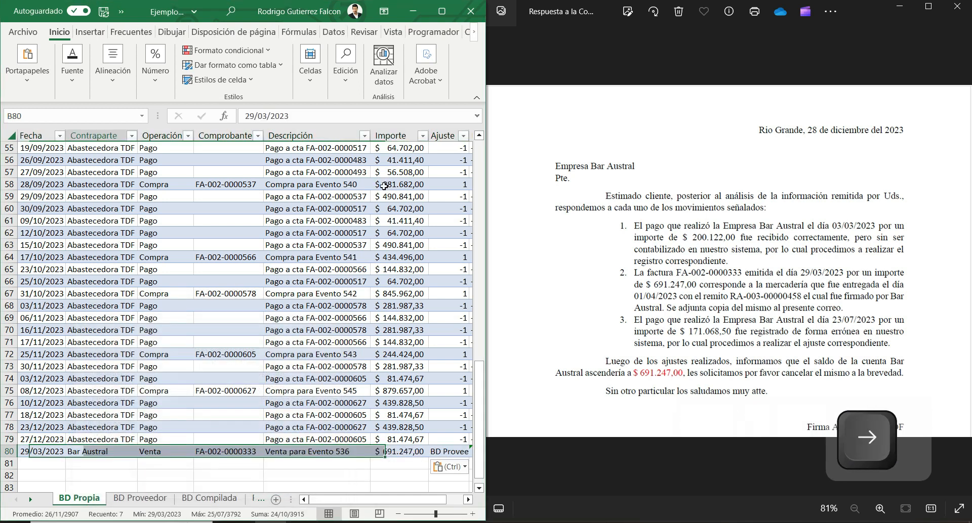
# Step: Set the new record's Contraparte to Abastecedora TDF, copied from the row above, and its Operación to Compra
pyautogui.press('Up')
pyautogui.press('Down')
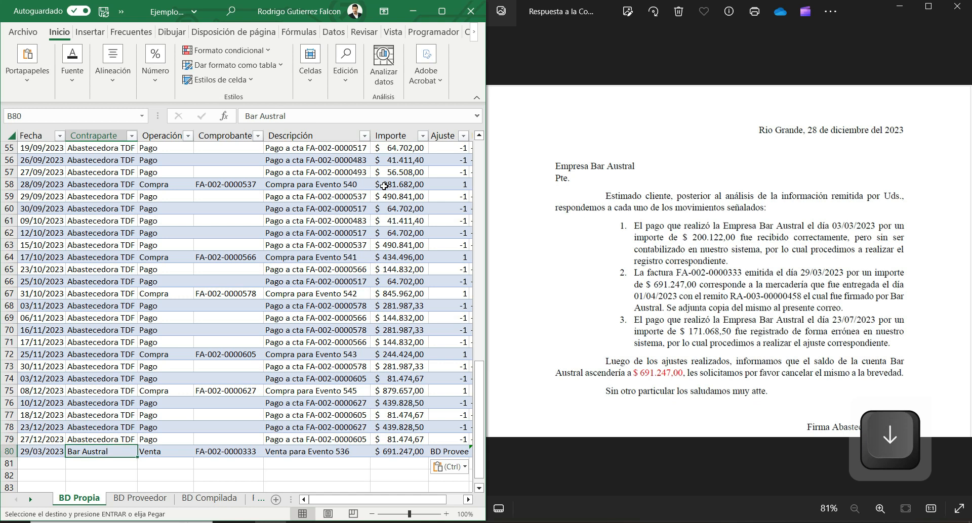
pyautogui.press('Up')
pyautogui.hotkey('ctrl', 'c')
pyautogui.press('Down')
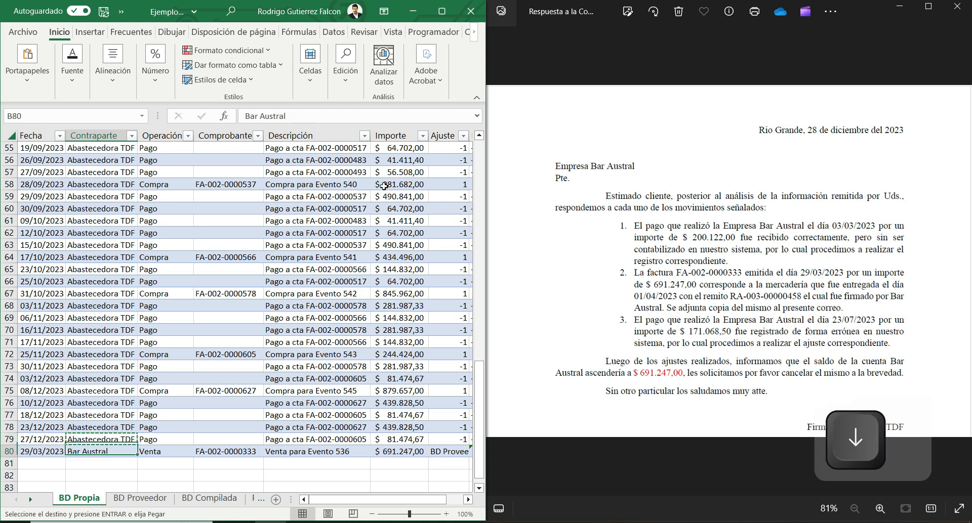
pyautogui.hotkey('ctrl', 'v')
pyautogui.press('Right')
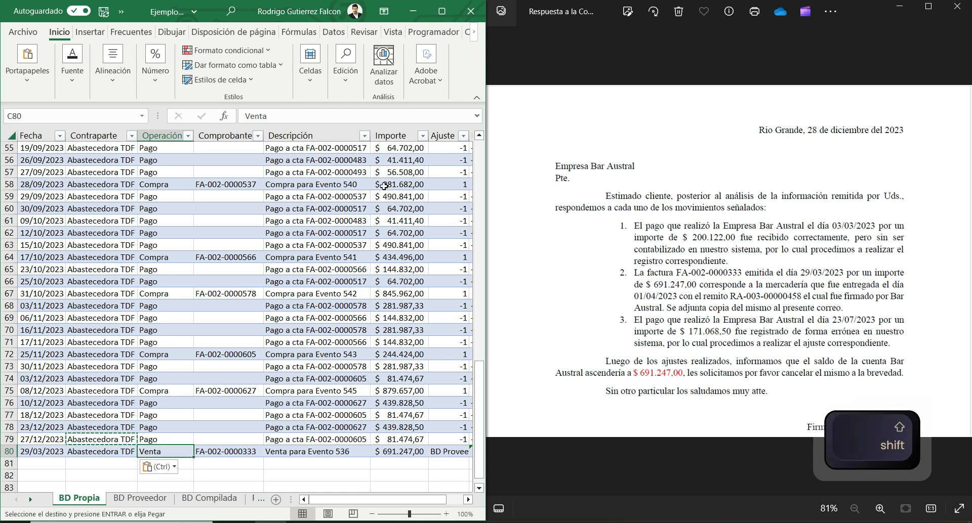
pyautogui.write('Co')
pyautogui.press('Return')
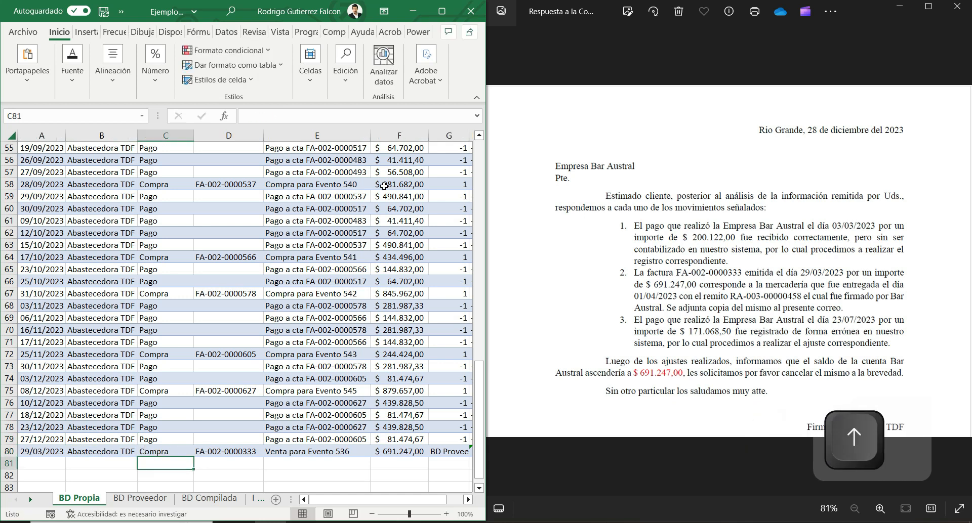
# Step: Clear the Ajuste and Importe Ajustado cells of the new record in row 80
pyautogui.press('Up')
pyautogui.press('Right')
pyautogui.press('Right')
pyautogui.press('Right')
pyautogui.press('Right')
pyautogui.press('Right')
pyautogui.press('Left')
pyautogui.hotkey('shift', 'Right')
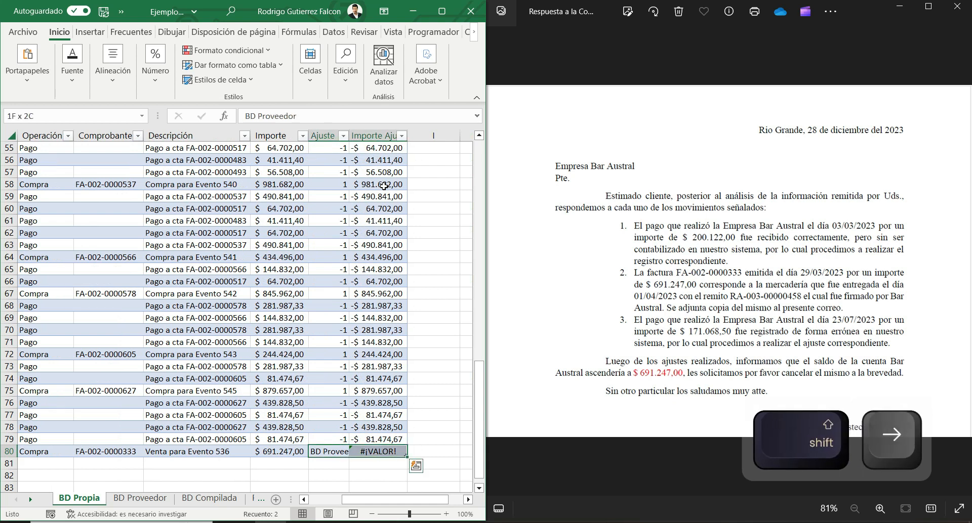
pyautogui.press('Delete')
# Step: Set the new record's Ajuste to 1
pyautogui.press('Left')
pyautogui.press('Right')
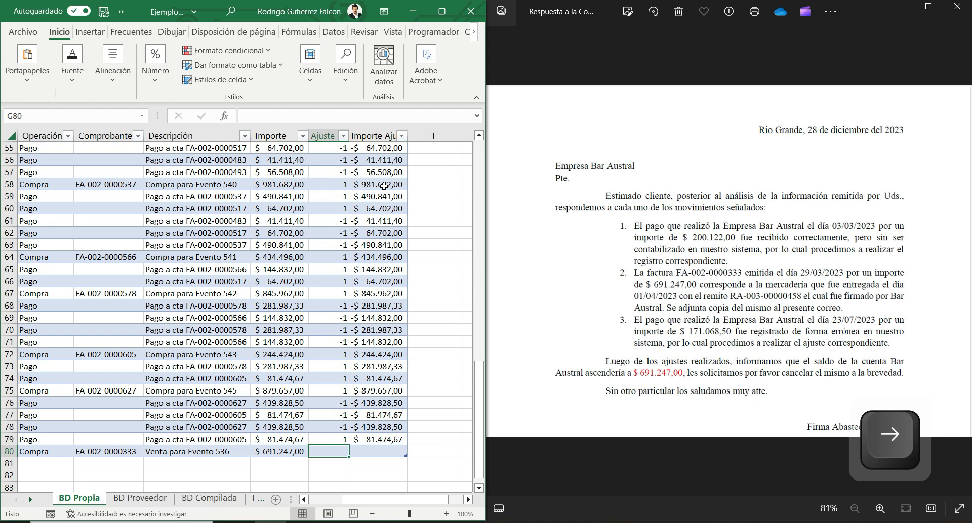
pyautogui.write('1')
pyautogui.press('Return')
pyautogui.press('Up')
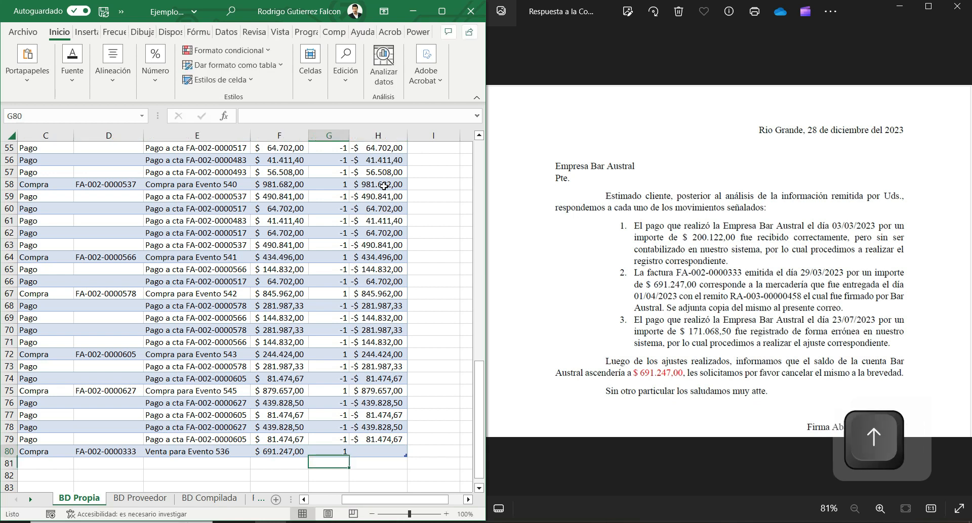
# Step: Fill the new record's Importe Ajustado with the formula copied from the row above
pyautogui.press('Right')
pyautogui.press('Up')
pyautogui.hotkey('ctrl', 'c')
pyautogui.press('Down')
pyautogui.hotkey('ctrl', 'v')
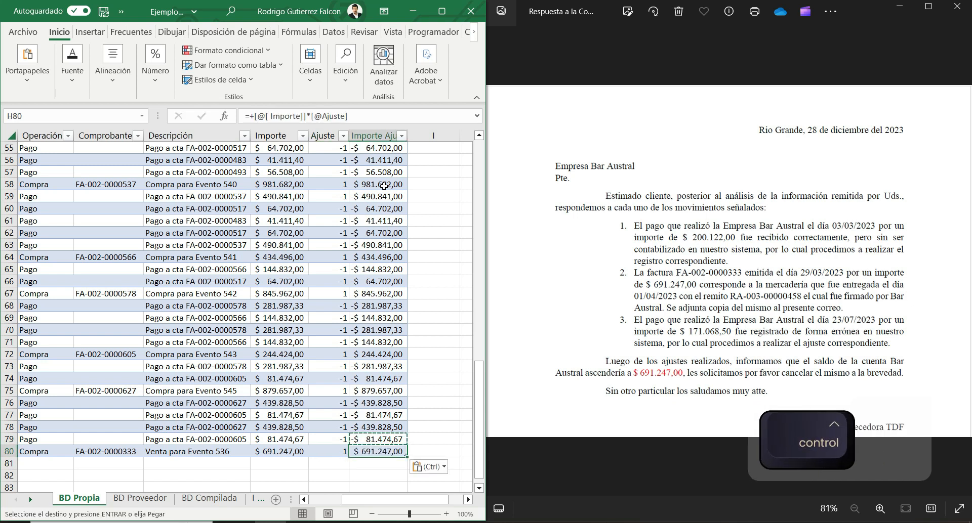
pyautogui.press('Left')
pyautogui.press('Left')
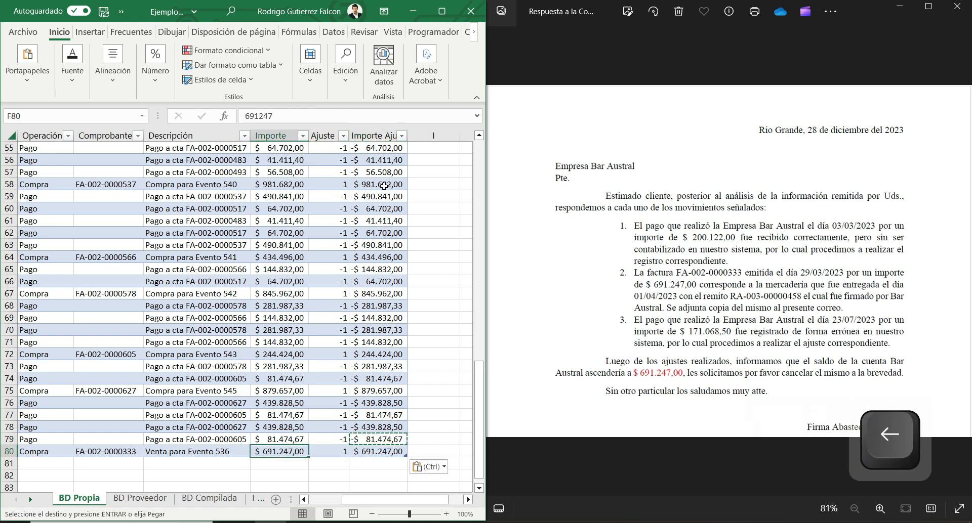
pyautogui.press('Escape')
# Step: Review the new record's fields in row 80 from Fecha through Importe Ajustado
pyautogui.hotkey('ctrl', 'Left')
pyautogui.press('Right')
pyautogui.press('Right')
pyautogui.press('Right')
pyautogui.press('Right')
pyautogui.press('Right')
pyautogui.press('Right')
pyautogui.press('Right')
pyautogui.press('Left')
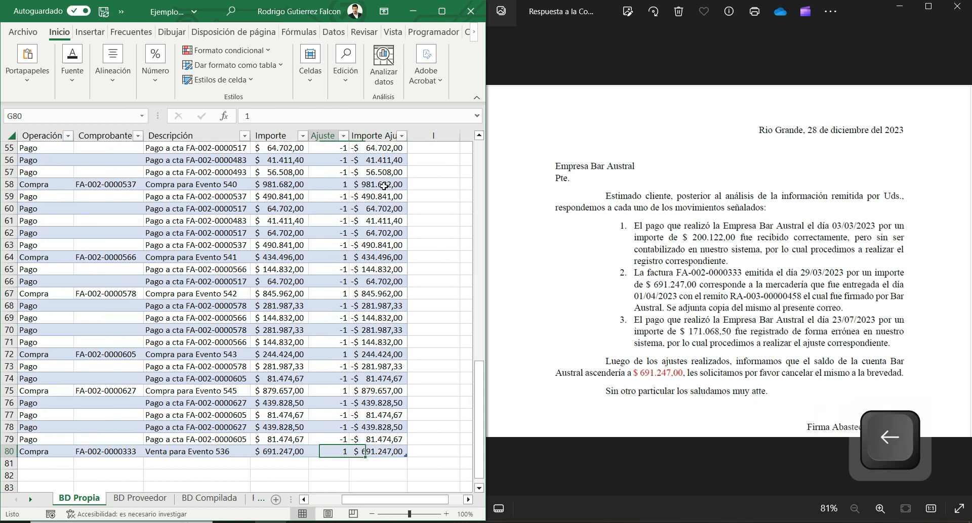
pyautogui.press('Right')
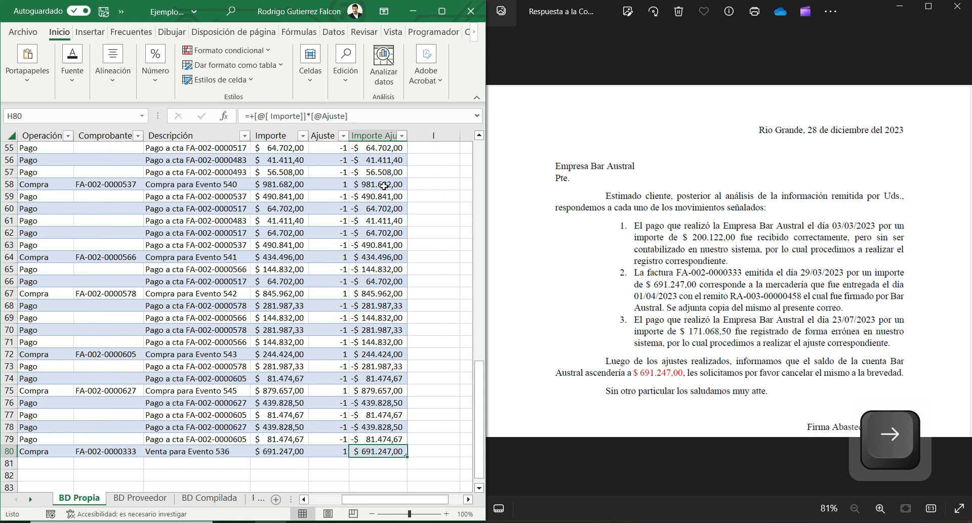
# Step: Turn on the total row of the BD Propia table again and review its cells across to Importe Ajustado
pyautogui.hotkey('ctrl', 'shift', 't')
pyautogui.press('Right')
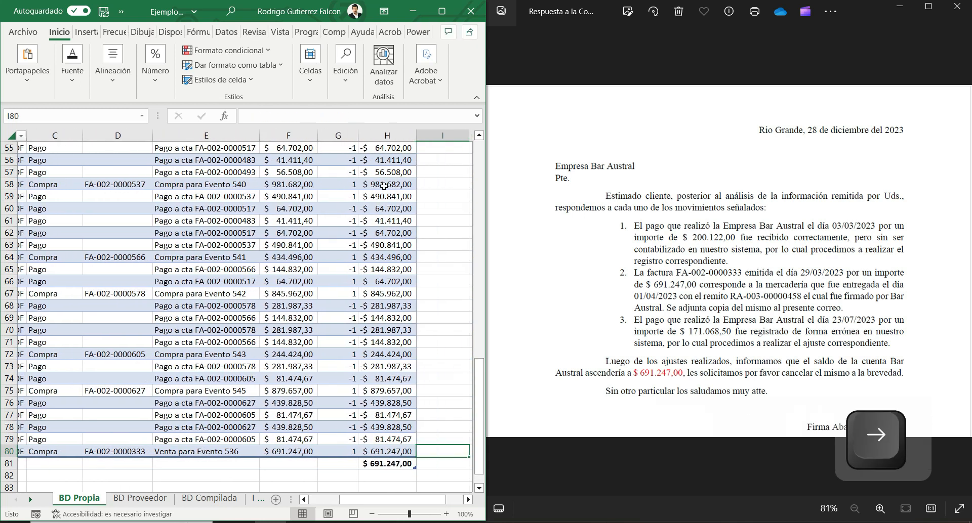
pyautogui.press('Left')
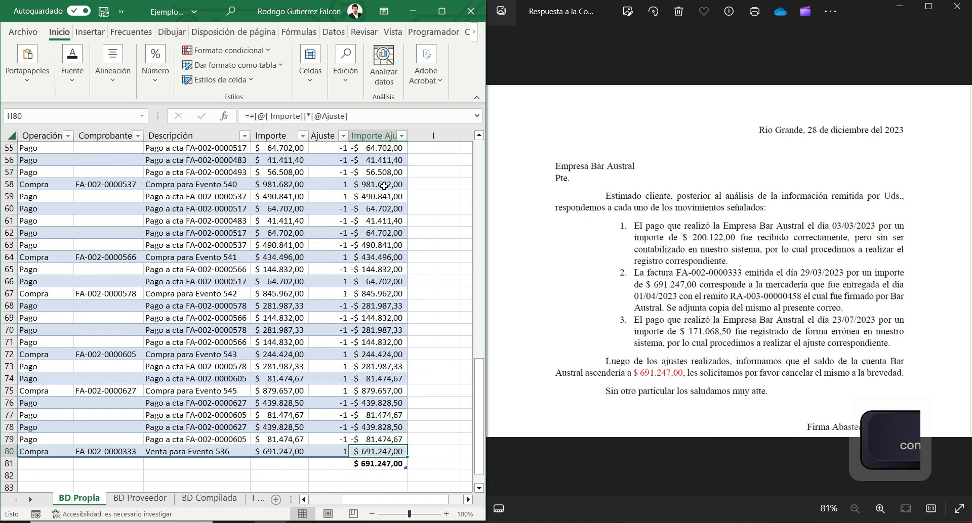
pyautogui.hotkey('ctrl', 'Left')
pyautogui.press('Down')
pyautogui.press('Right')
pyautogui.press('Right')
pyautogui.press('Right')
pyautogui.press('Right')
pyautogui.press('Right')
pyautogui.press('Right')
pyautogui.press('Right')
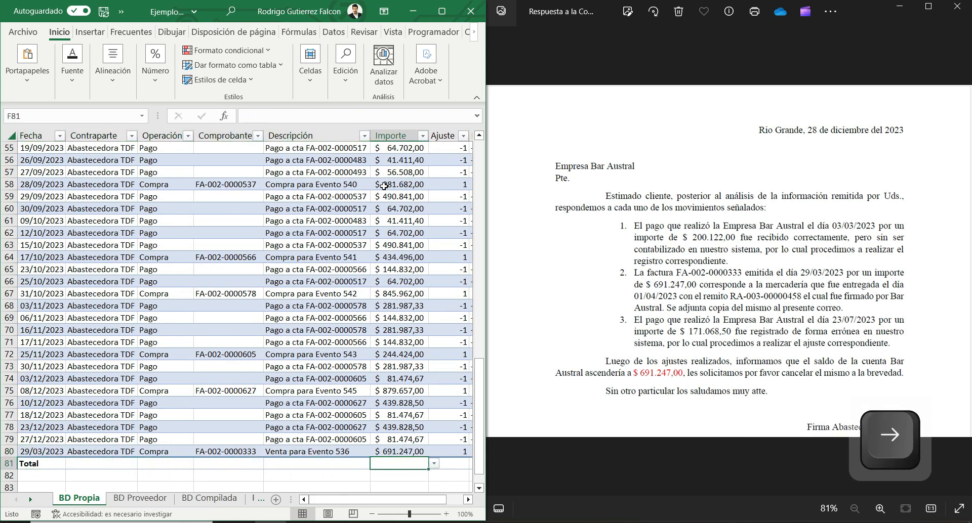